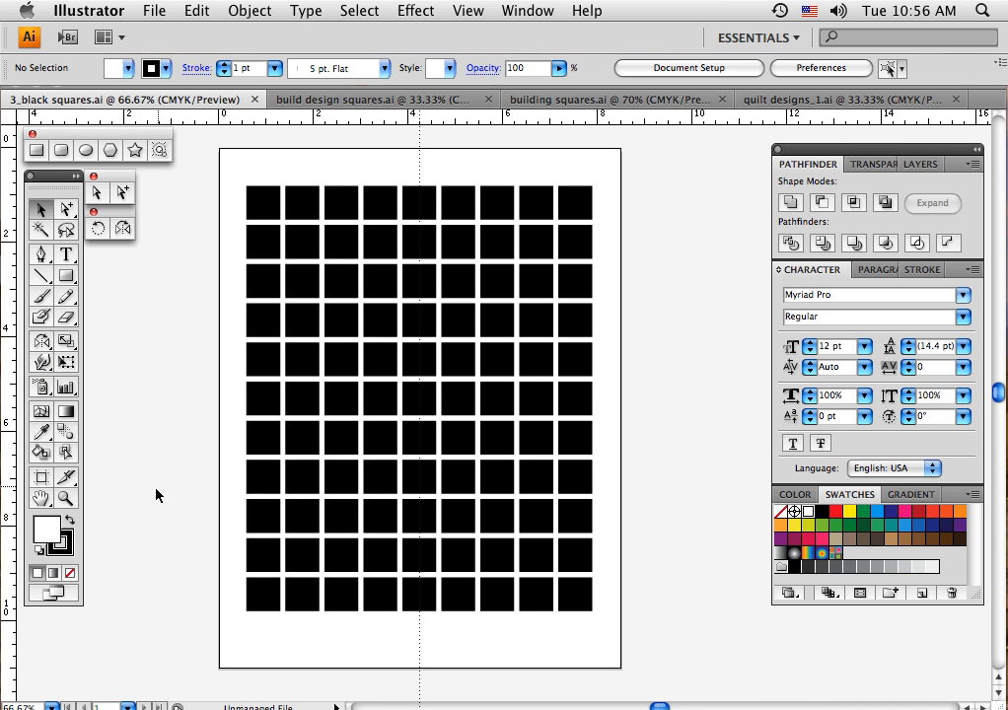
Set the default colours to no stroke and a solid black fill
click(71, 555)
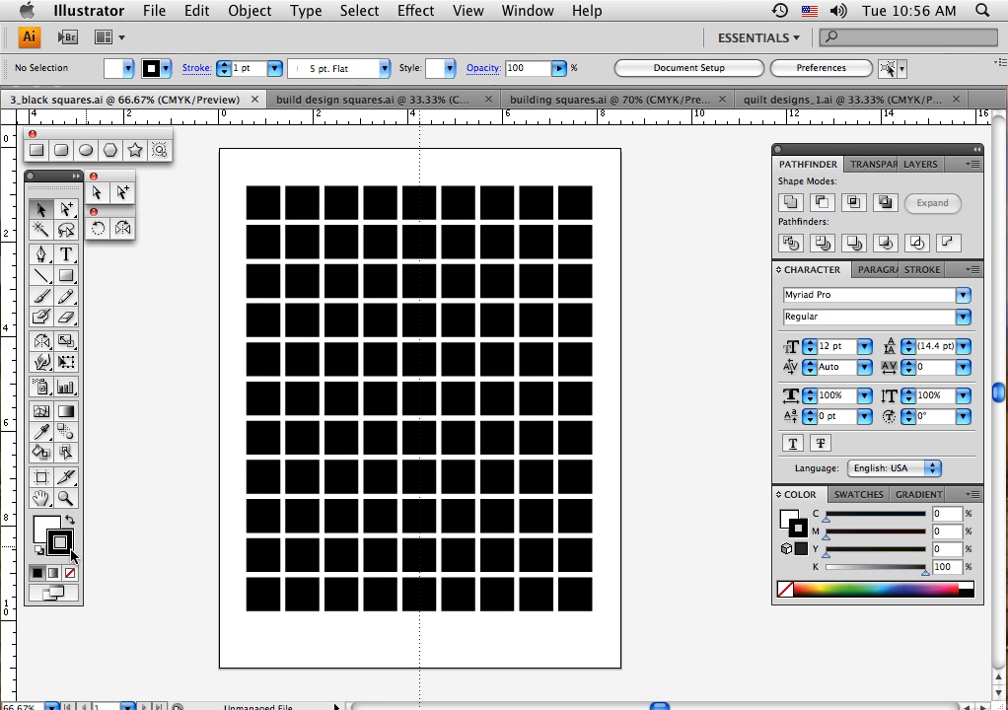
click(69, 573)
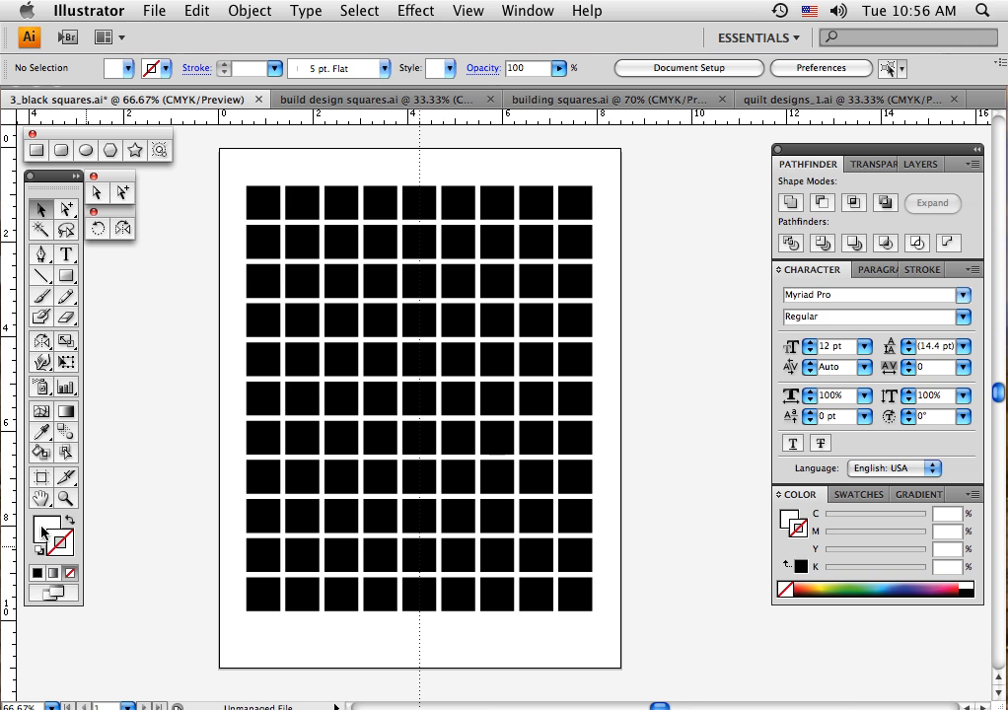
click(43, 532)
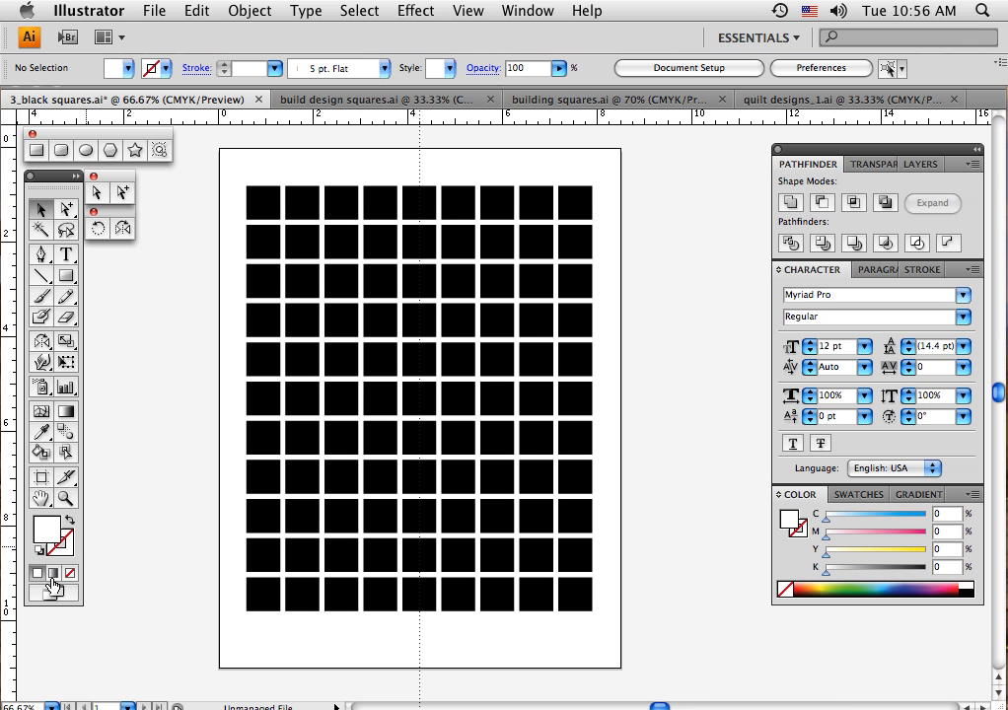
click(968, 582)
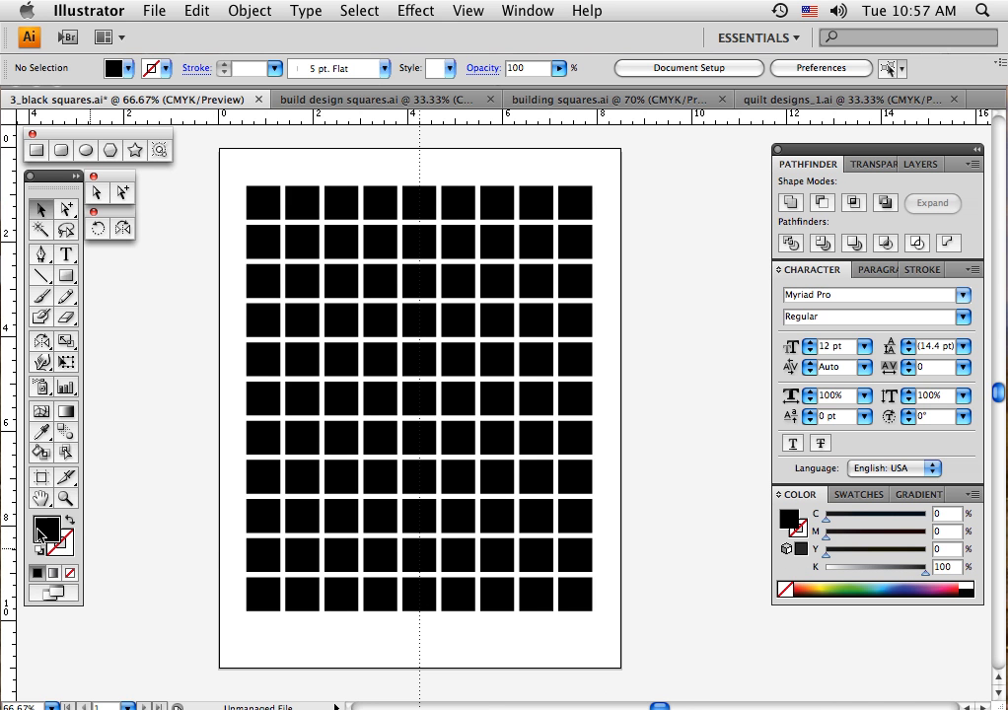
click(273, 405)
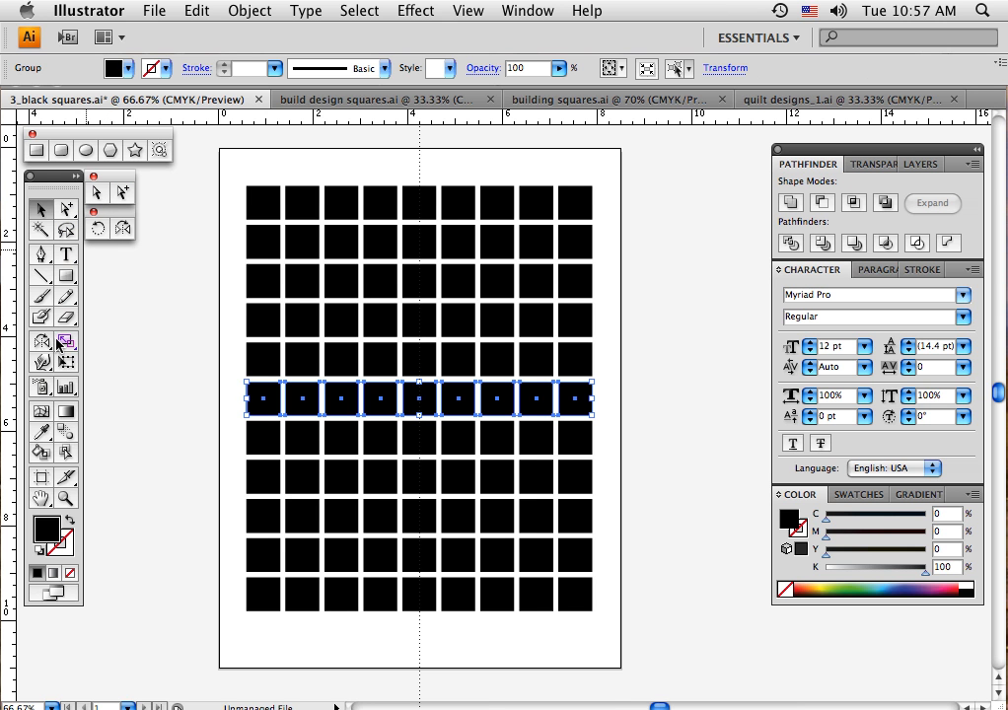
click(78, 286)
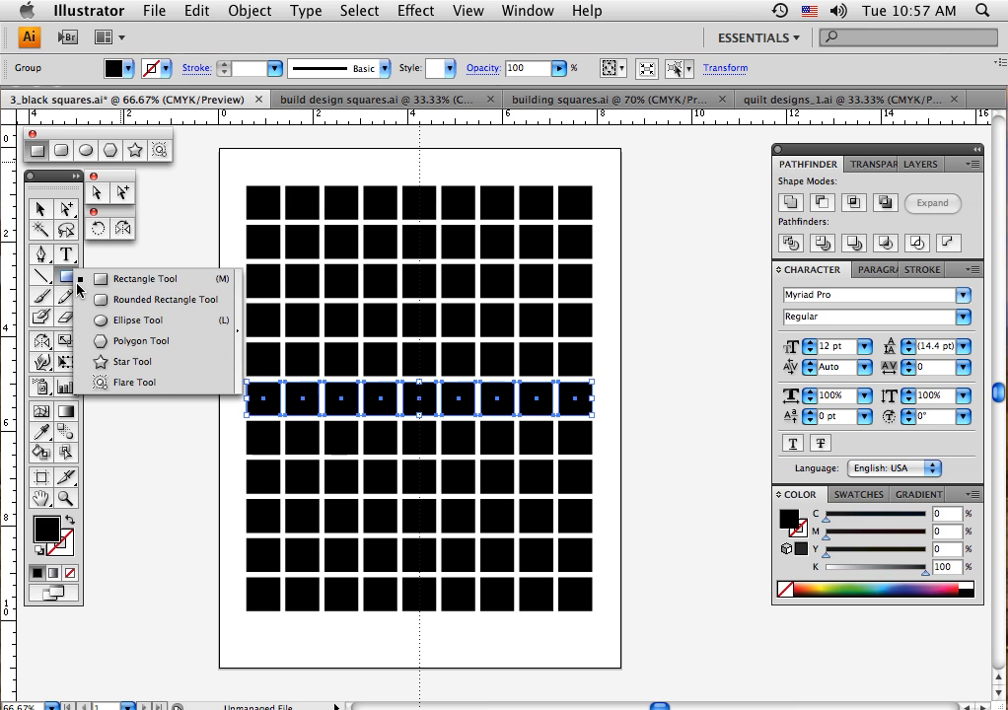
drag(78, 286, 171, 237)
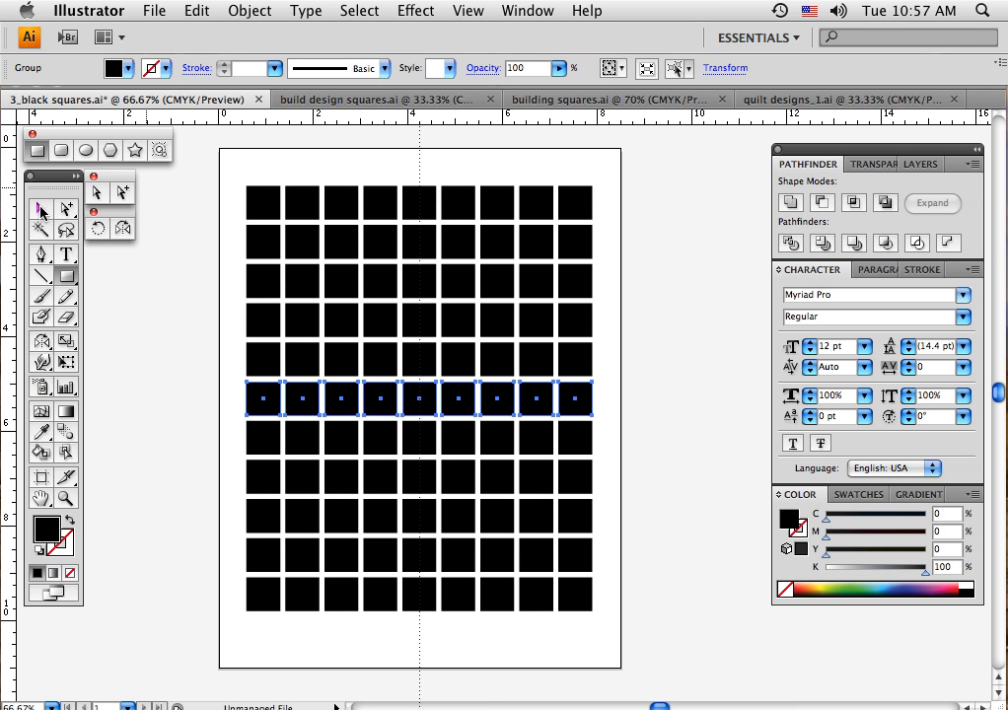
click(41, 210)
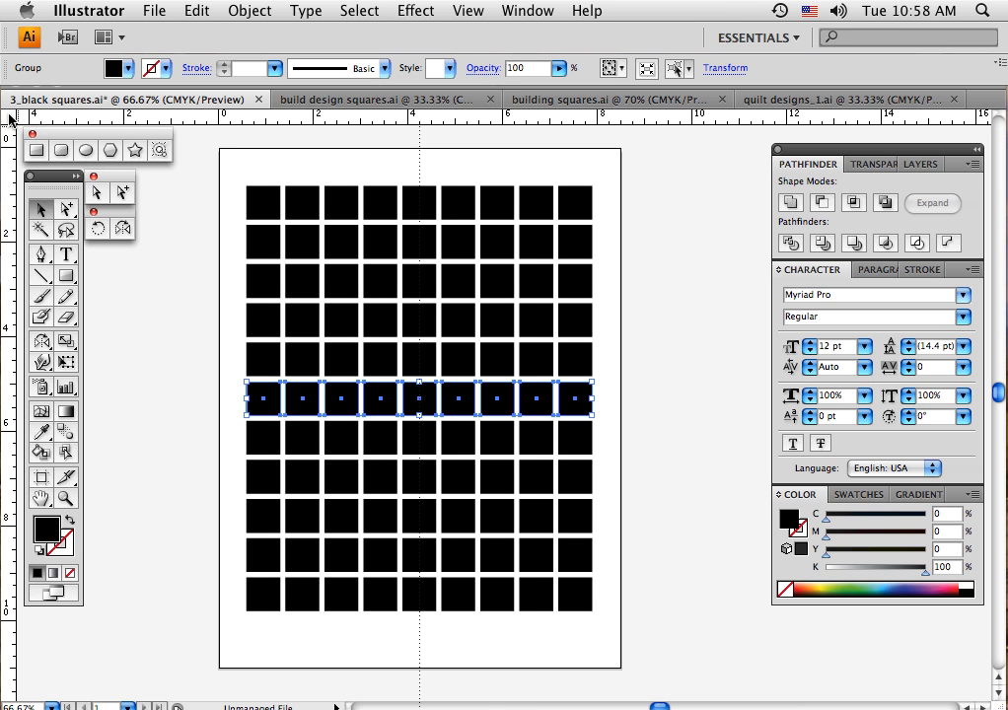
drag(10, 118, 220, 154)
click(703, 234)
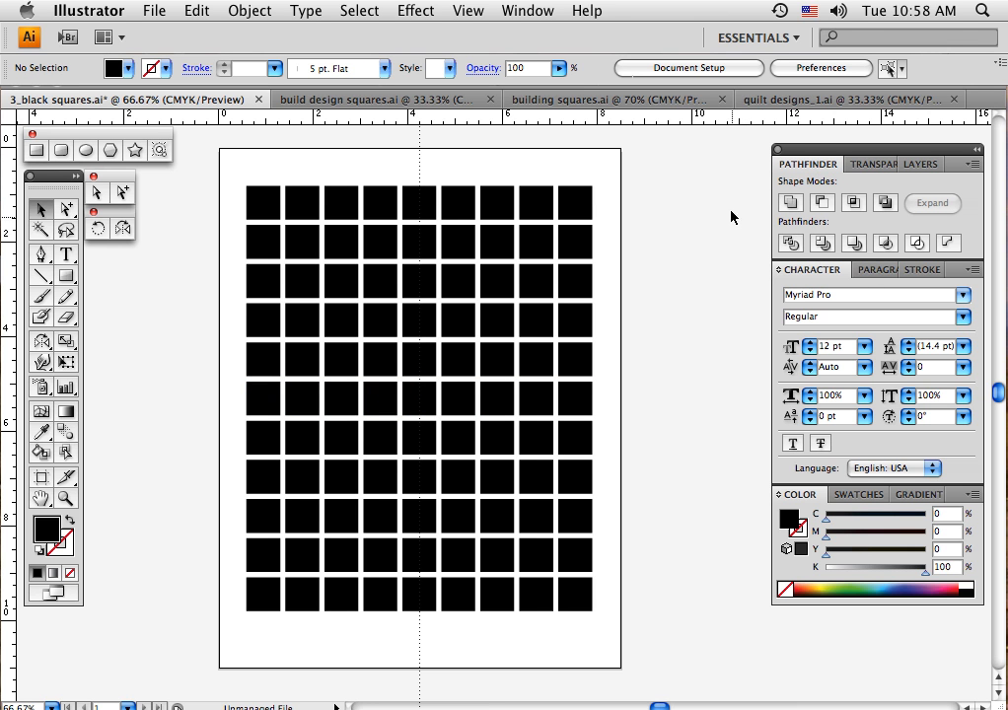
Examine the layer, paragraph, stroke and character settings and the list of palettes that can be shown
click(860, 168)
click(915, 165)
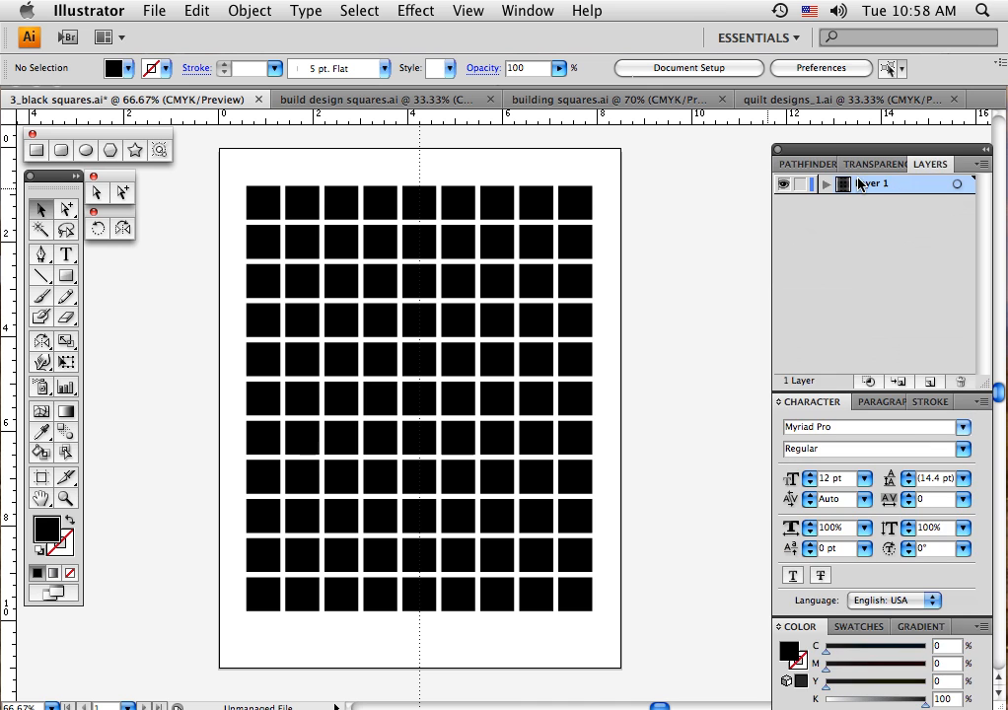
click(797, 163)
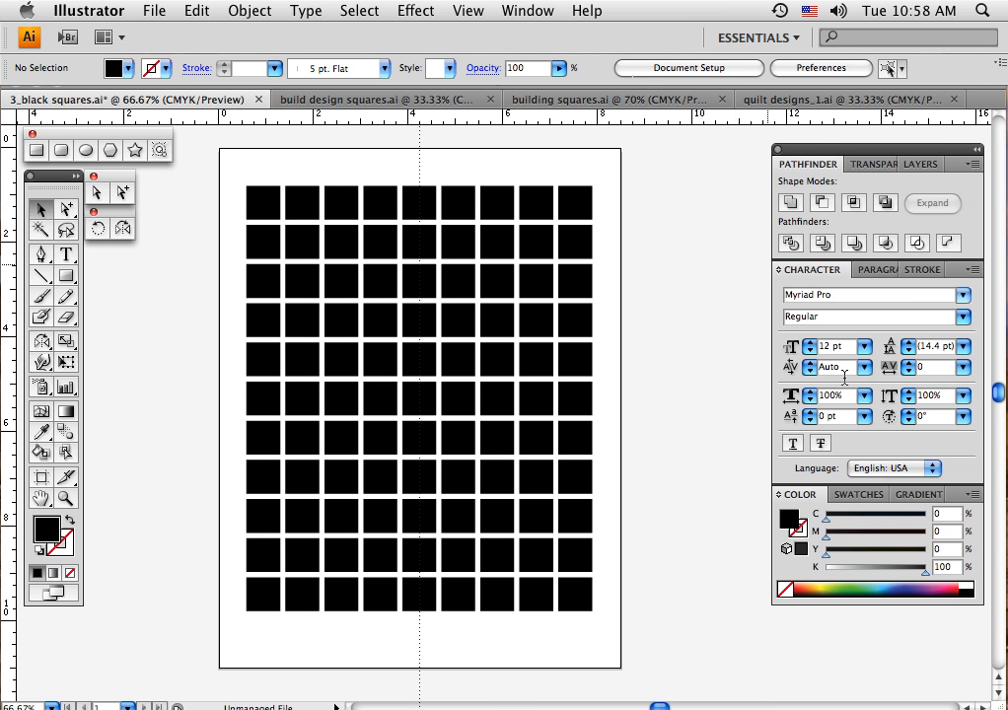
click(861, 273)
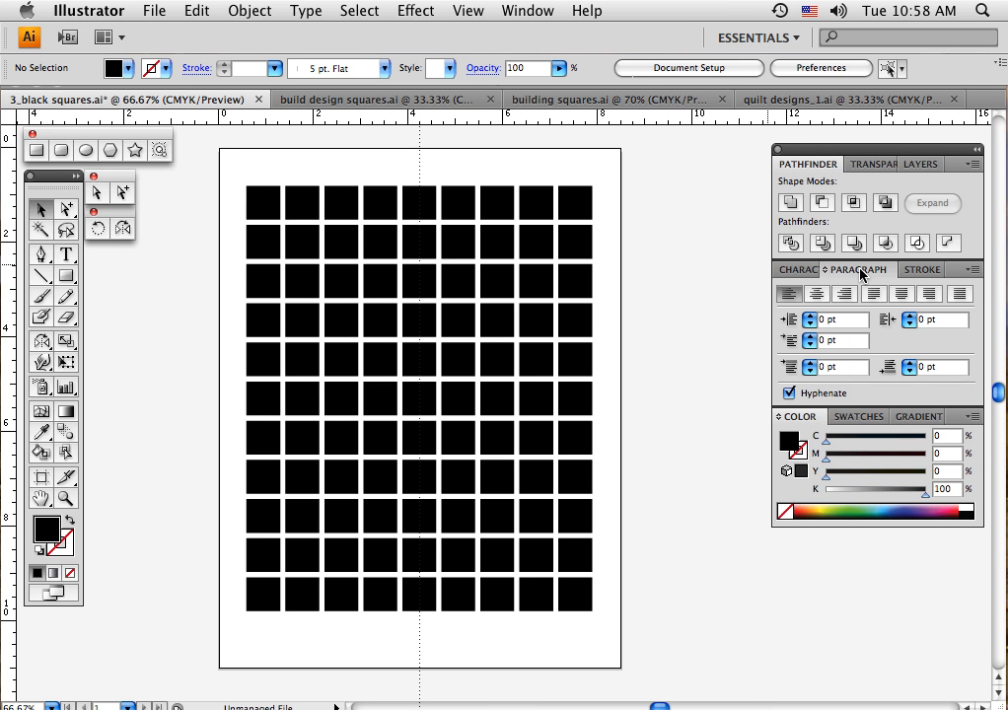
click(907, 271)
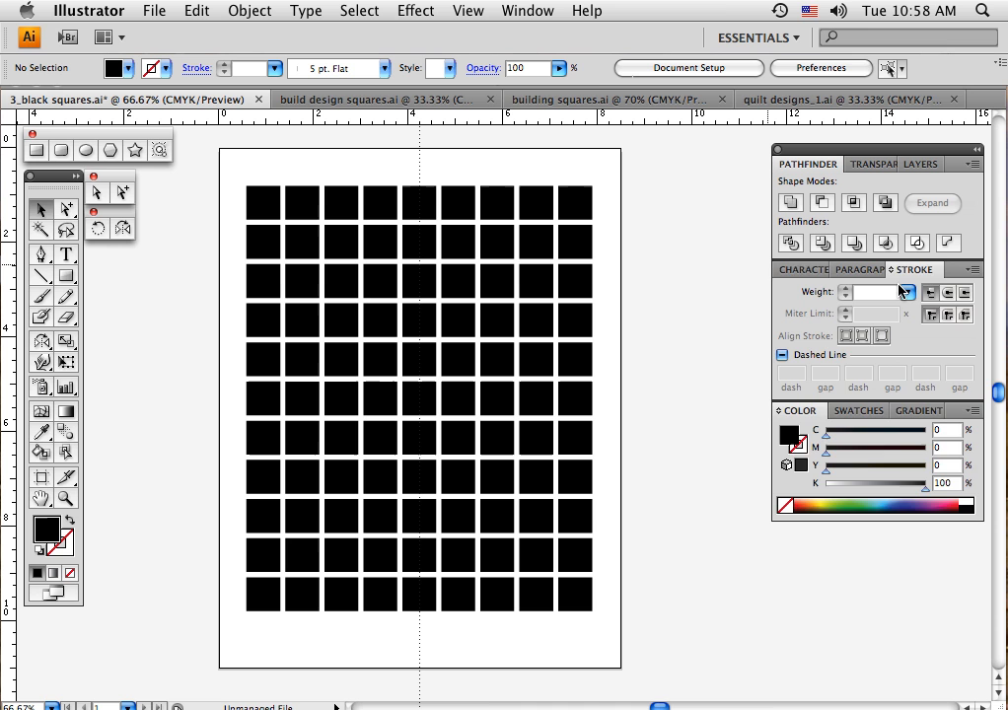
click(801, 270)
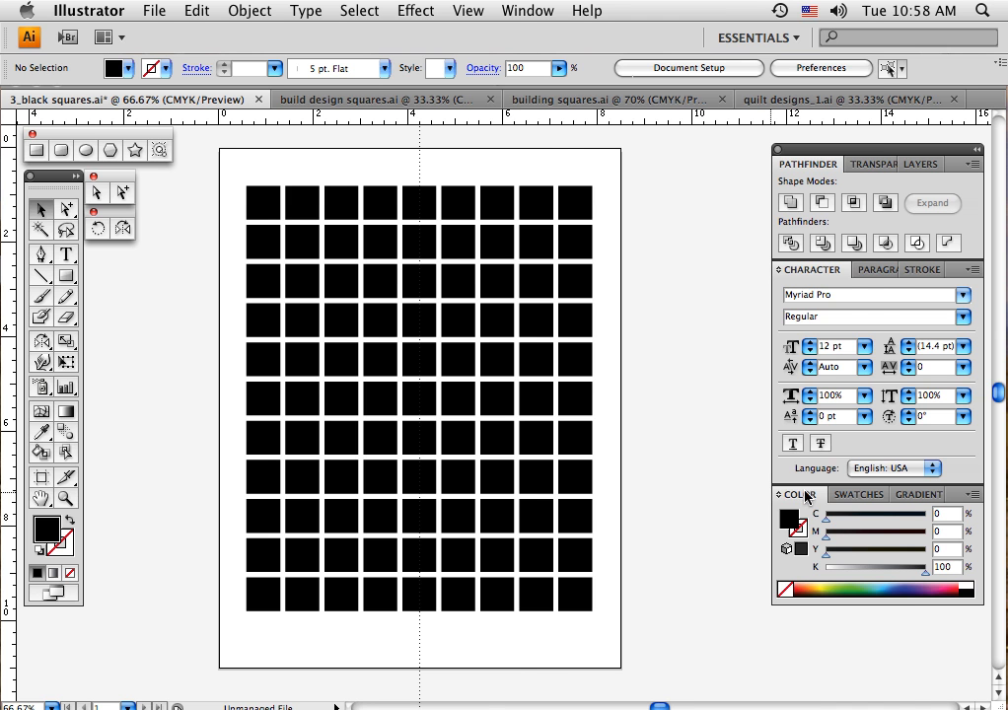
click(511, 12)
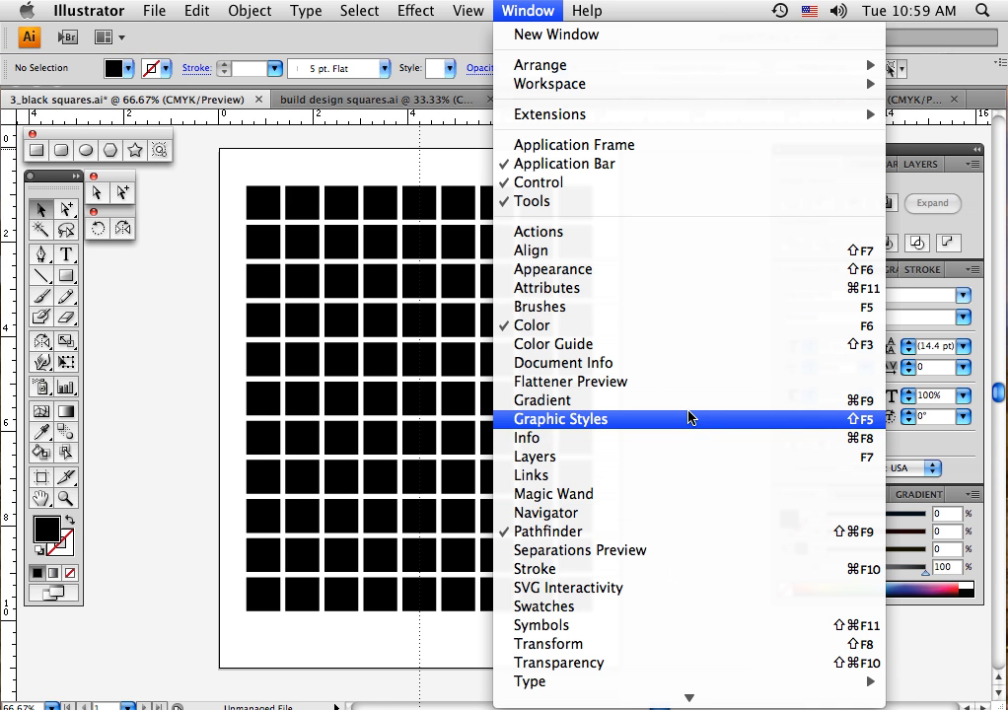
click(460, 146)
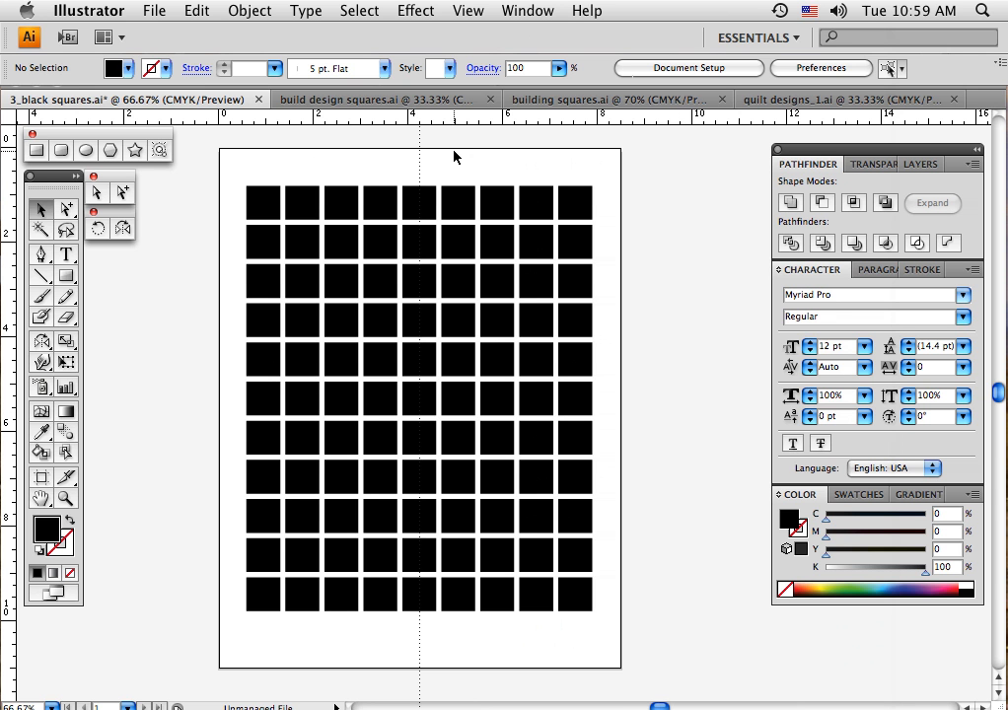
Bring the build design squares.ai document to the front and inspect its separate grey circle and black star
click(371, 102)
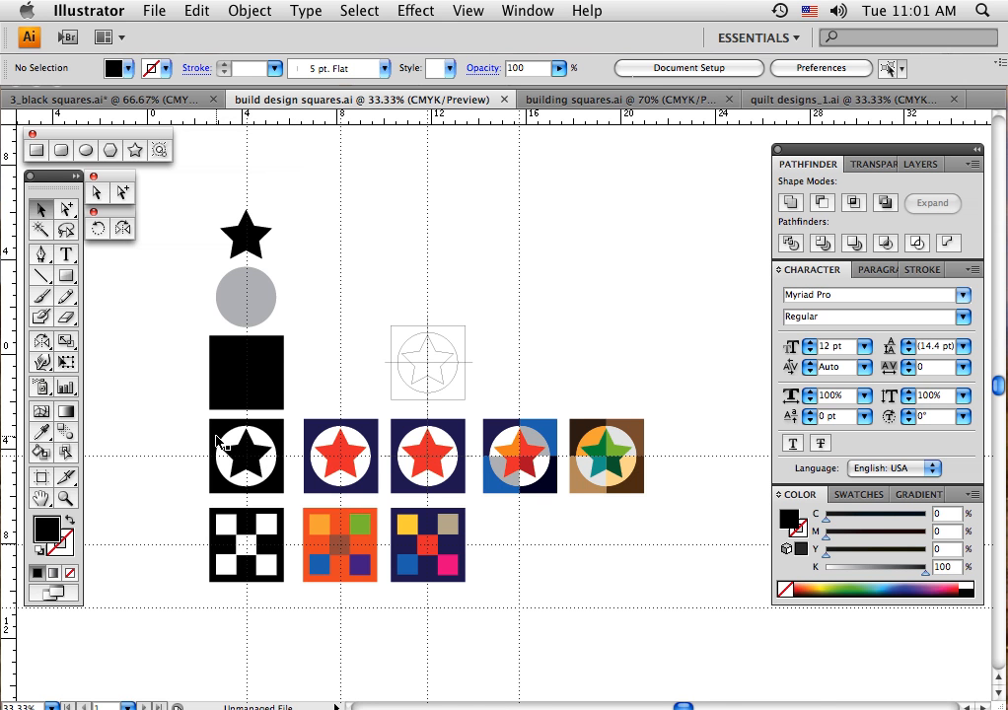
click(254, 308)
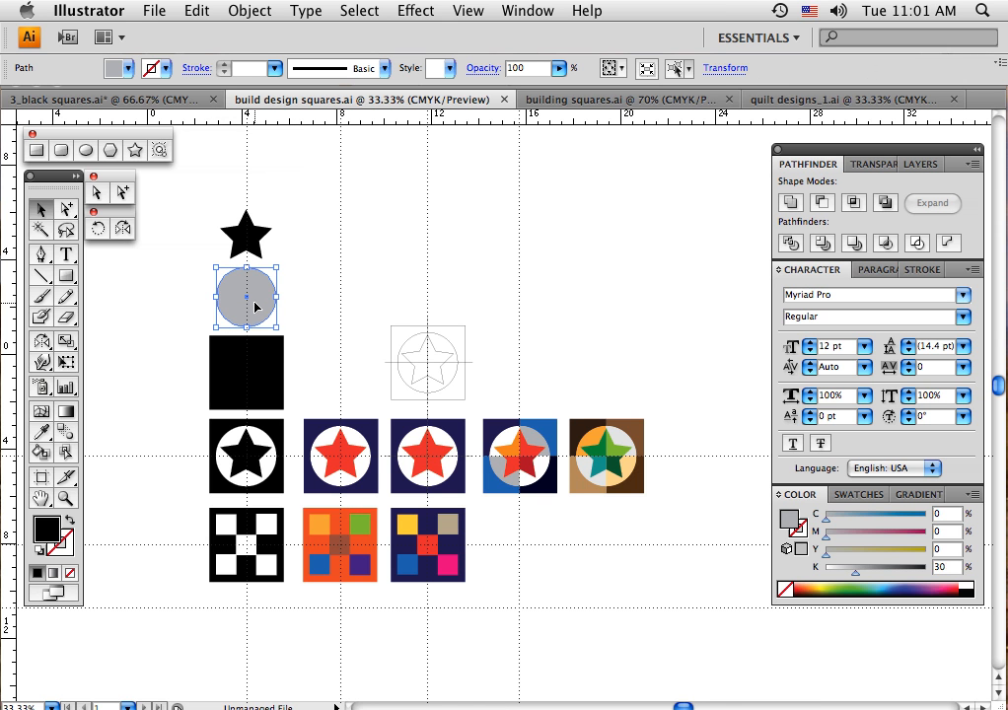
click(308, 301)
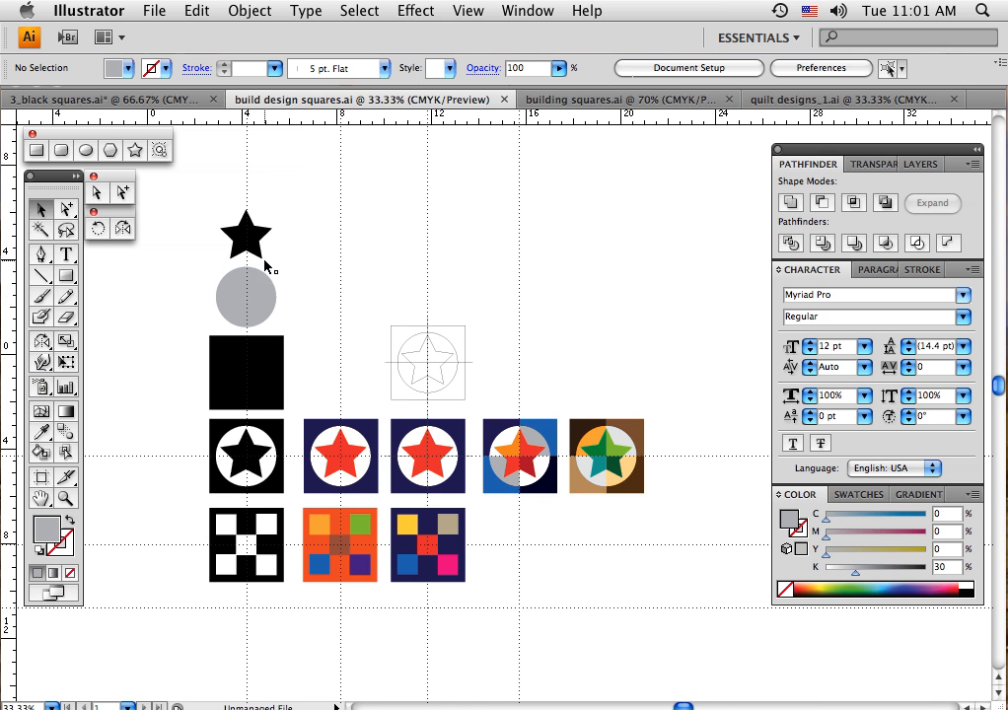
click(255, 251)
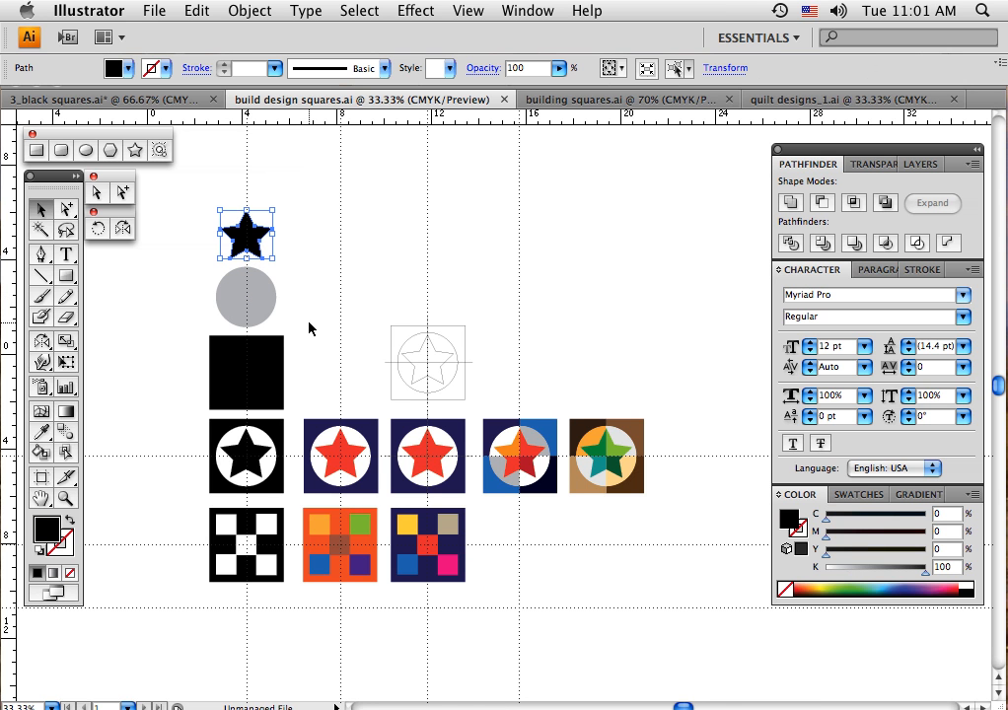
click(146, 328)
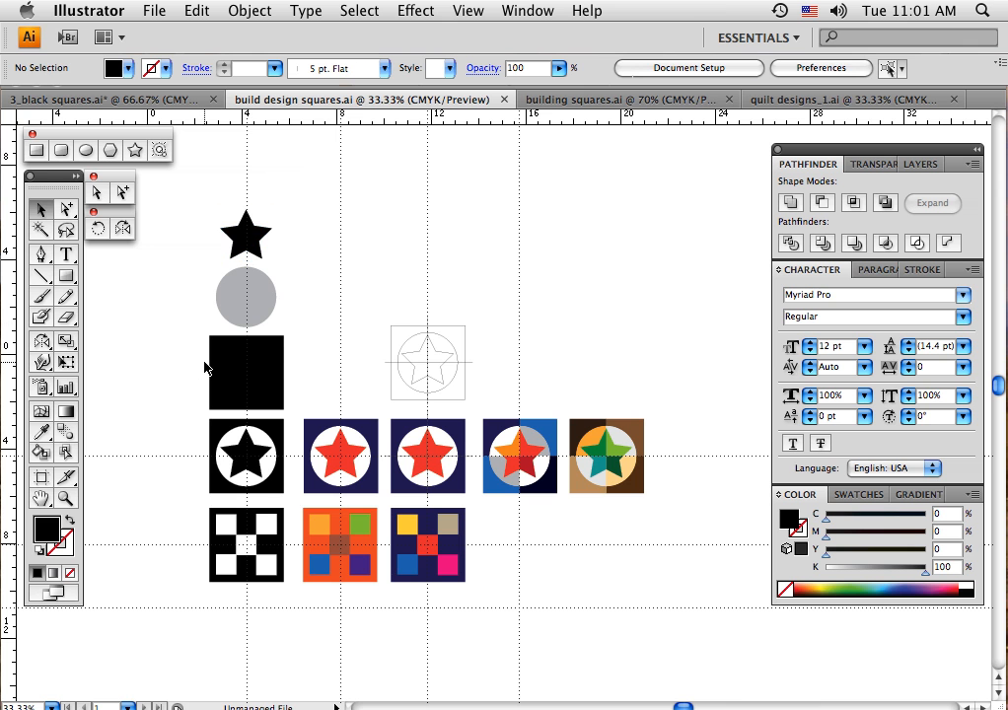
Draw a solid black square outward from its centre in the empty area beside the single star, circle and square shapes
drag(304, 383, 393, 387)
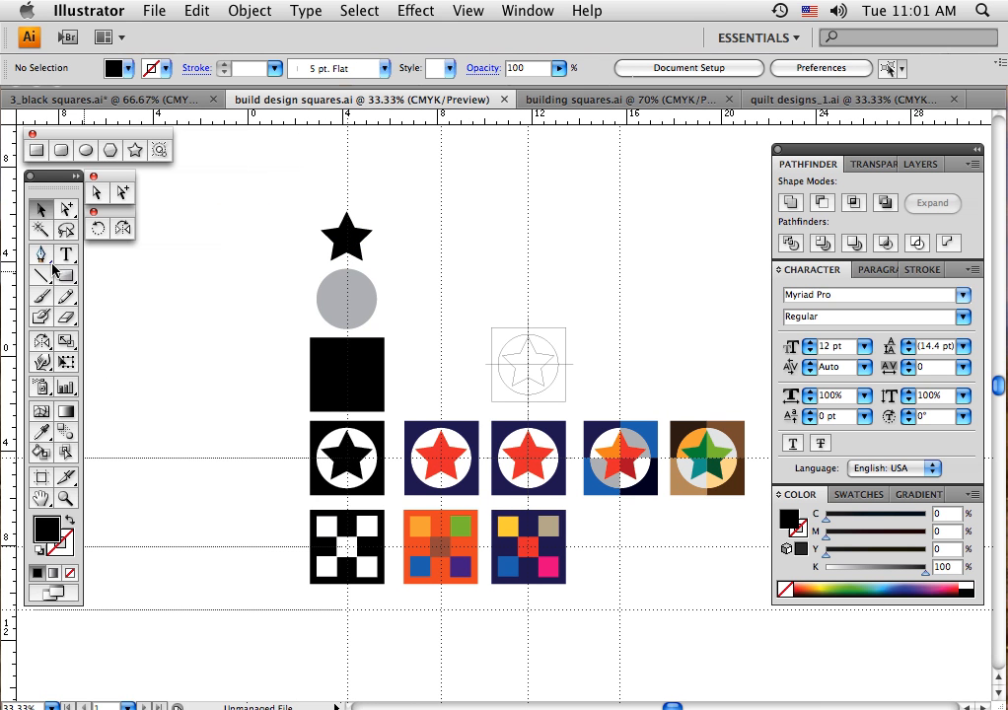
click(36, 150)
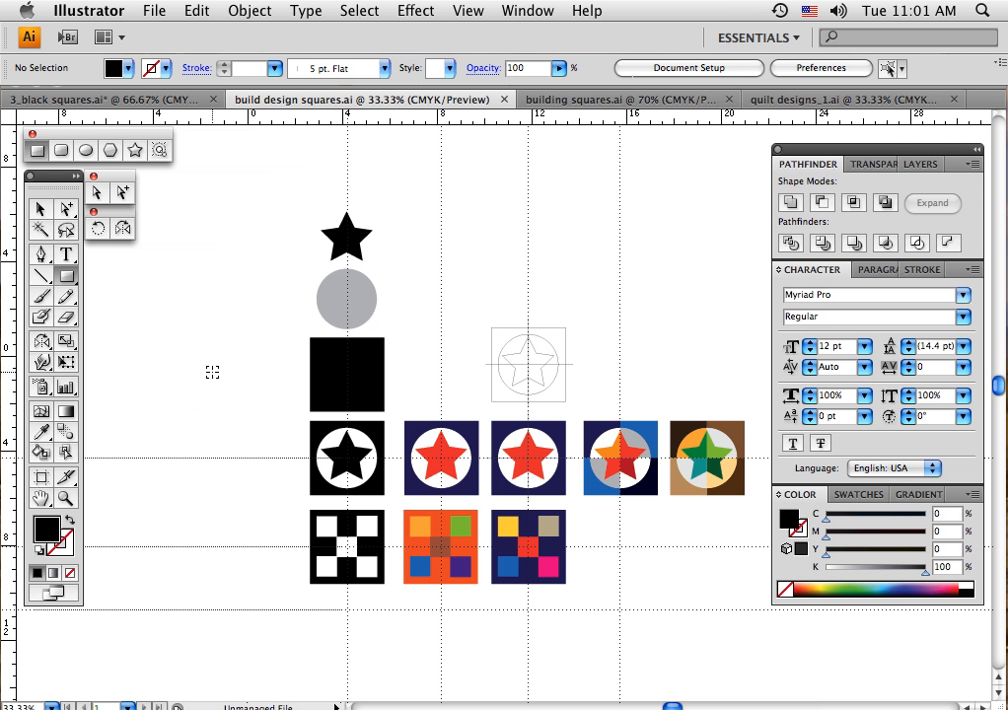
drag(212, 372, 239, 414)
click(40, 209)
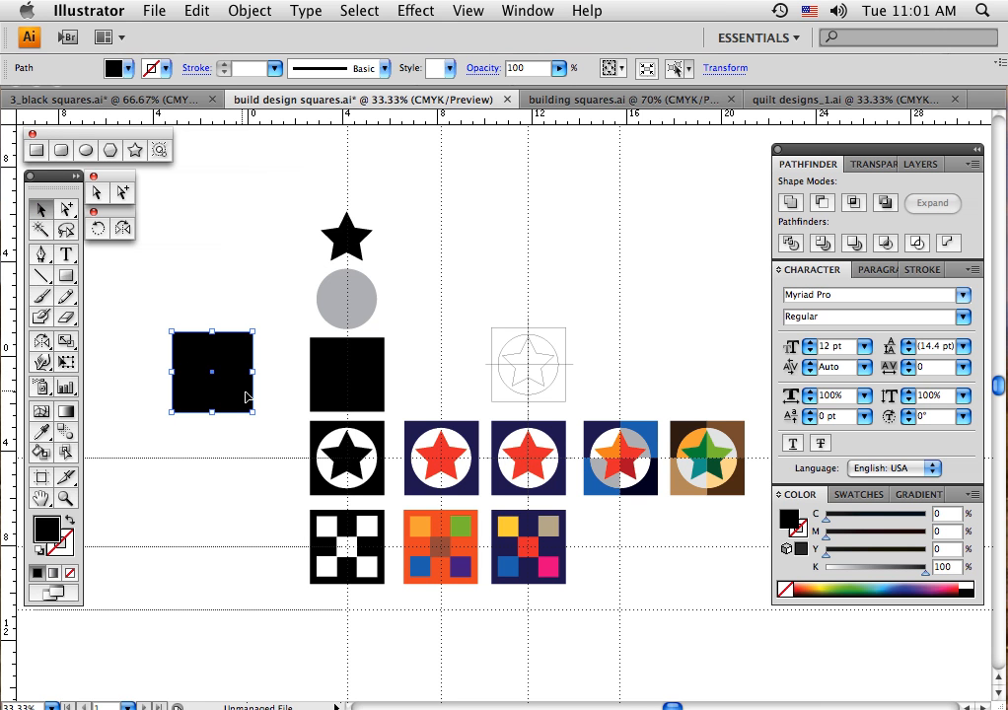
Centre the new black square on the star row's horizontal guide and add a vertical guide through its centre
drag(214, 377, 222, 464)
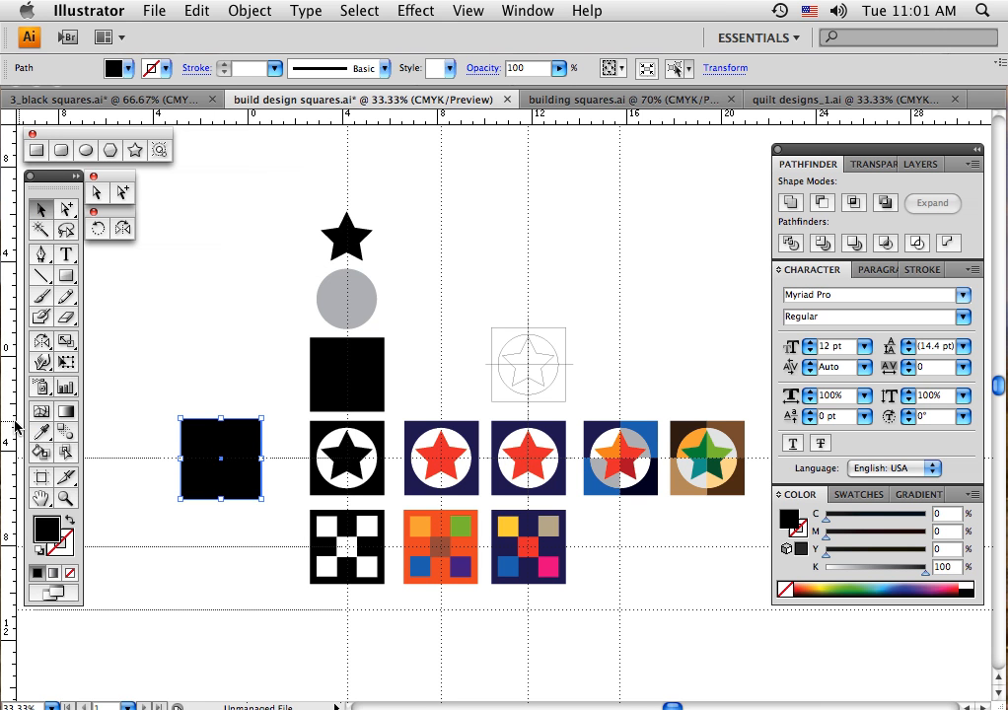
drag(15, 426, 223, 469)
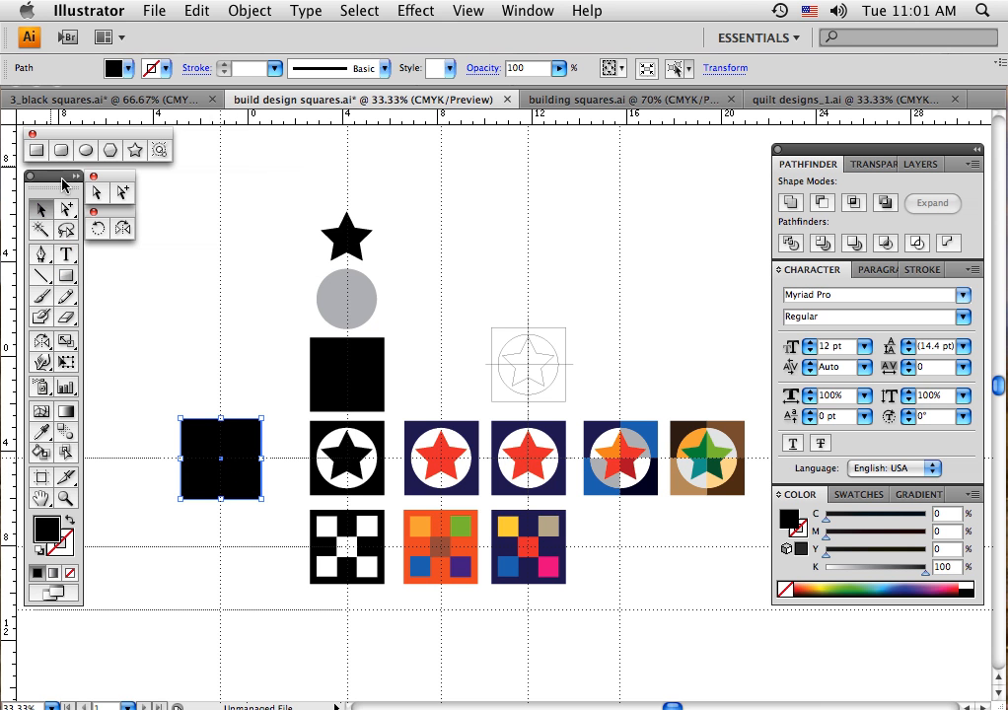
click(103, 406)
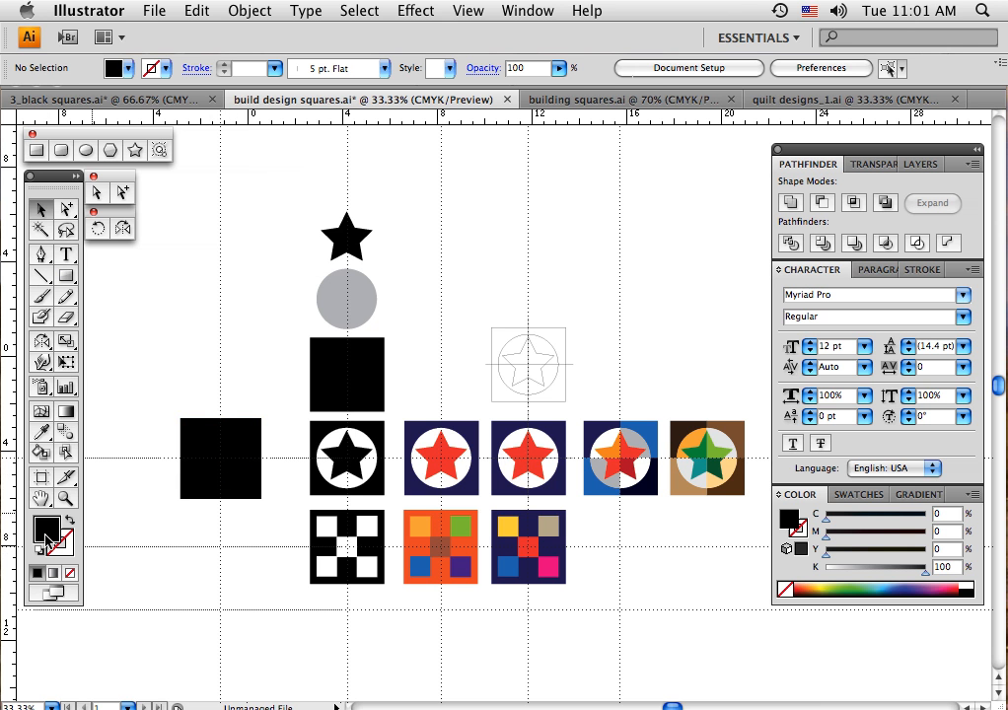
Using outline view to find the centre, draw a white circle from the guide intersection inside the new black square, and restore the preview
click(965, 586)
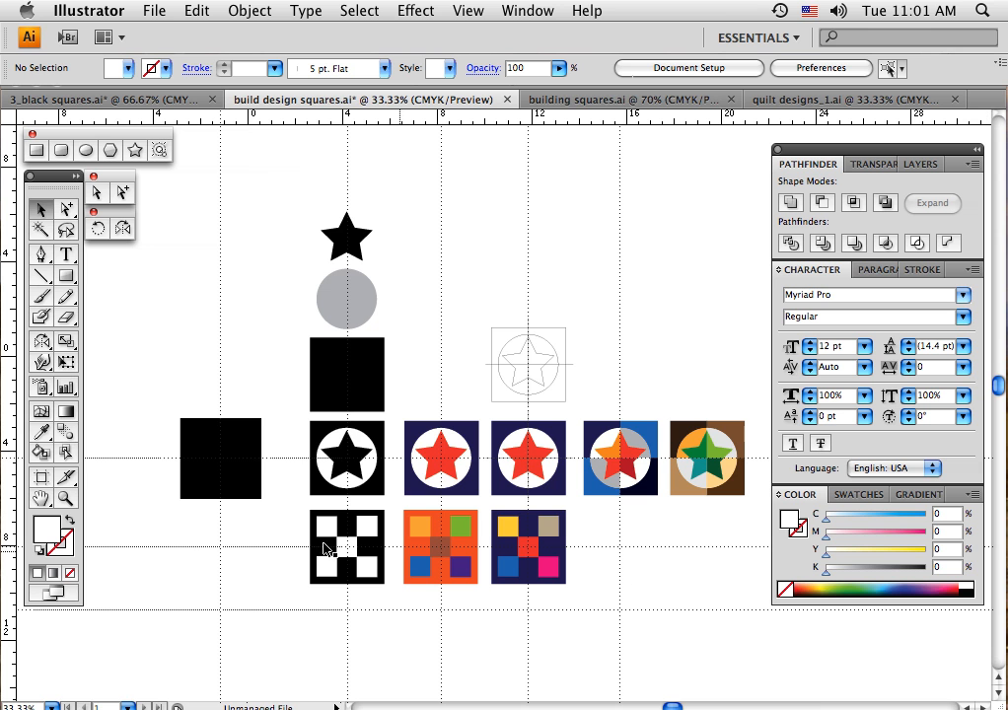
click(86, 150)
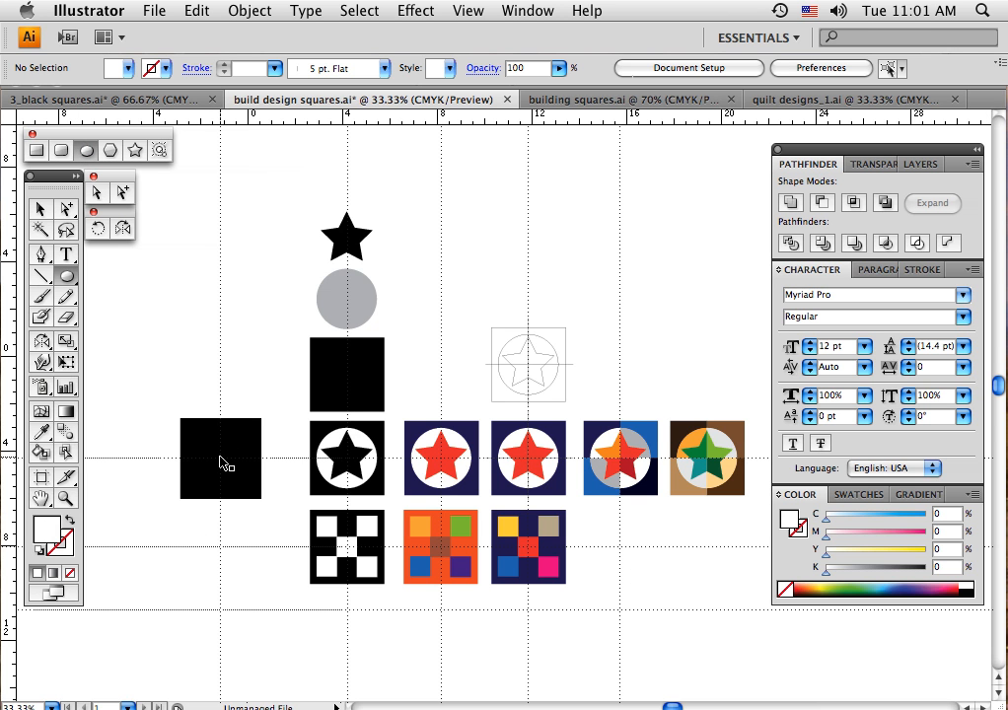
key(super+y)
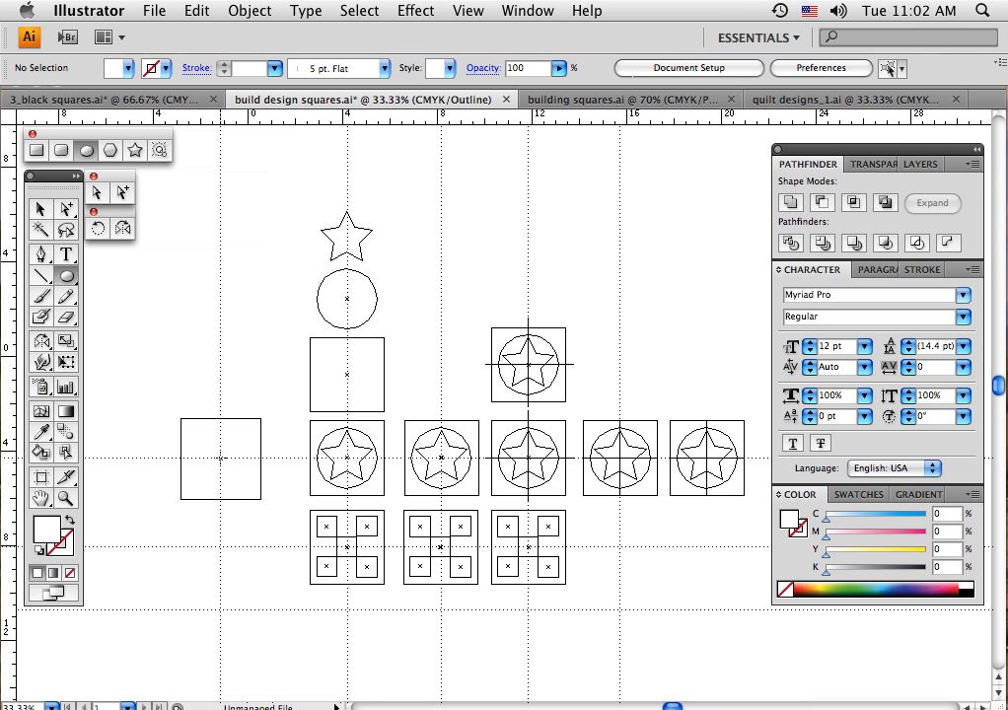
drag(220, 458, 246, 489)
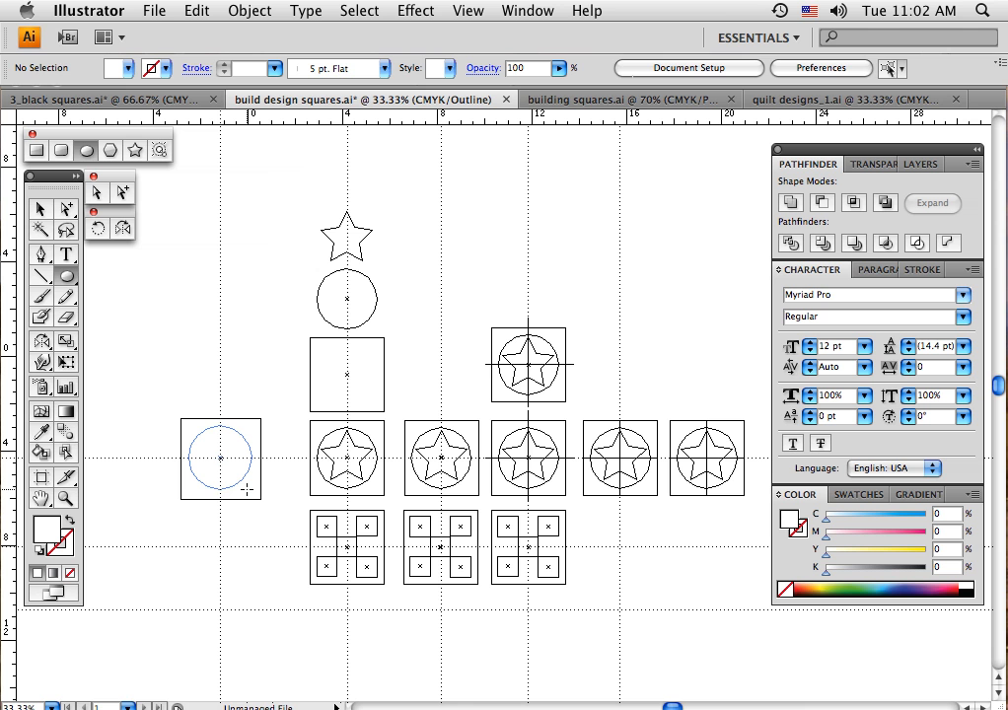
drag(246, 489, 246, 490)
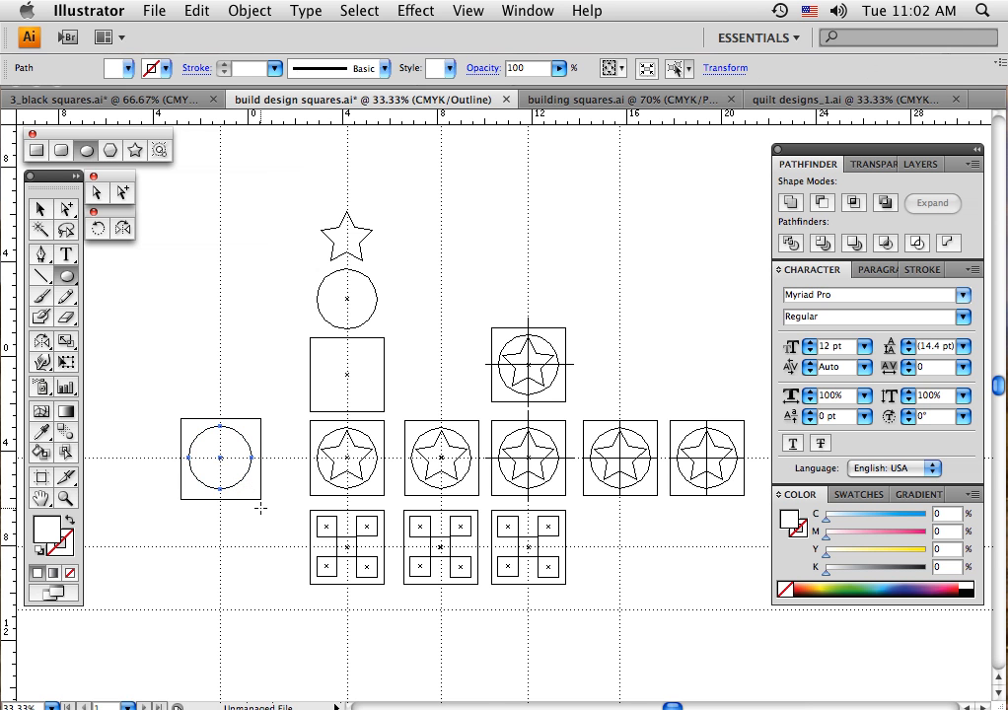
click(40, 208)
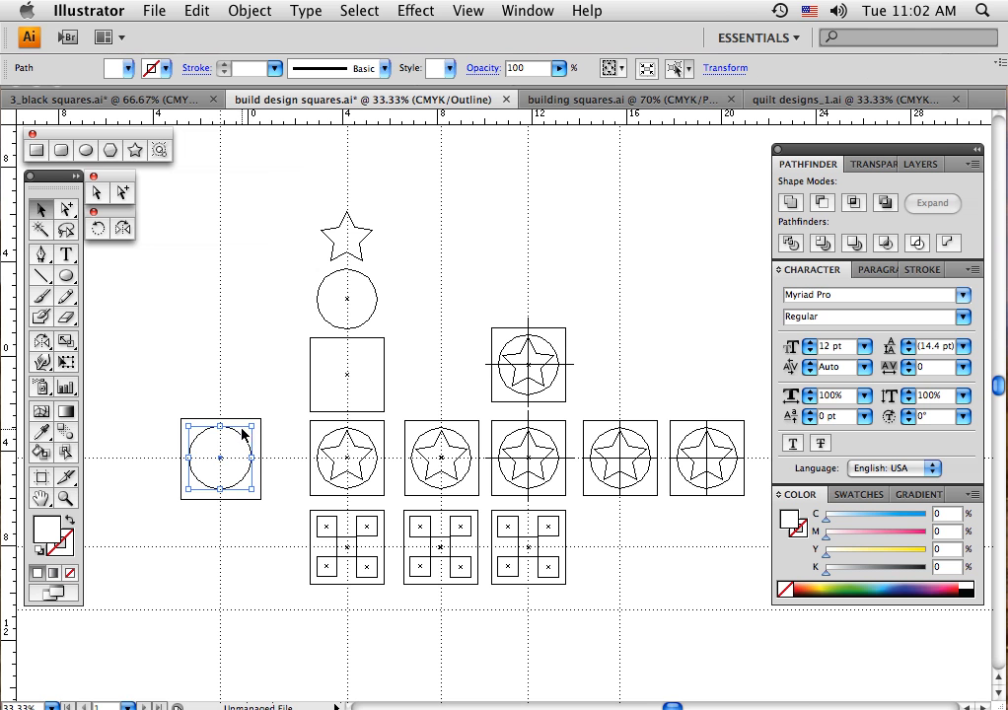
key(super)
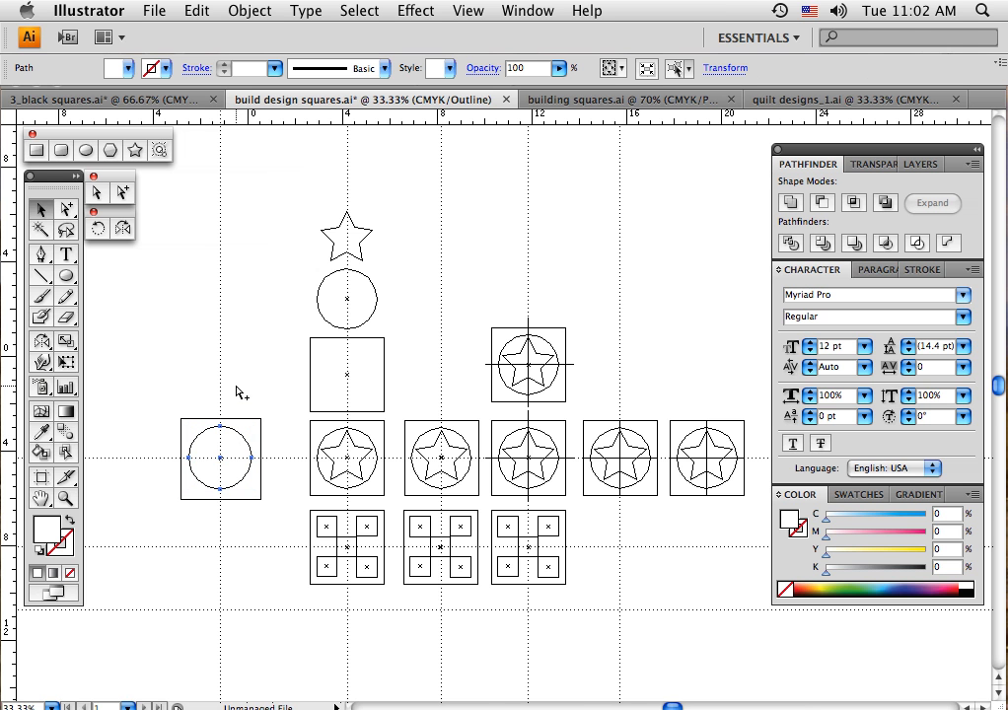
key(super+y)
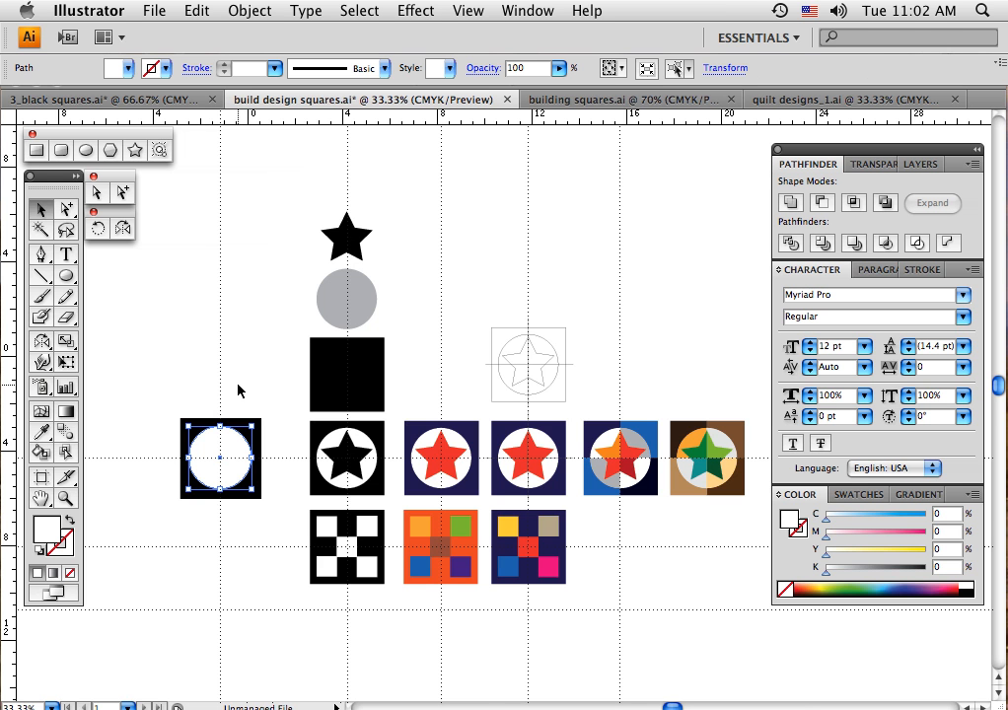
click(239, 391)
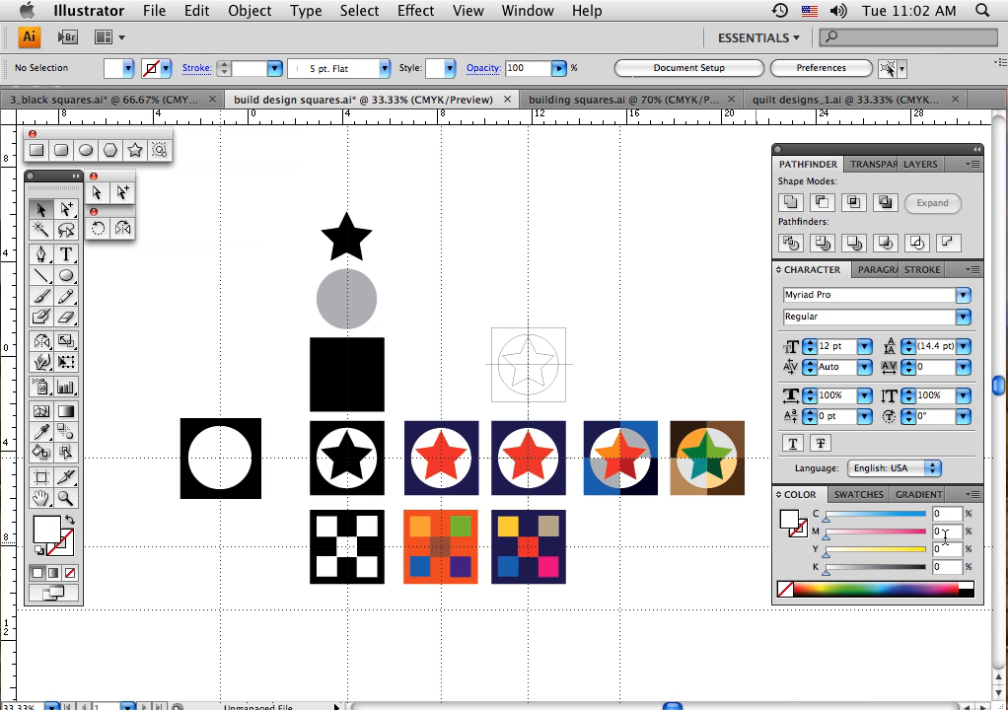
Draw a black five-pointed star outward from the guide intersection inside the white circle, with its tips near the circle's edge
click(974, 587)
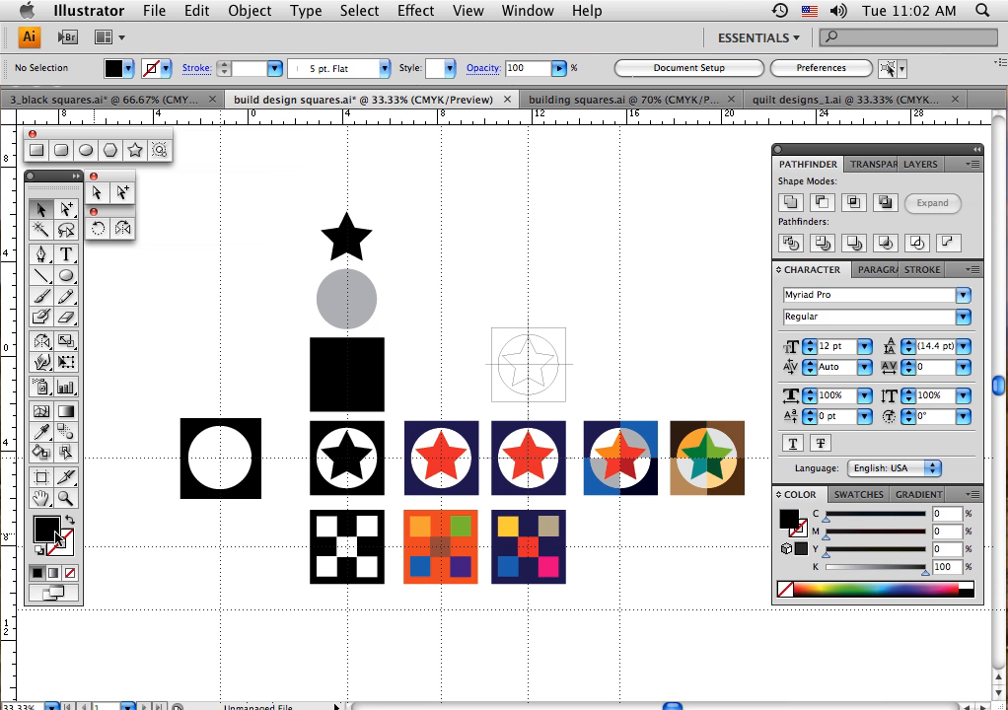
click(133, 153)
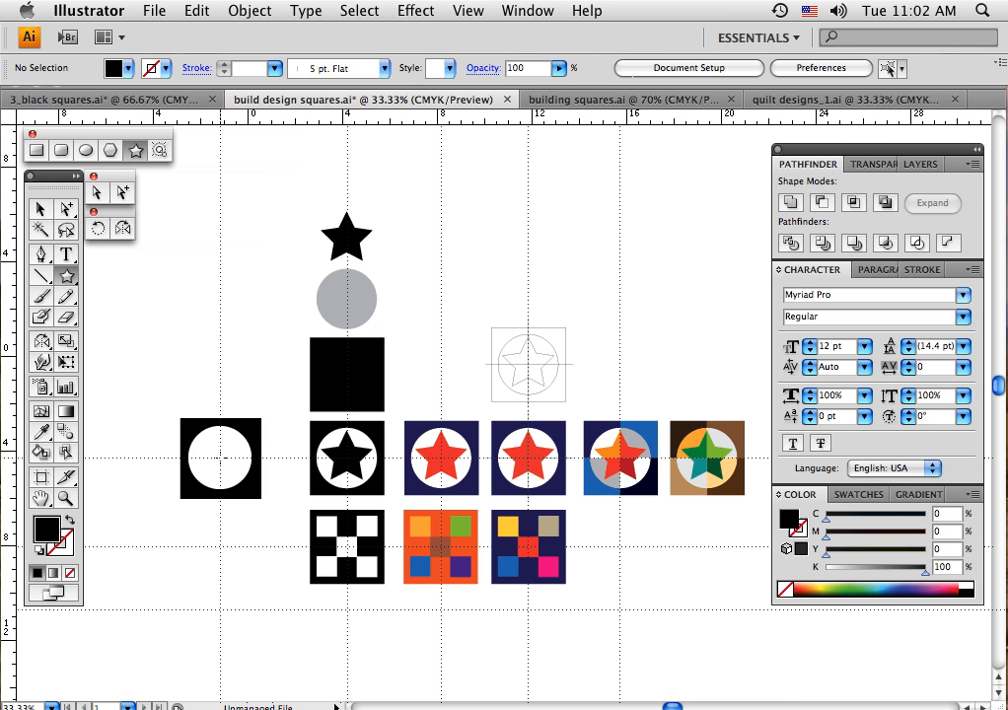
drag(220, 456, 233, 476)
drag(232, 474, 234, 480)
drag(238, 479, 238, 476)
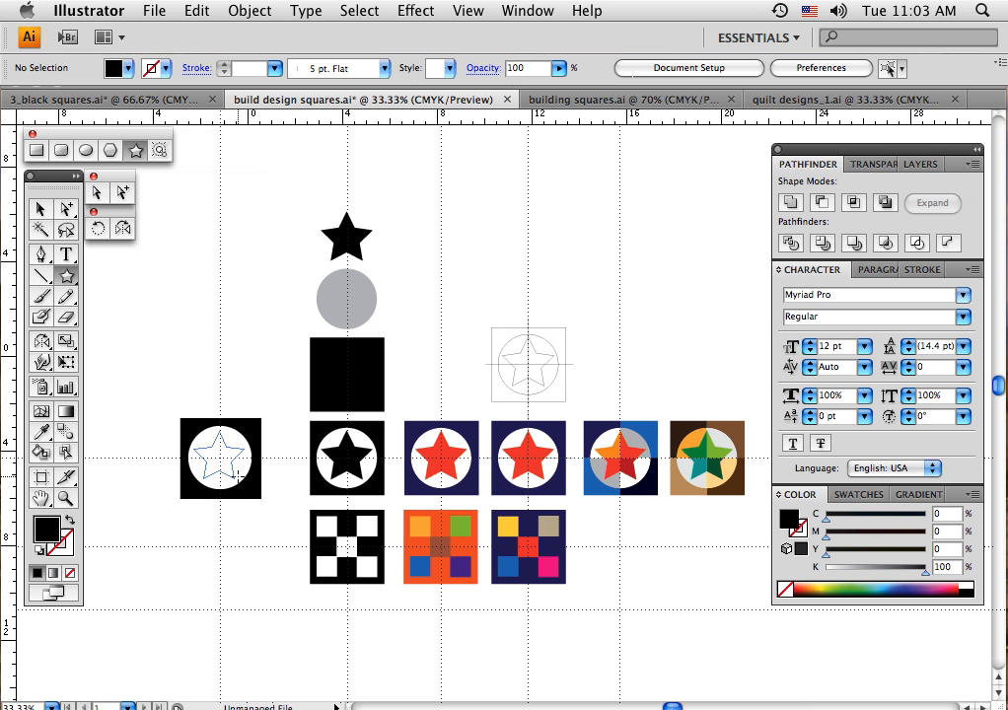
drag(238, 477, 240, 477)
drag(240, 477, 239, 478)
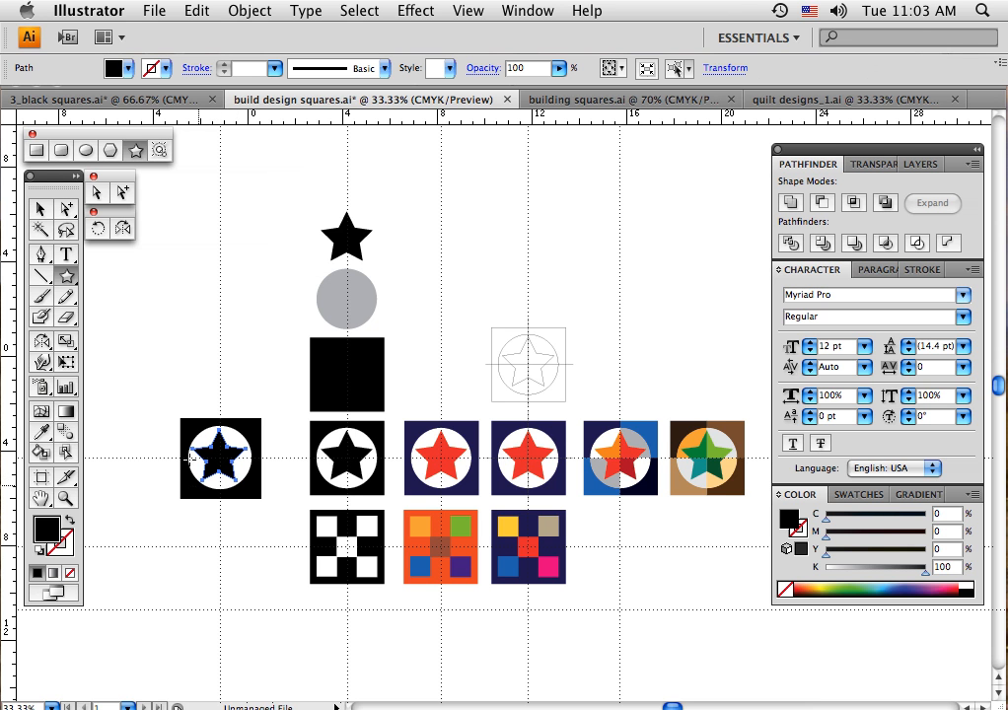
click(40, 209)
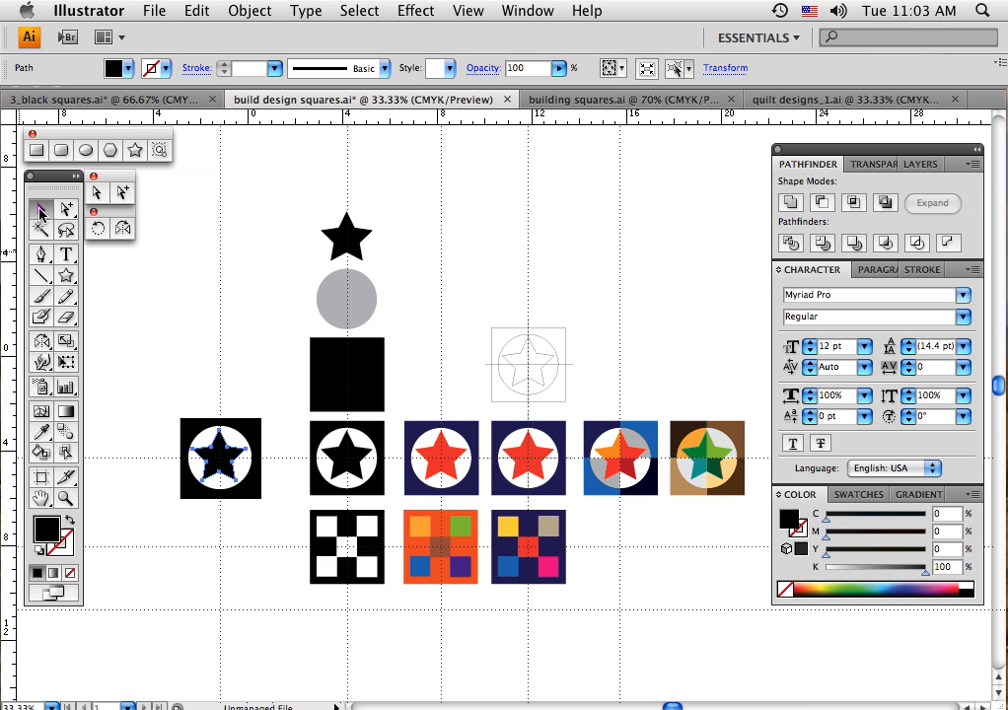
click(163, 343)
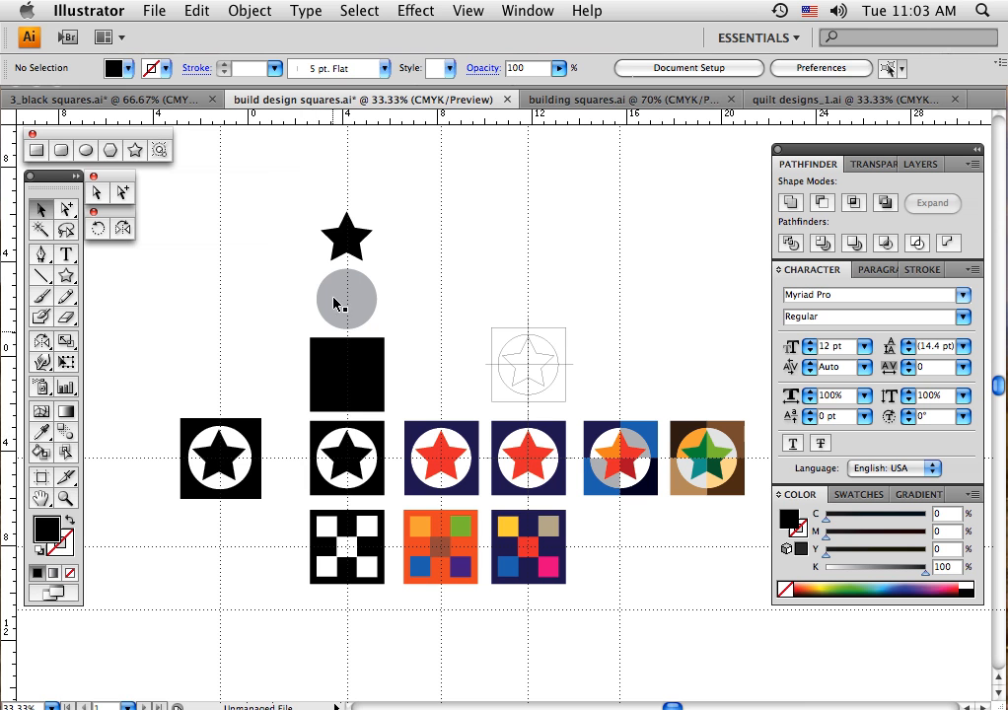
Inspect the separate black square, grey circle and black star stacked above the sample blocks
click(350, 373)
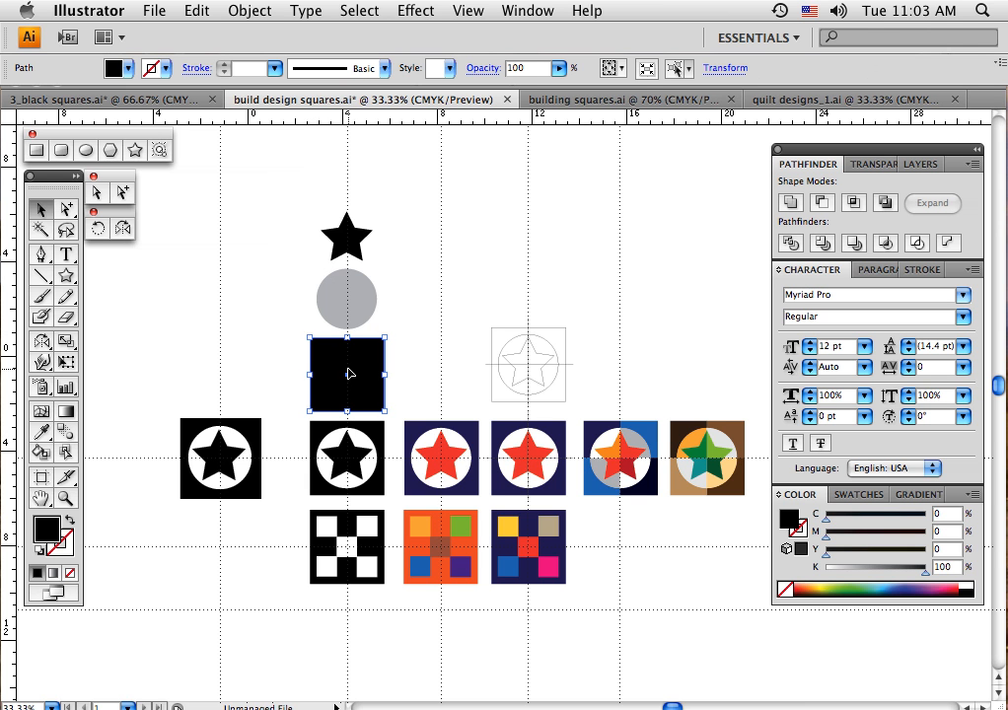
click(348, 308)
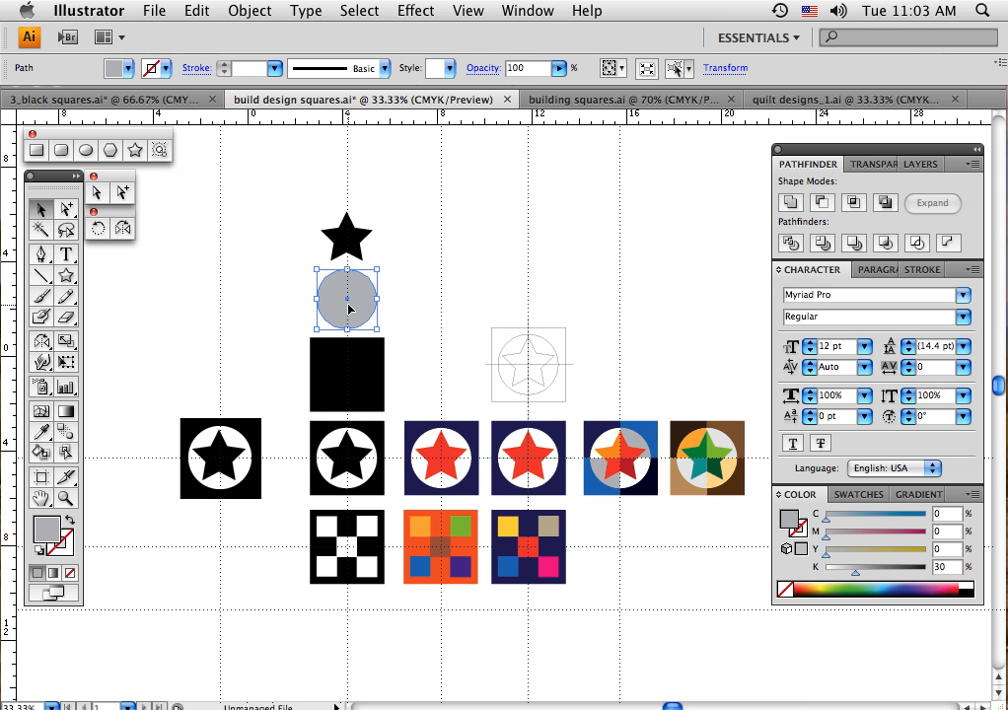
click(357, 239)
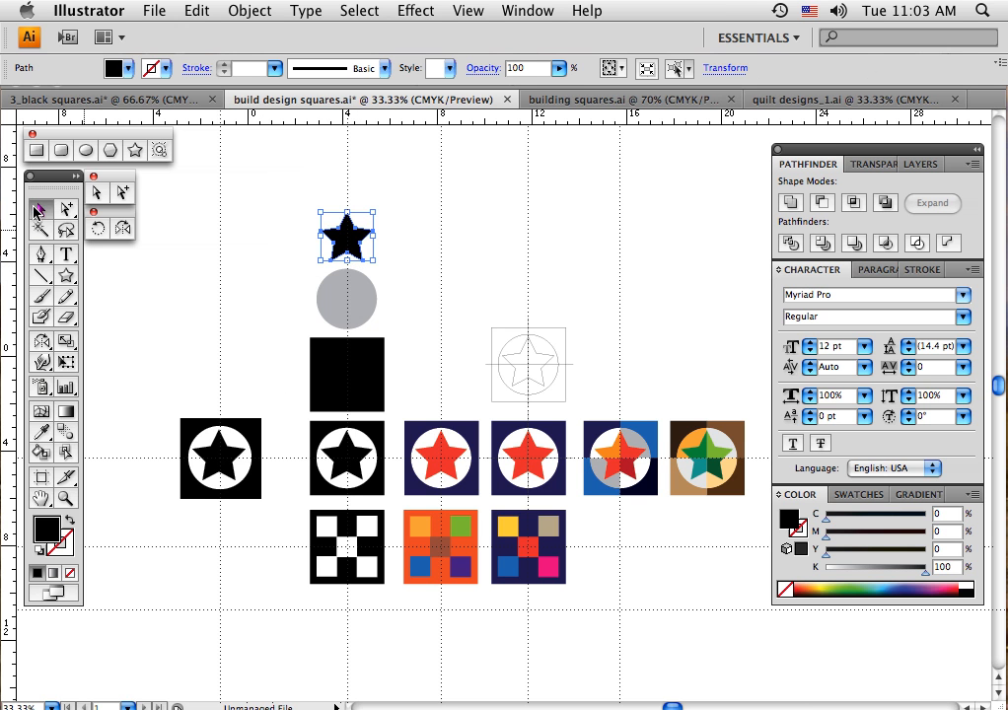
Delete the new star block and draw a solid black square outward from the same guide intersection
drag(170, 393, 279, 534)
key(Delete)
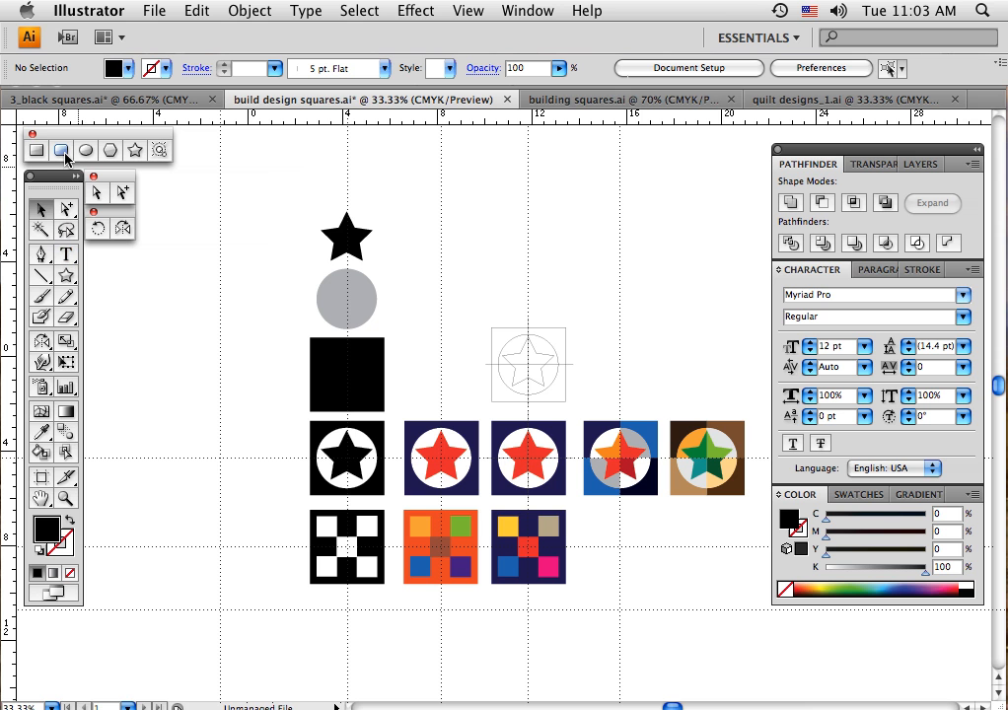
click(38, 150)
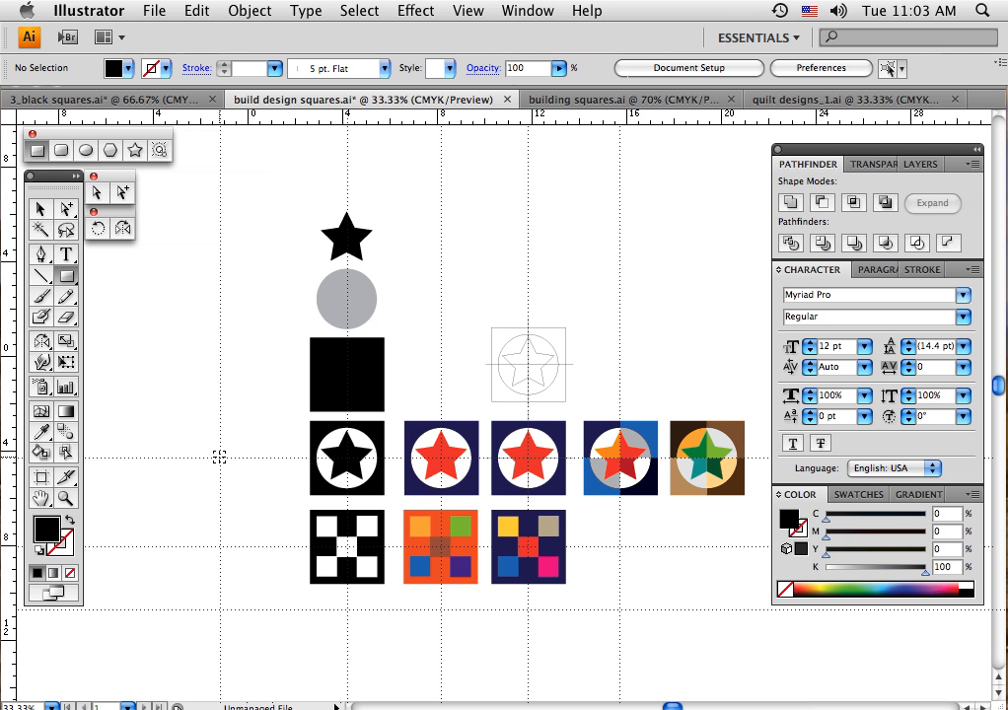
drag(218, 457, 246, 492)
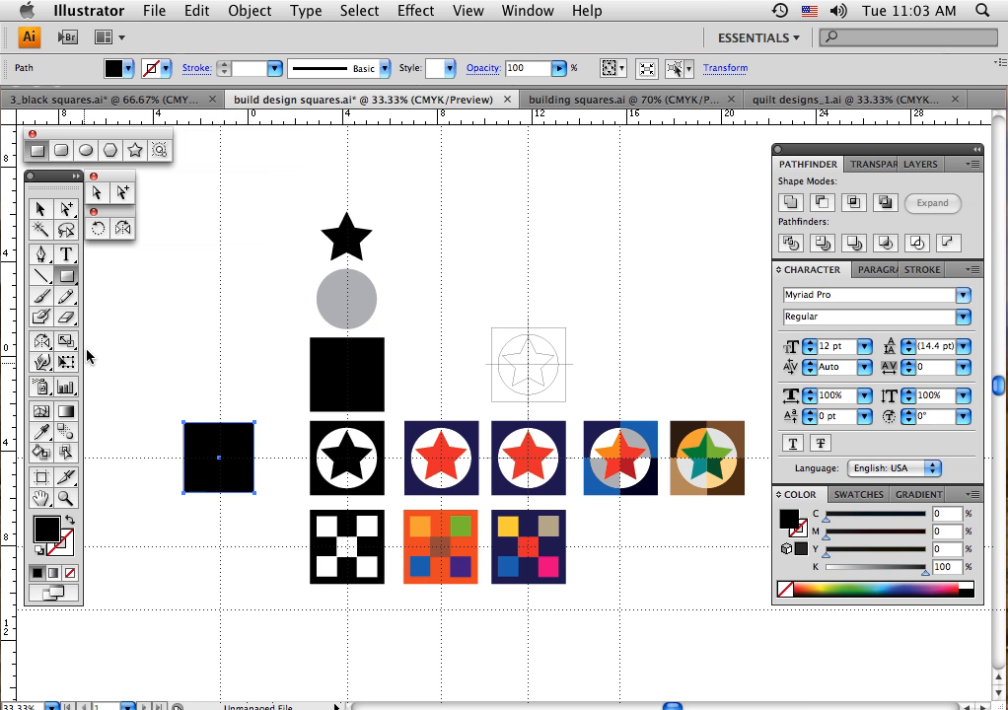
In outline view, draw a small square outward from the centre point of the new large square
key(super+y)
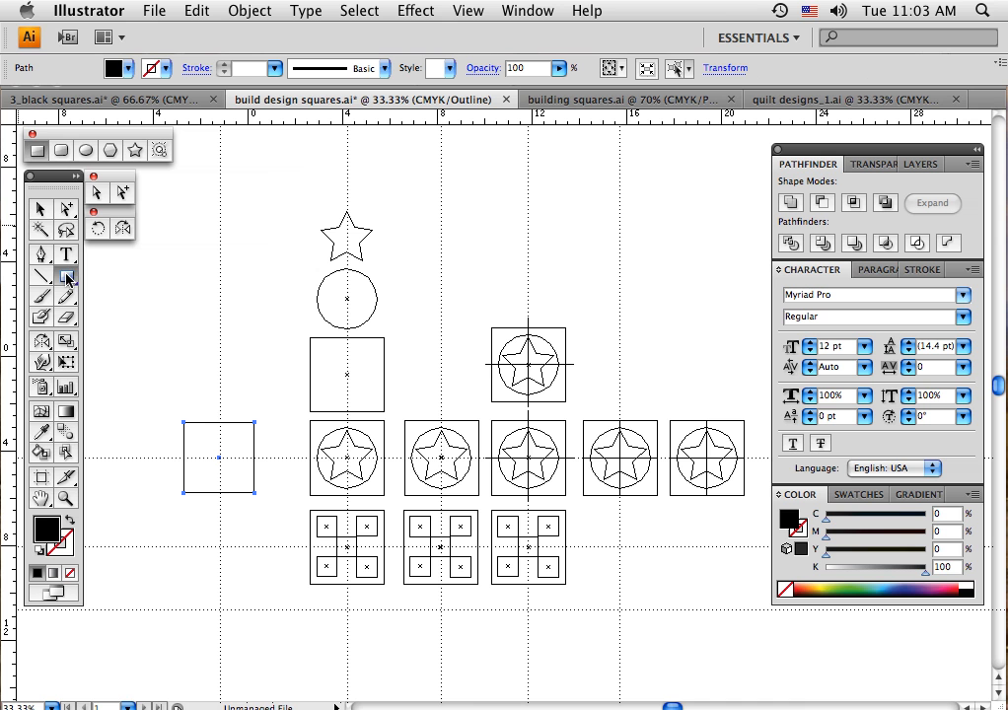
click(40, 209)
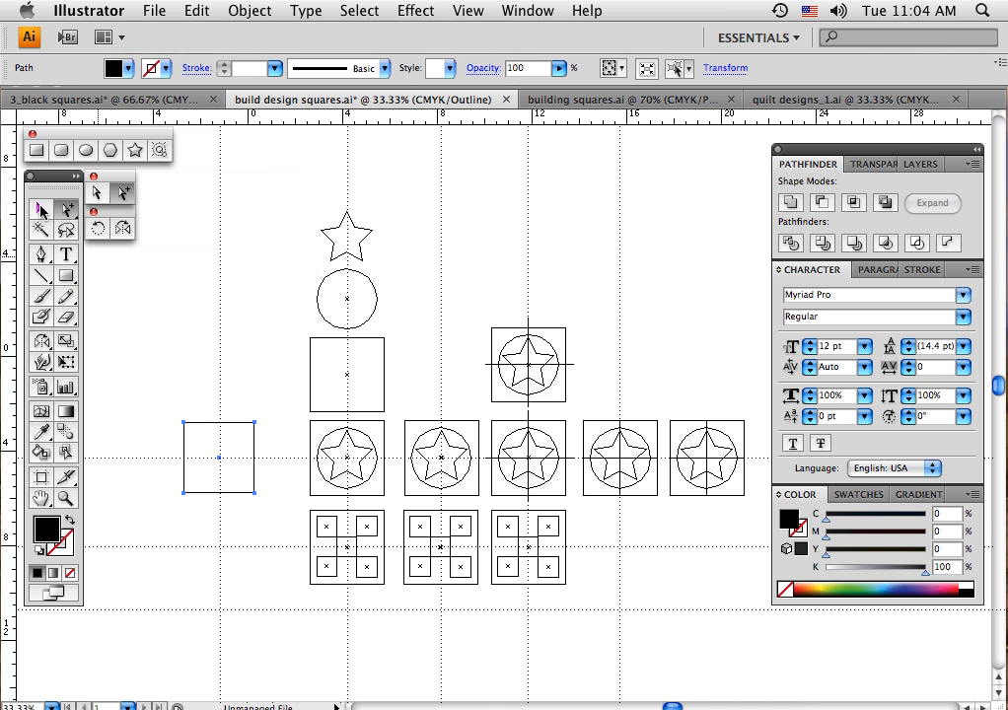
click(193, 331)
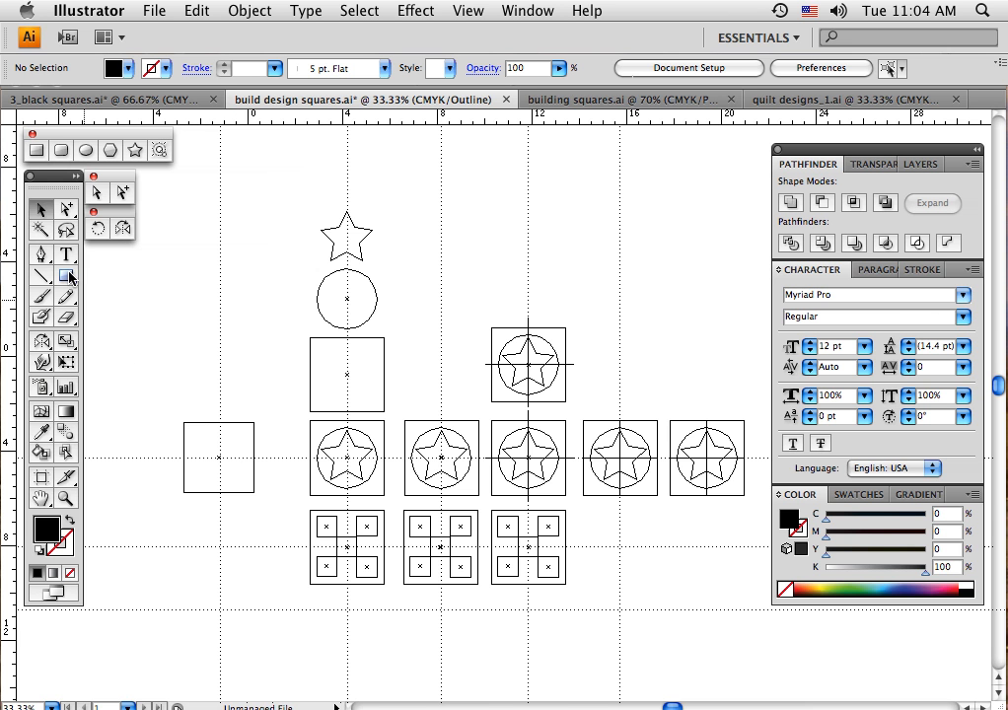
key(m)
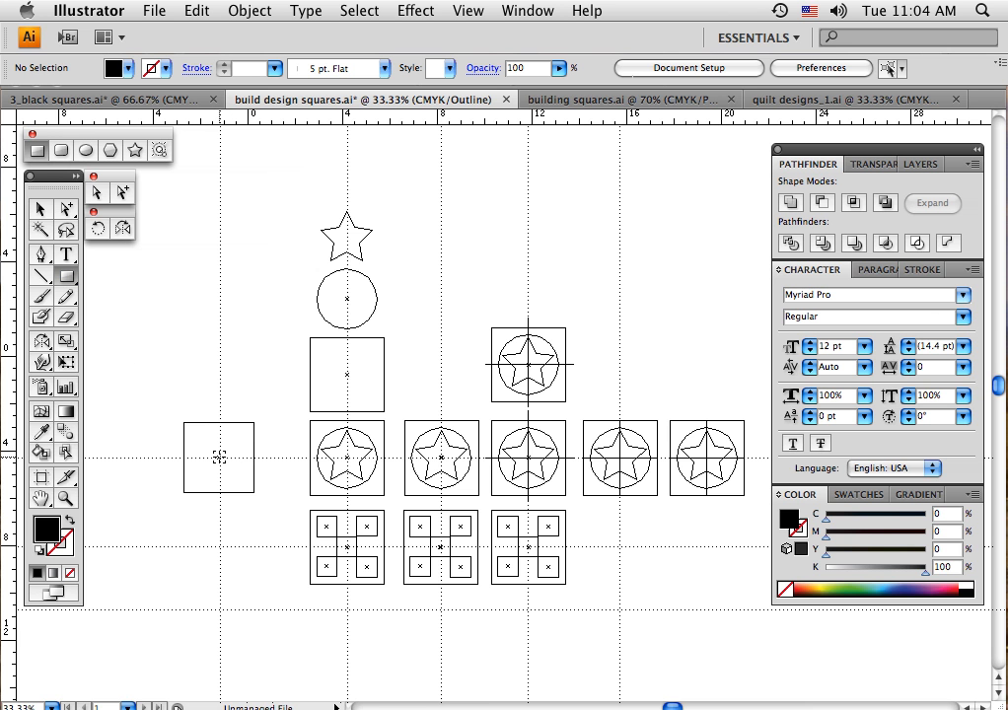
drag(219, 458, 230, 469)
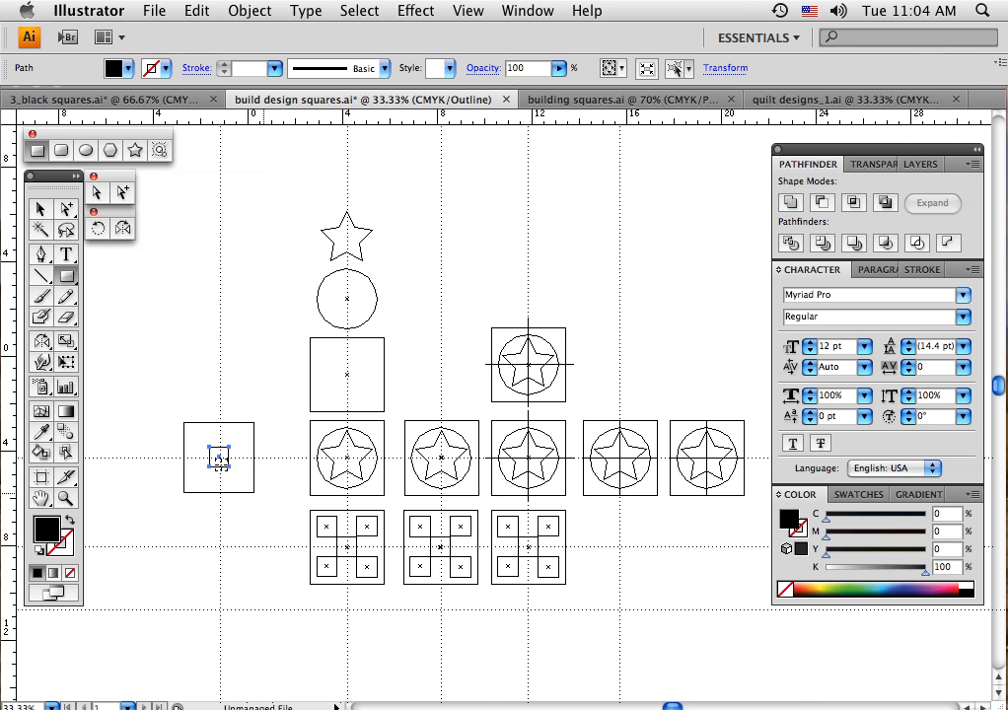
click(40, 209)
click(217, 345)
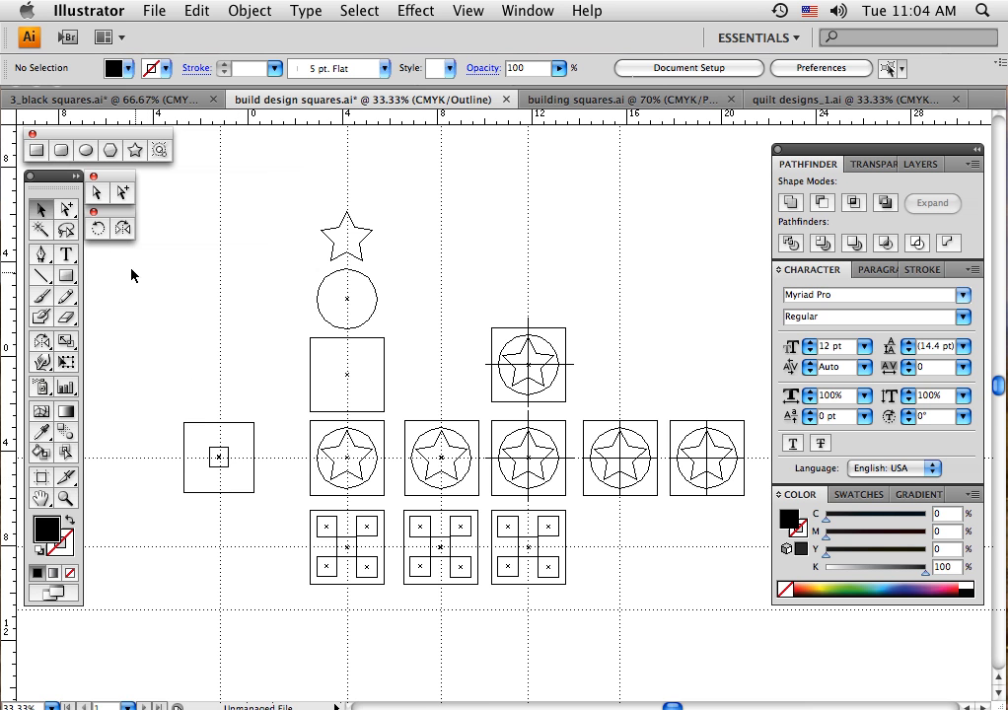
click(68, 211)
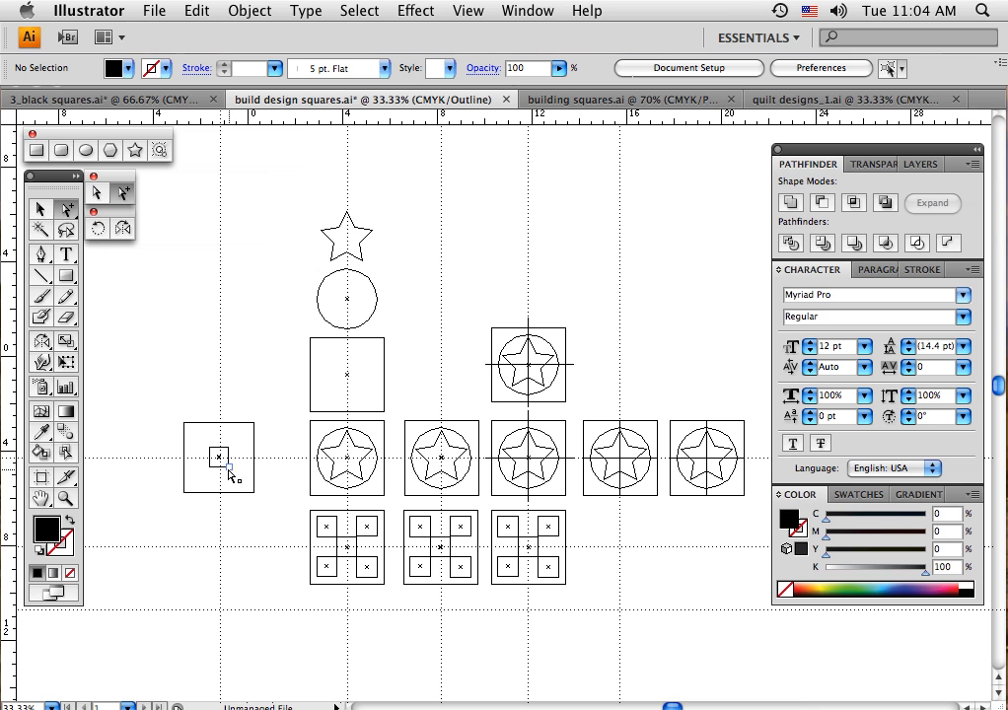
drag(220, 467, 232, 480)
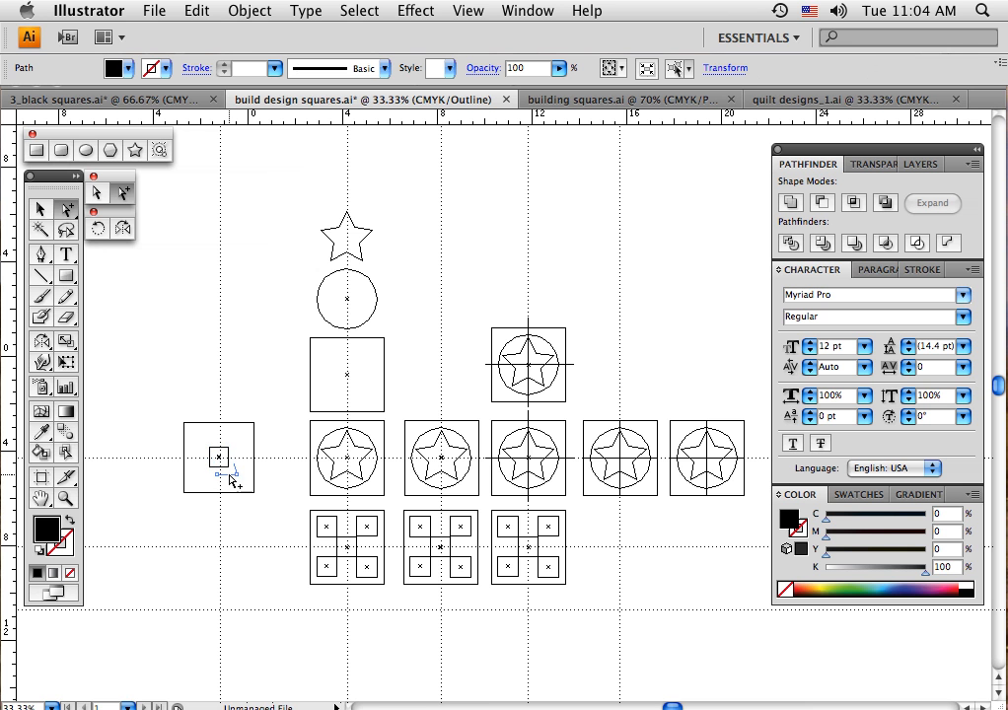
key(super+z)
Duplicate the small centre square into all four corners of the large square to form a checkered block
click(40, 210)
click(239, 505)
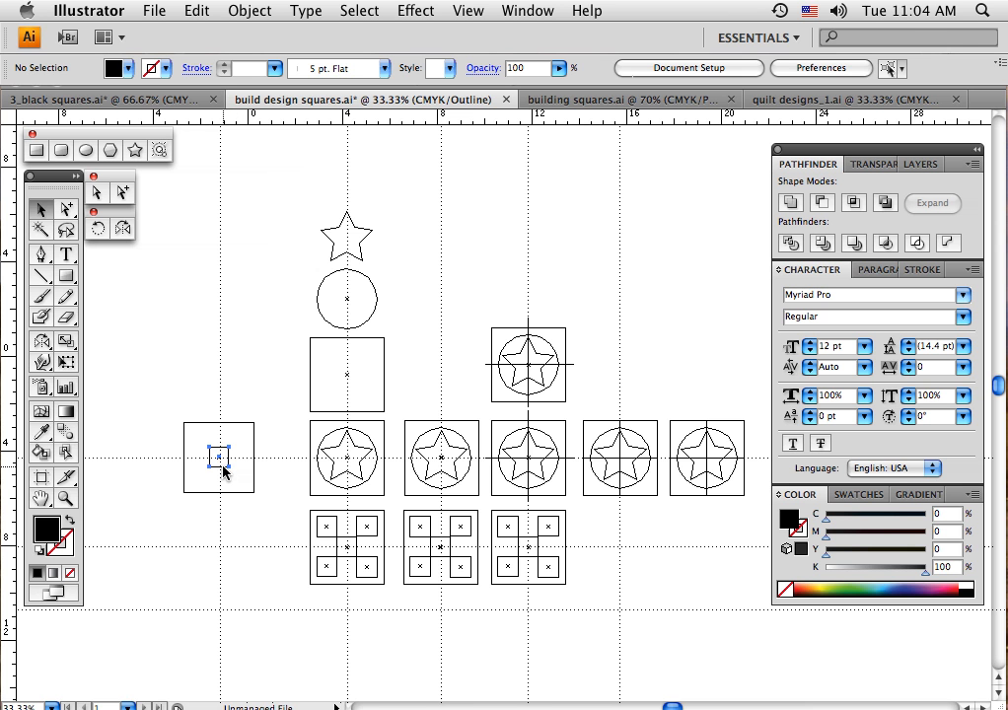
click(224, 471)
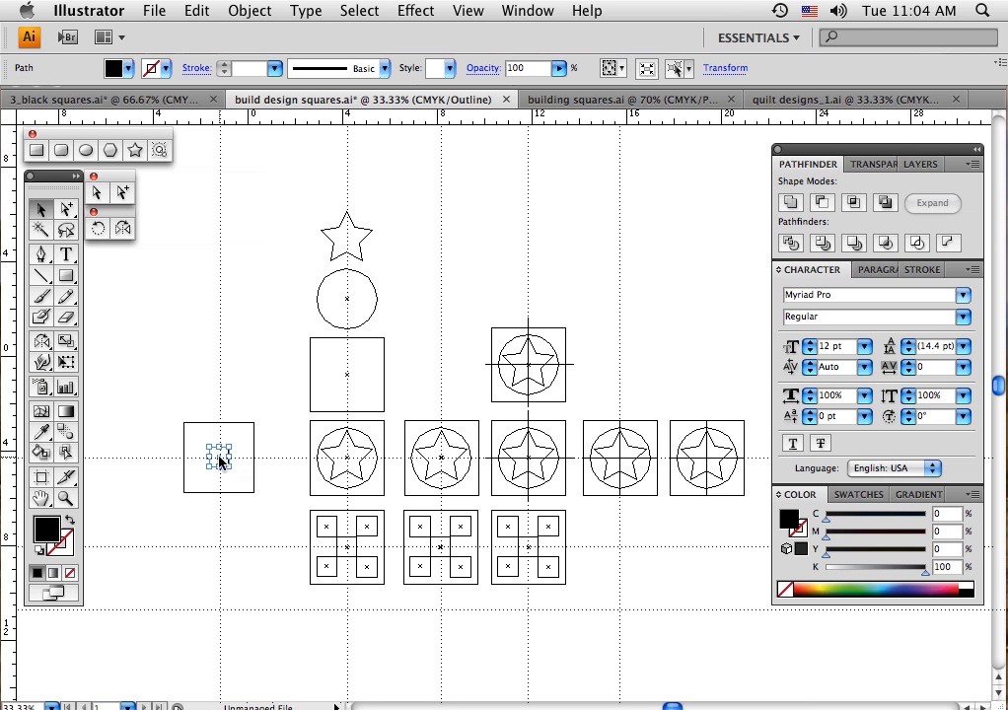
drag(221, 461, 243, 484)
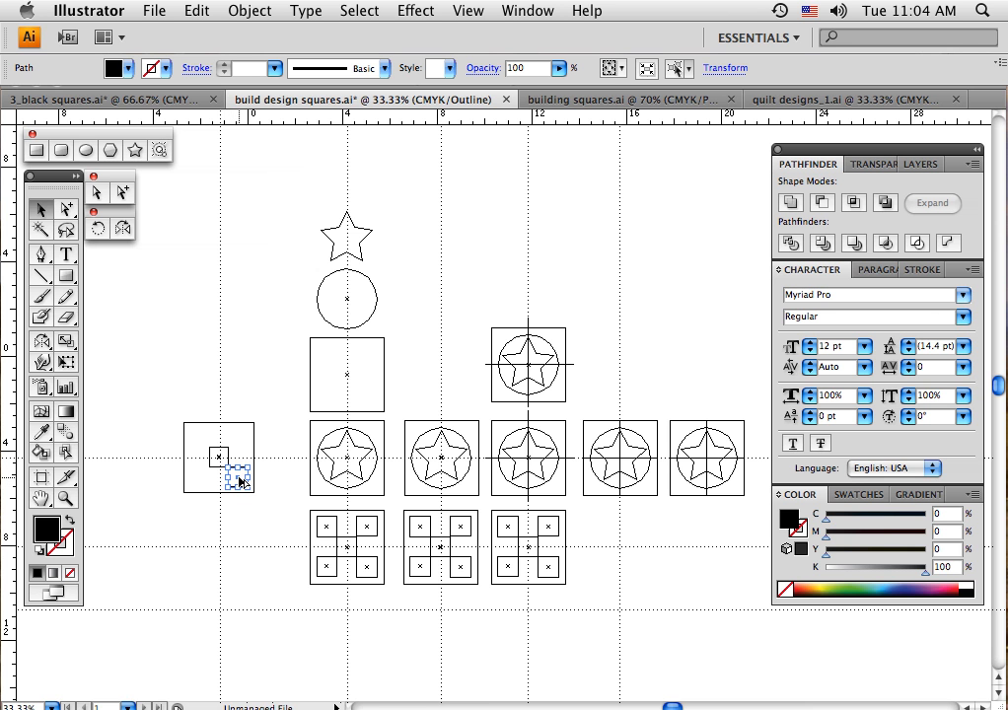
drag(241, 481, 199, 442)
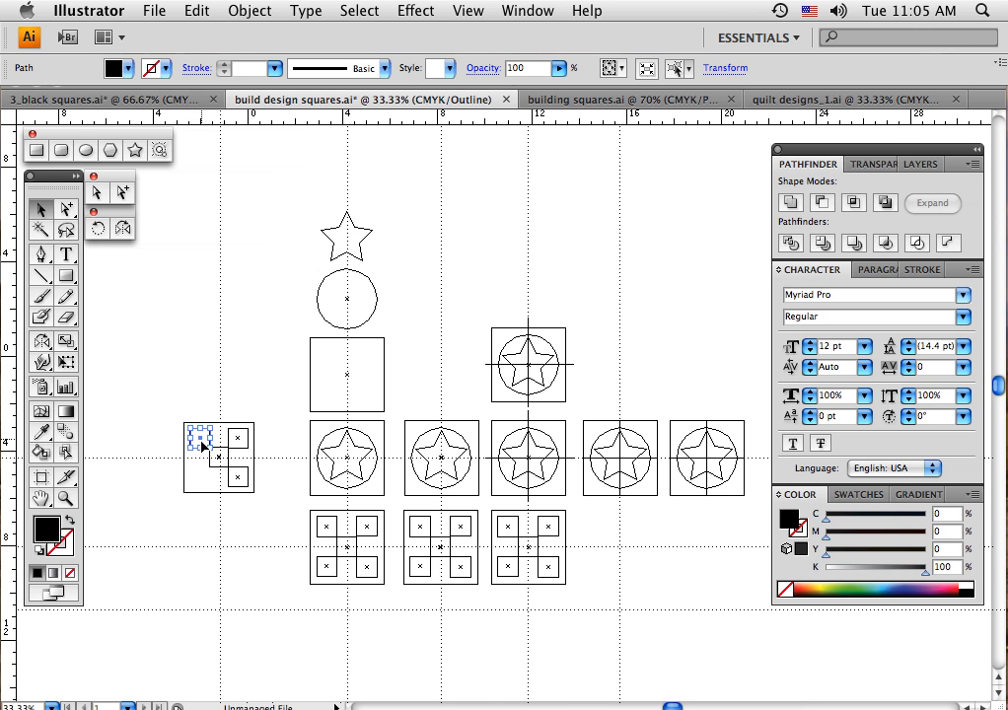
drag(202, 445, 201, 482)
click(200, 520)
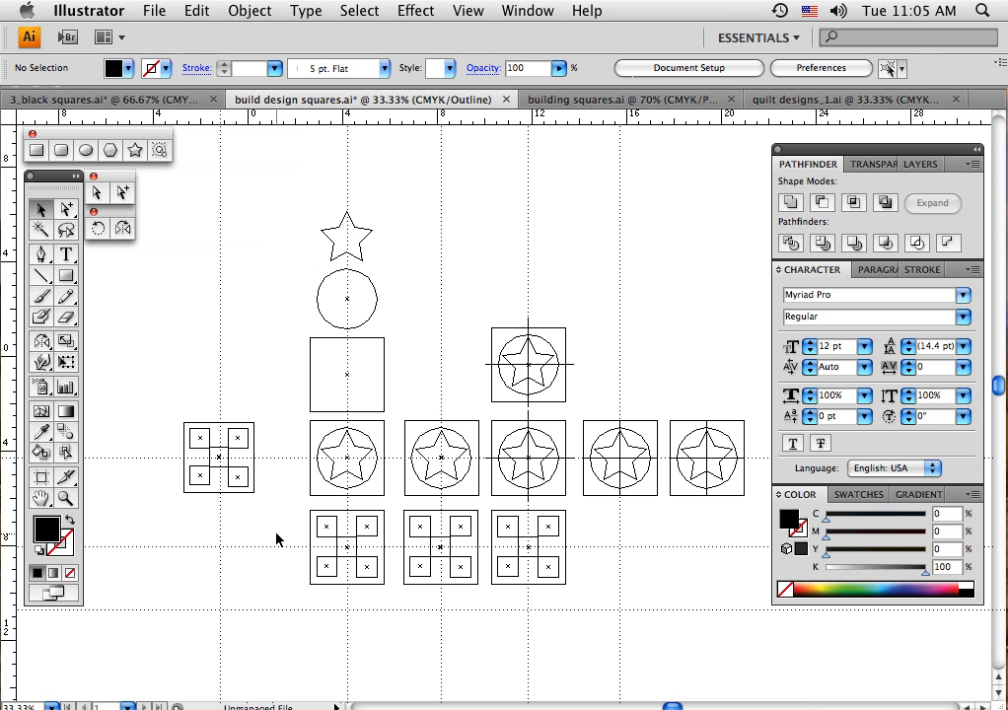
Fill all five small squares of the checkered block with white and return to preview mode
click(199, 444)
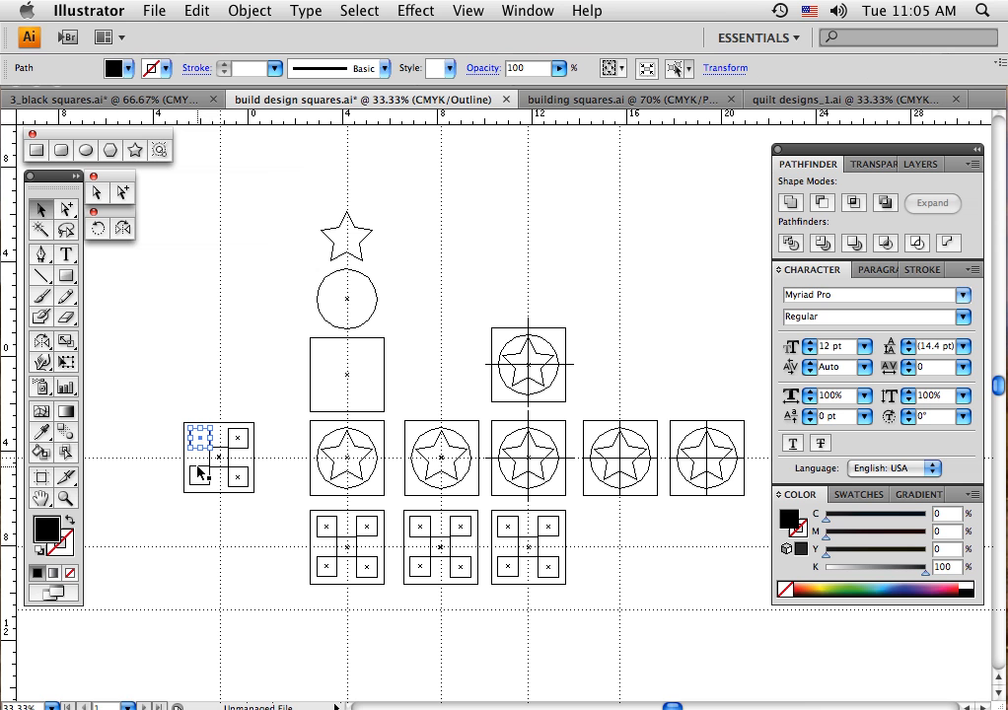
shift+click(199, 474)
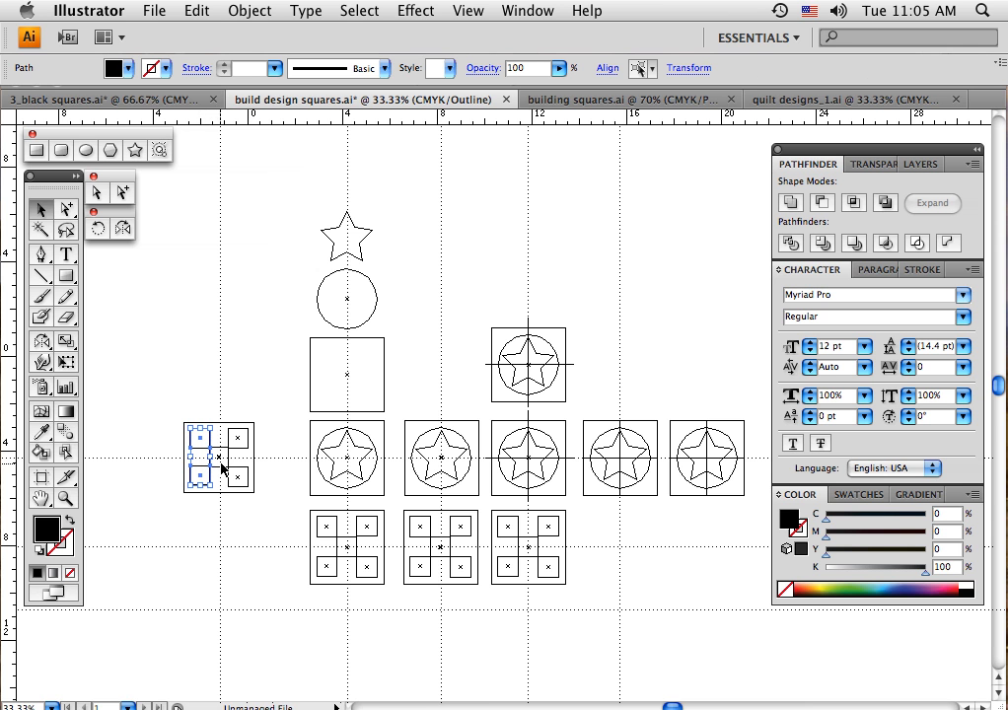
shift+click(227, 461)
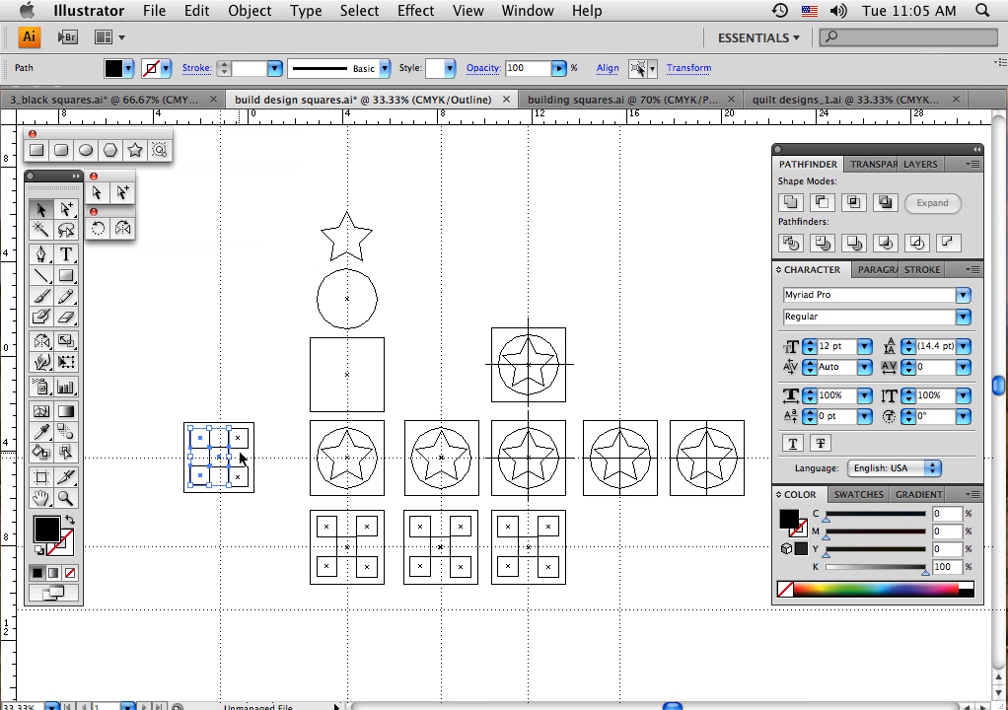
shift+click(245, 474)
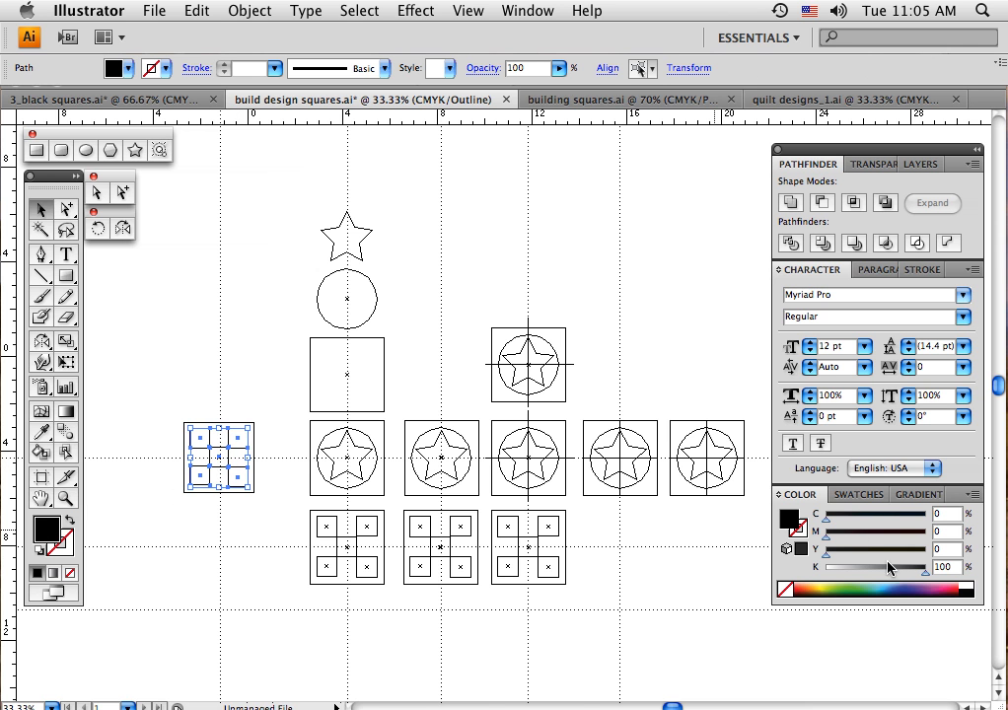
click(969, 583)
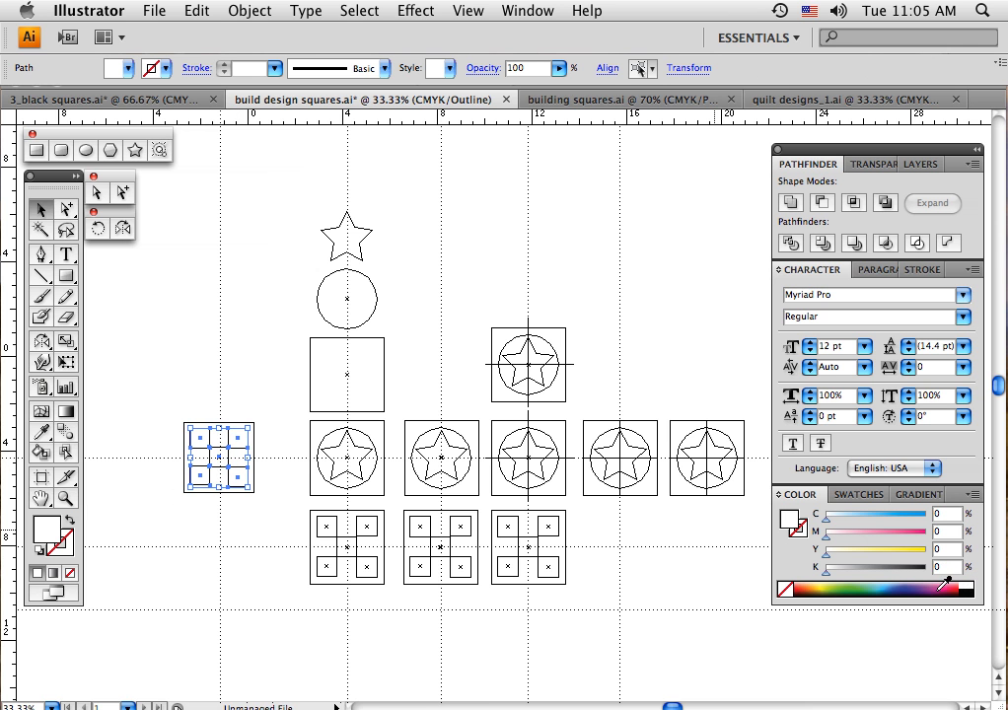
key(ctrl+y)
click(274, 514)
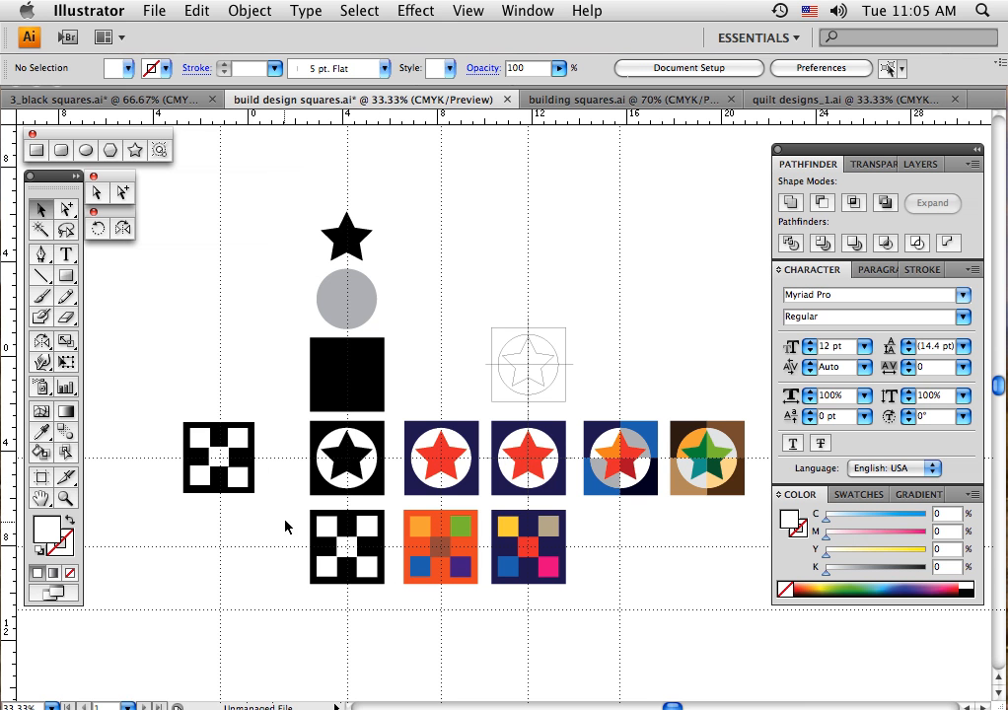
Duplicate the whole black-and-white checkered block into the empty area below the two coloured quartered star blocks
drag(176, 414, 261, 503)
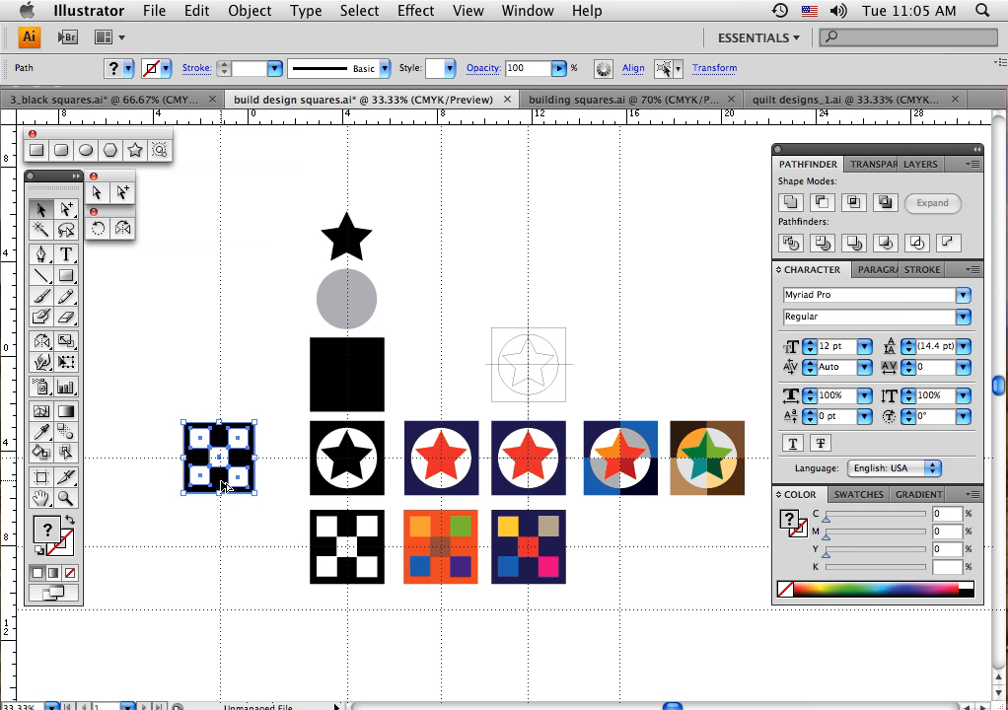
drag(240, 481, 685, 635)
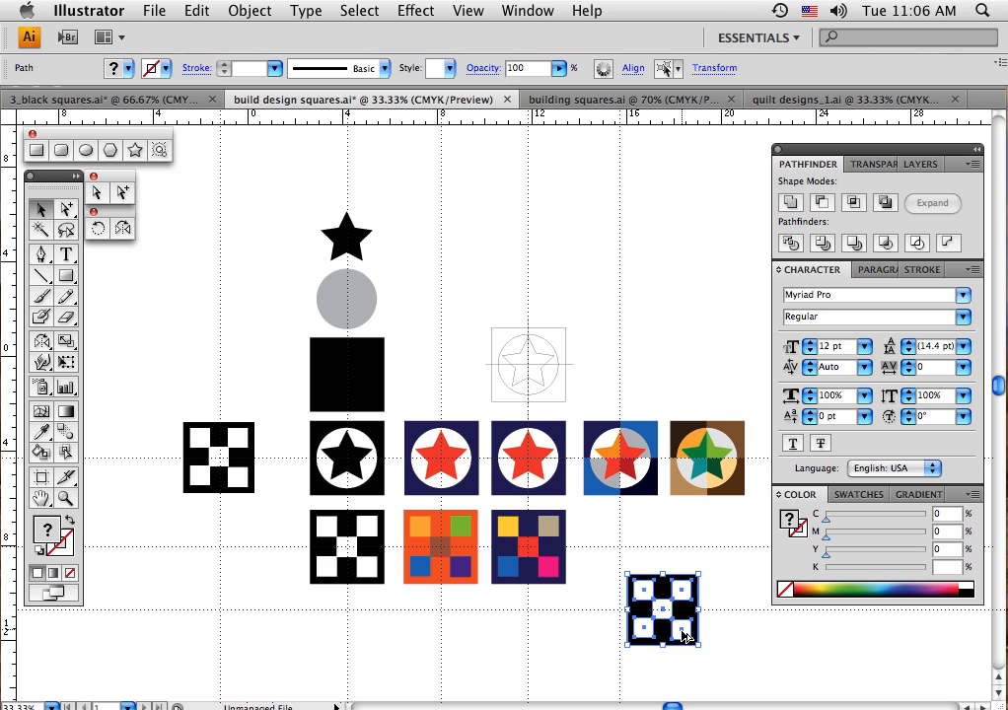
click(572, 639)
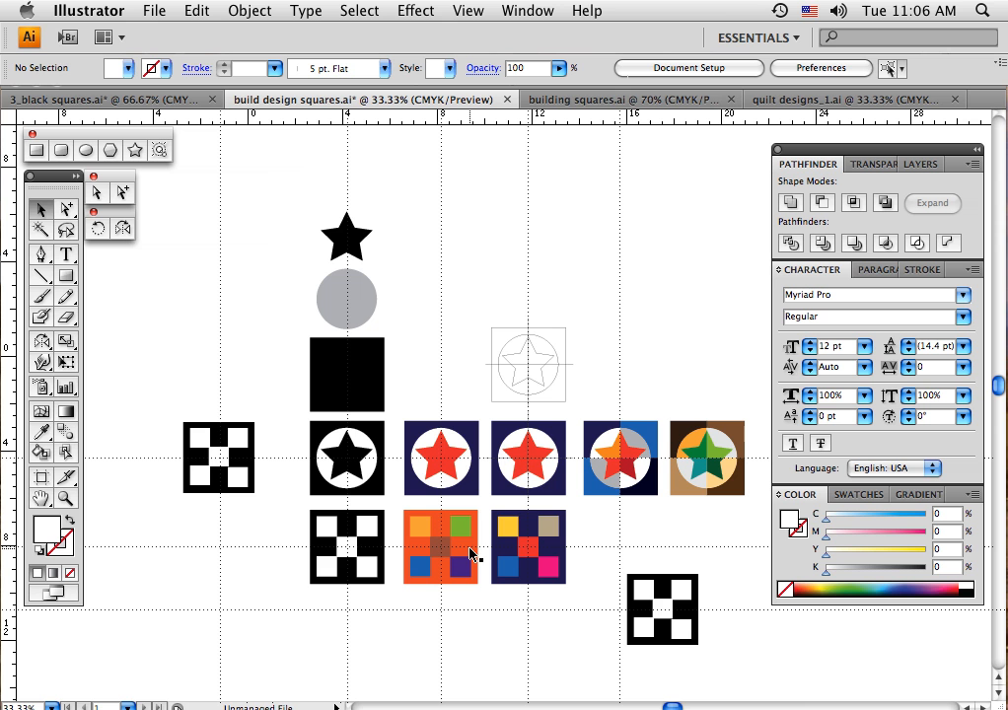
Using the Eyedropper, recolour the new checkered copy's large square orange-red and its upper-left small square light orange, sampling the first coloured checkered block
click(666, 580)
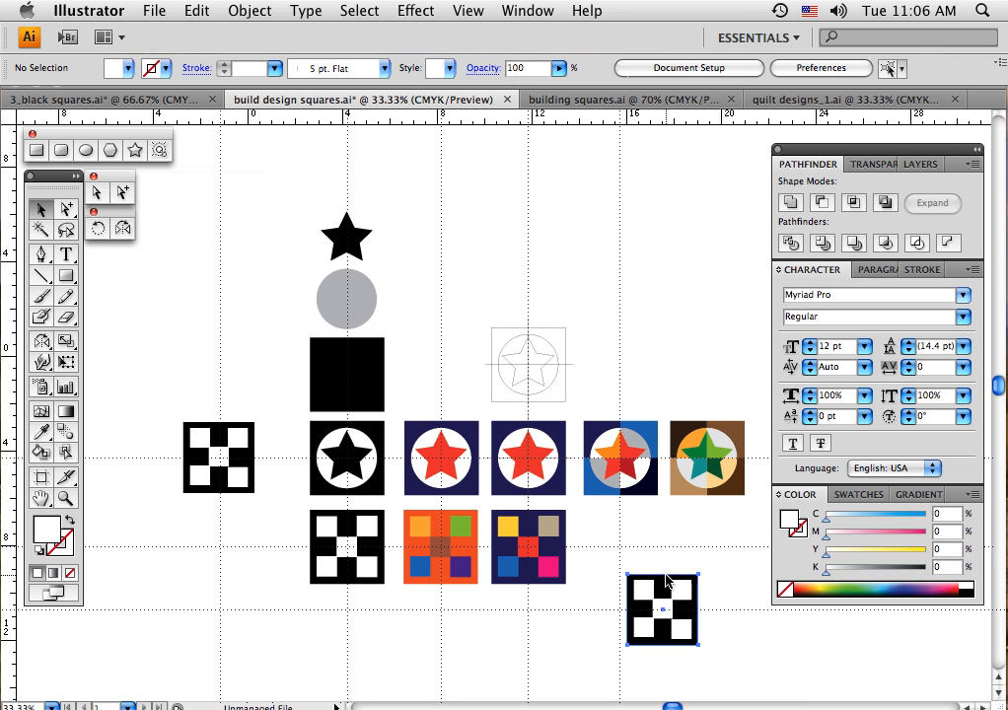
click(43, 438)
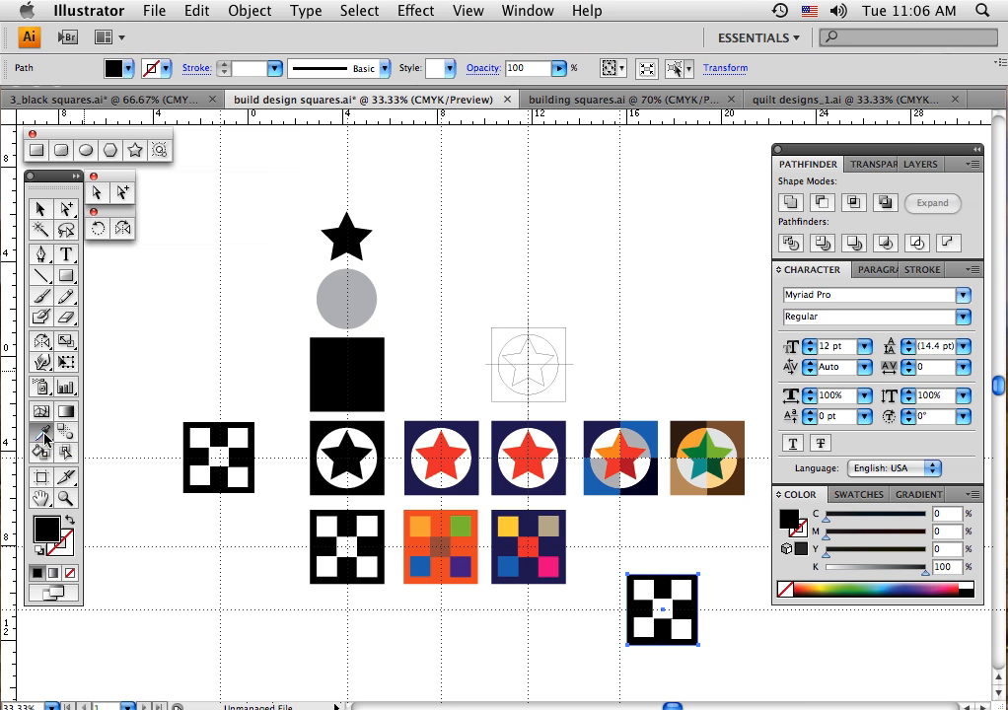
click(442, 517)
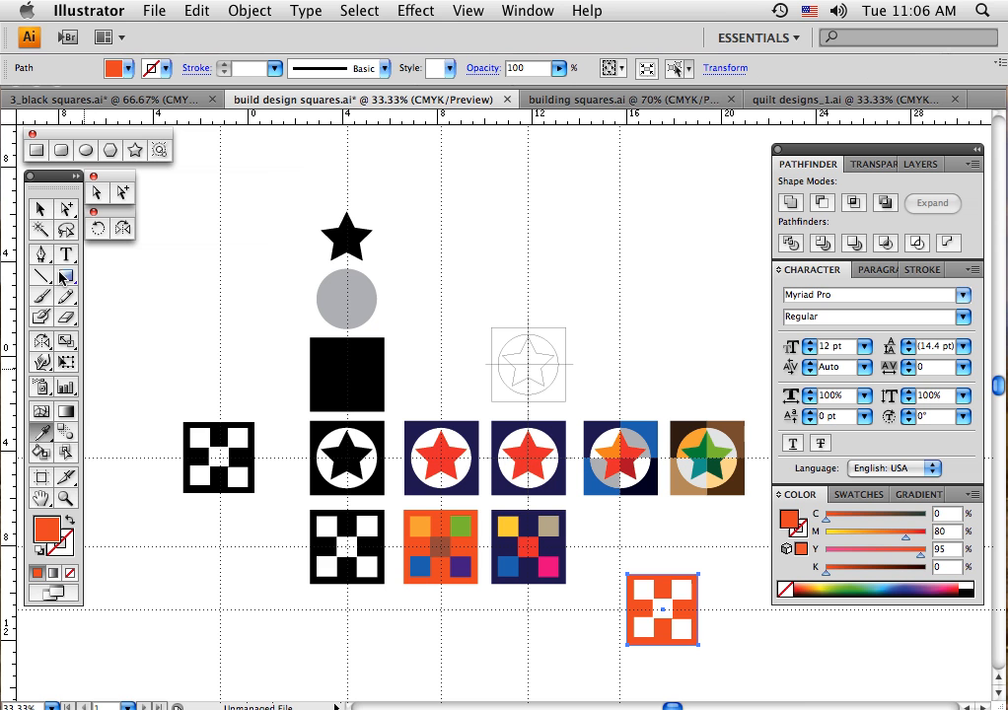
click(40, 209)
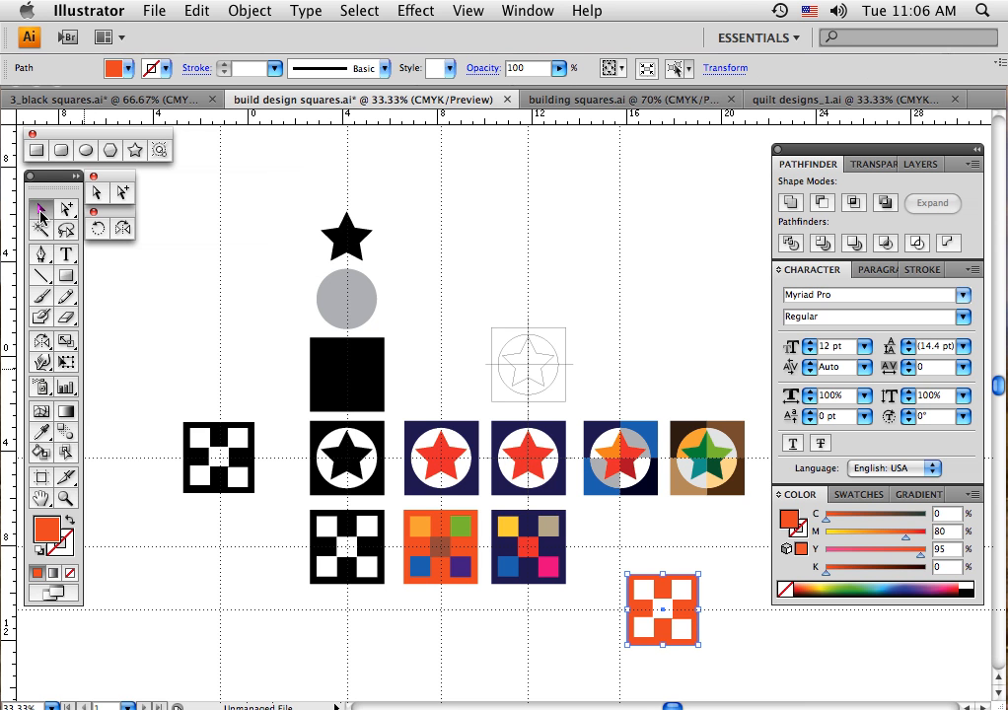
click(643, 593)
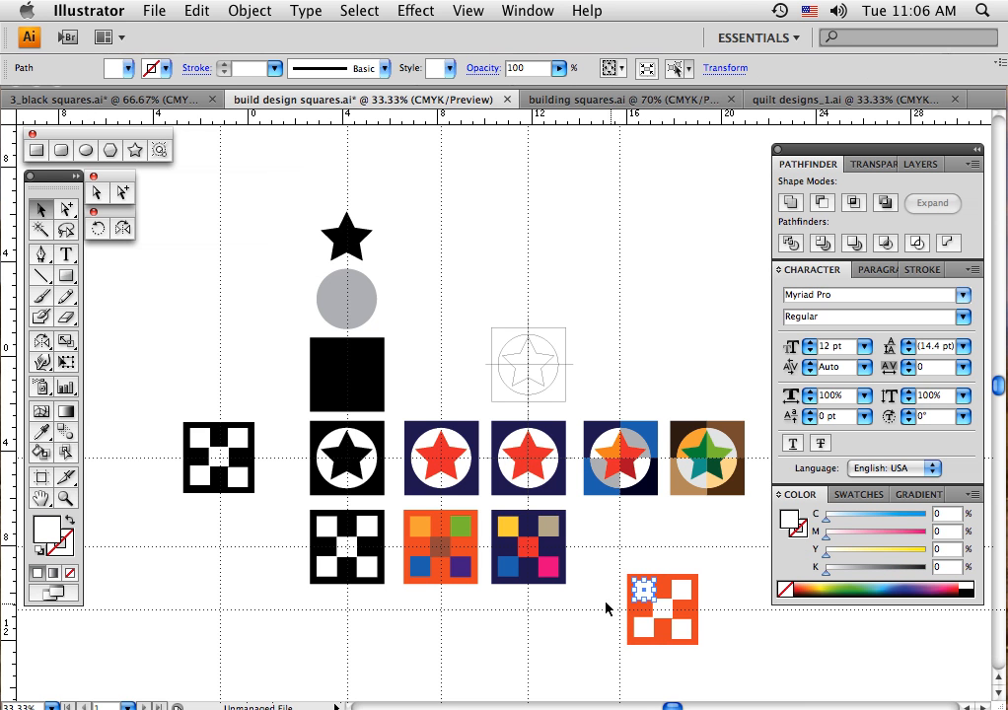
click(41, 433)
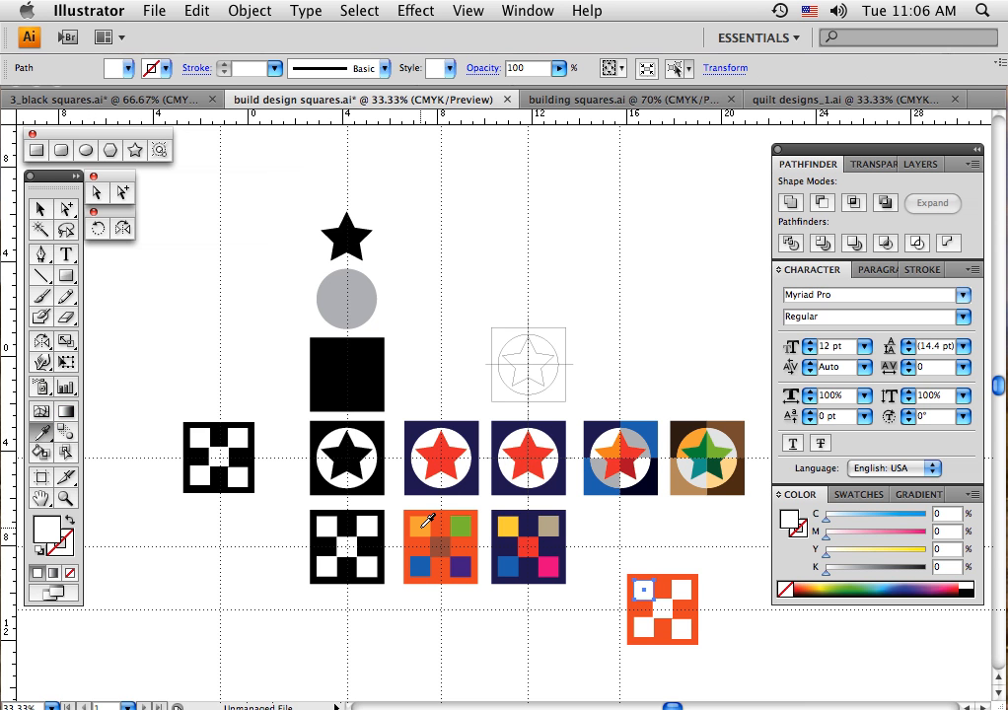
click(422, 525)
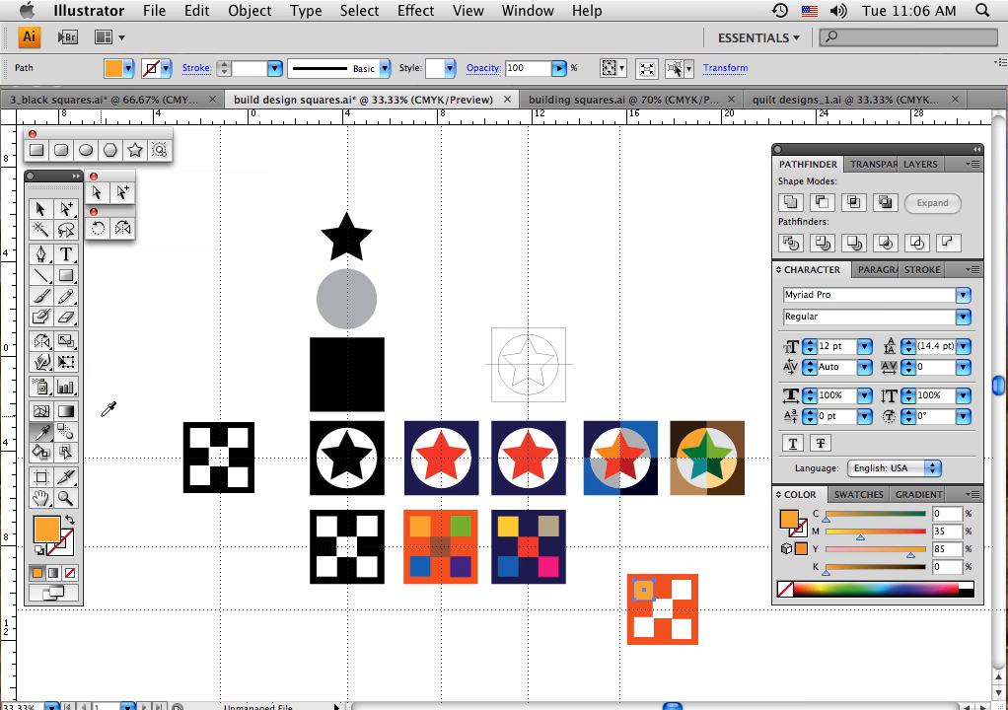
Recolour the copy's upper-right small square green and its centre square brown, sampling the matching squares of the orange-red sample block
click(41, 209)
click(458, 523)
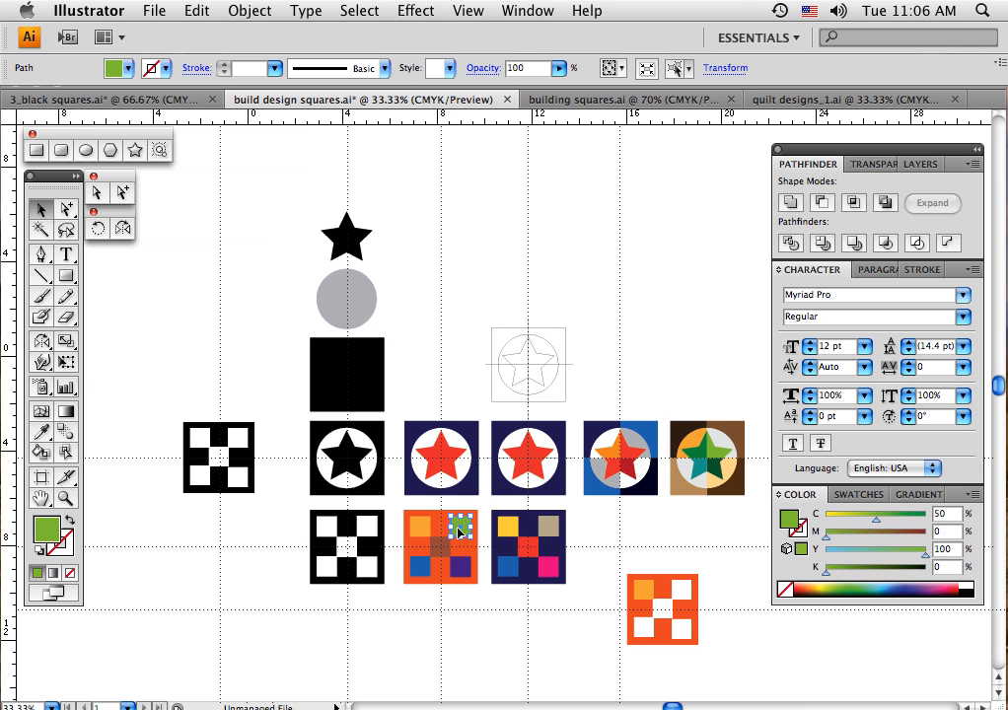
click(682, 593)
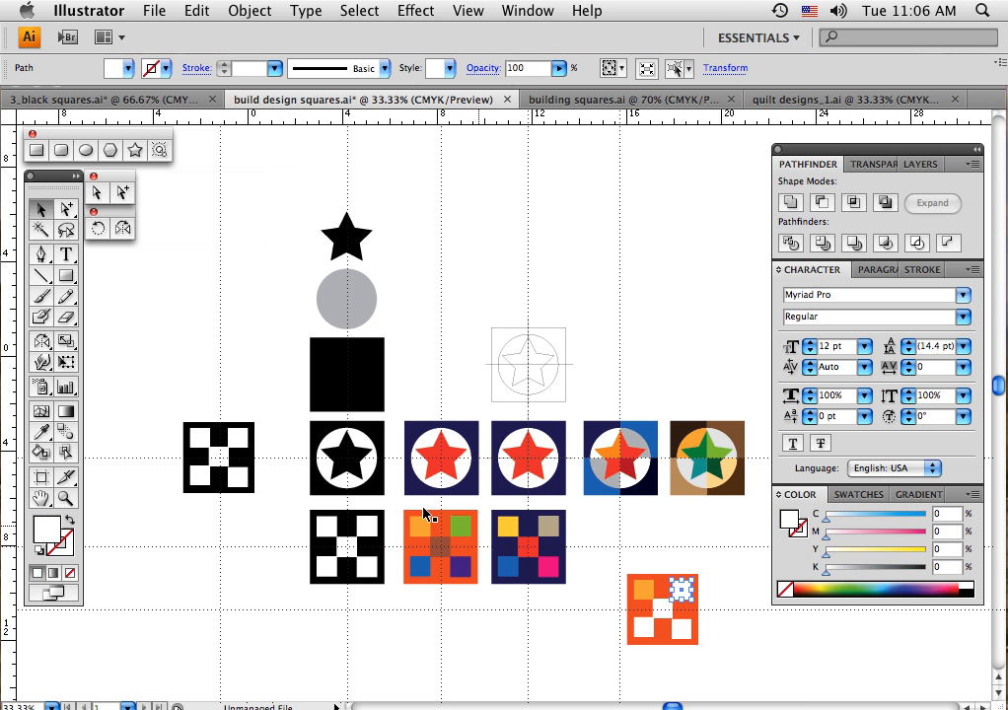
click(41, 432)
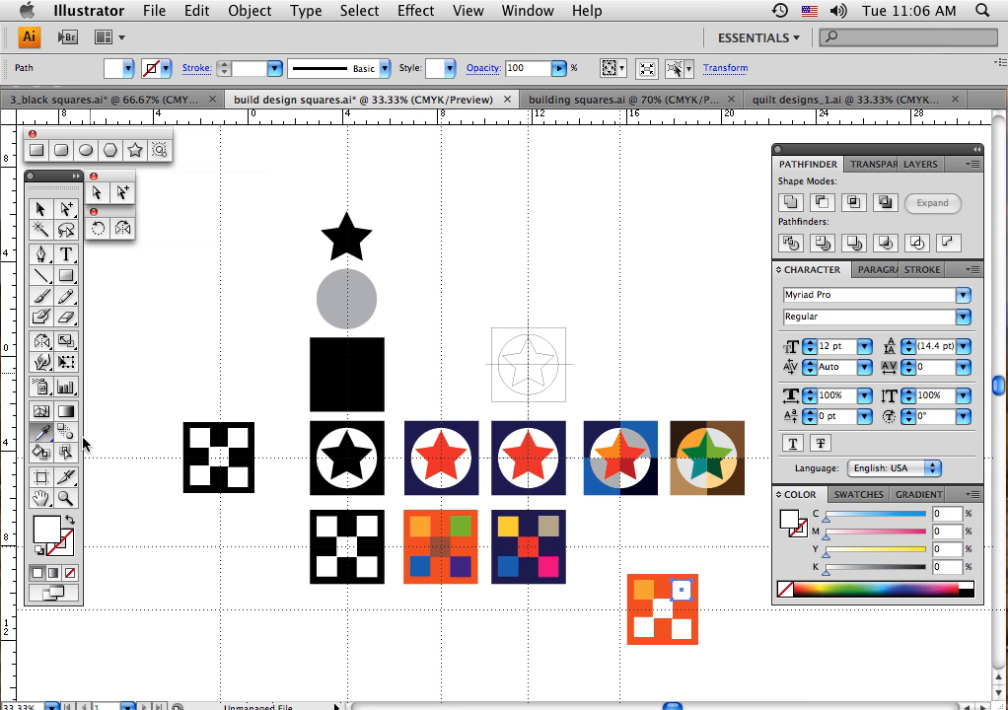
click(458, 526)
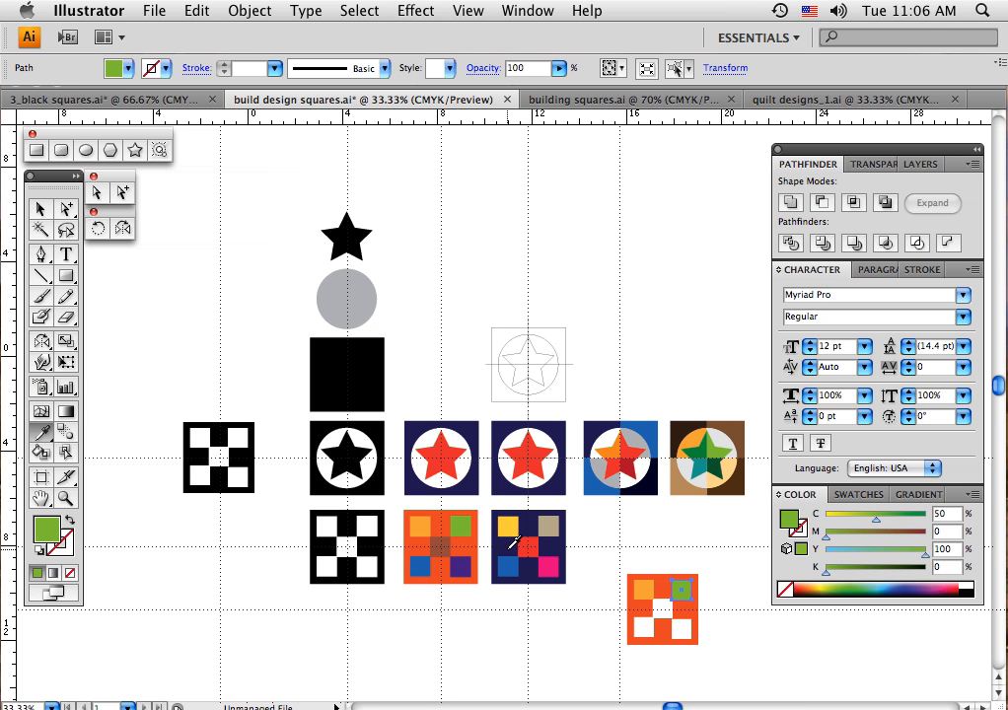
click(41, 209)
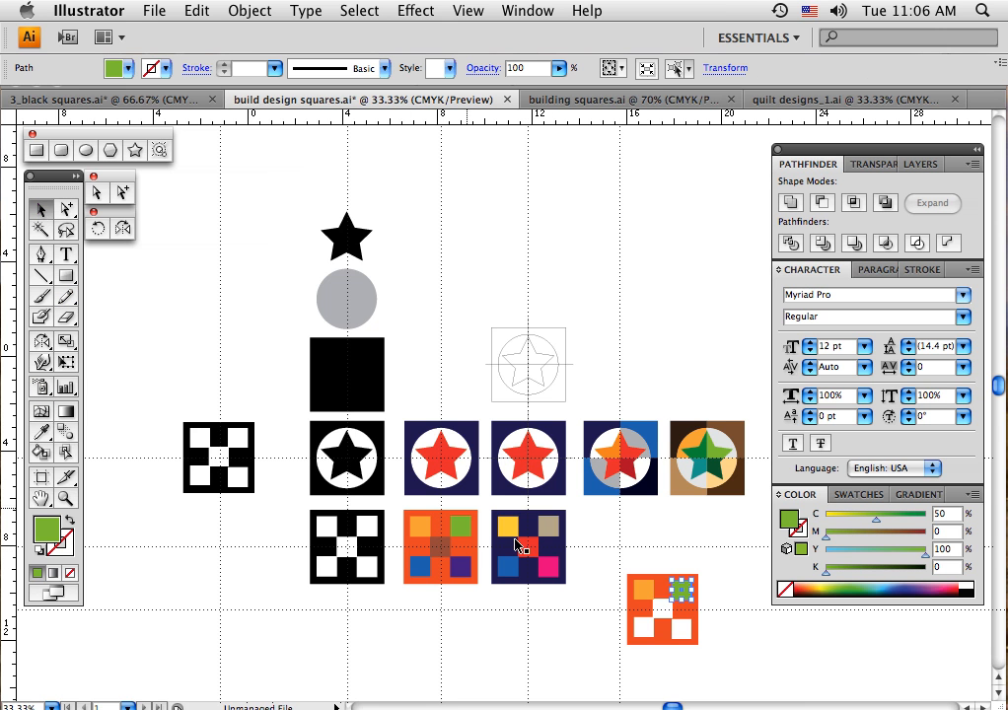
click(658, 607)
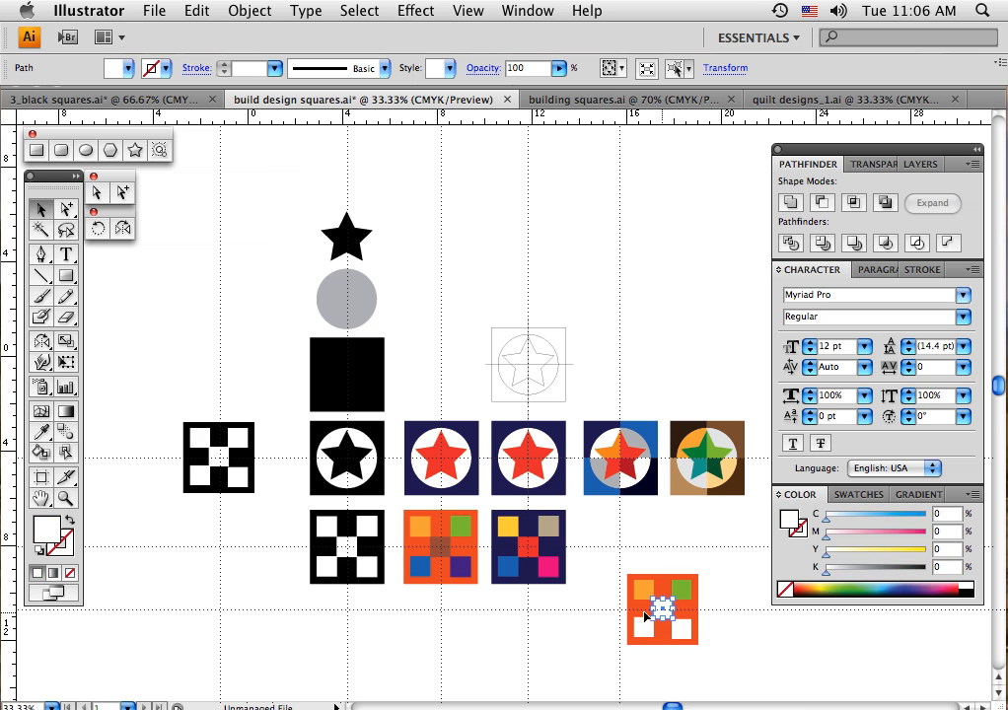
click(40, 431)
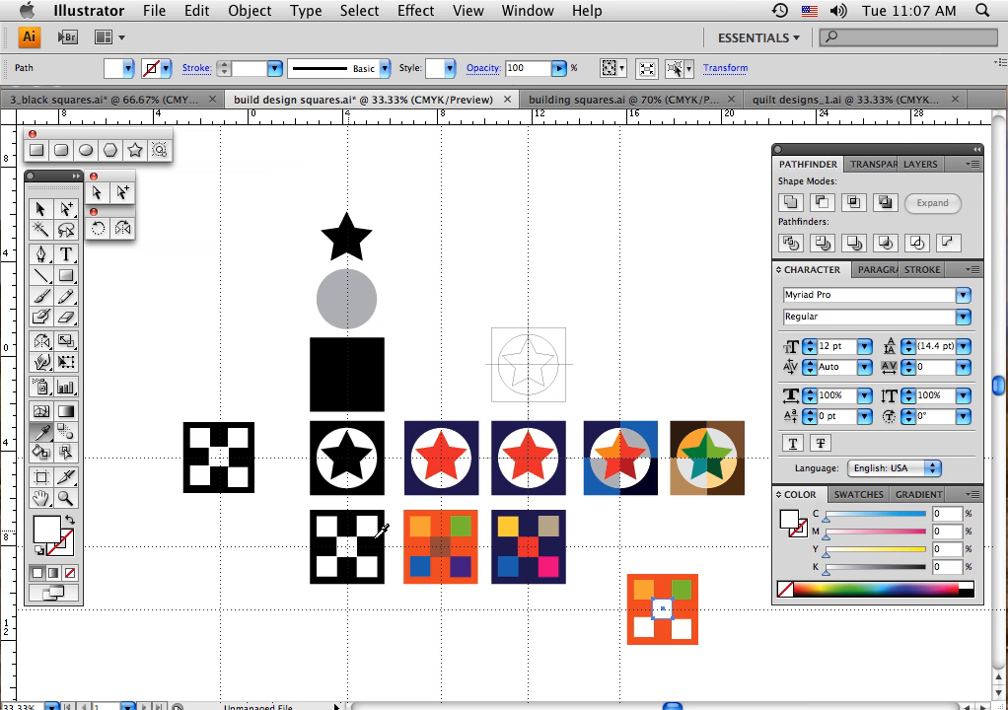
click(446, 547)
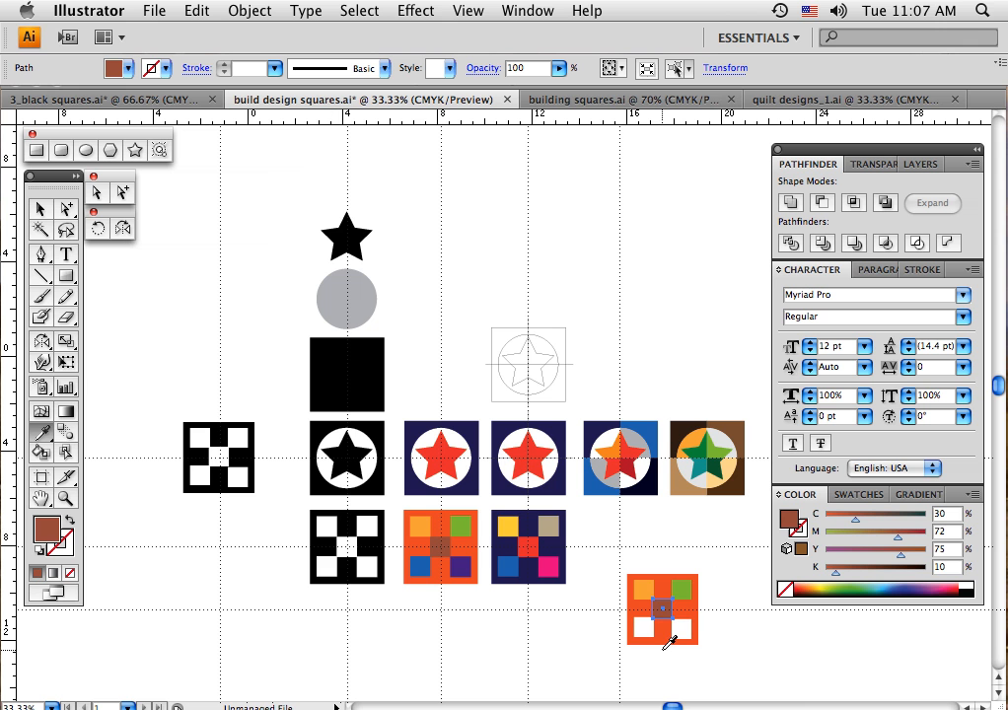
Recolour the copy's lower-left small square blue and its lower-right one purple, sampling the matching squares of the orange-red sample block
click(40, 209)
click(639, 635)
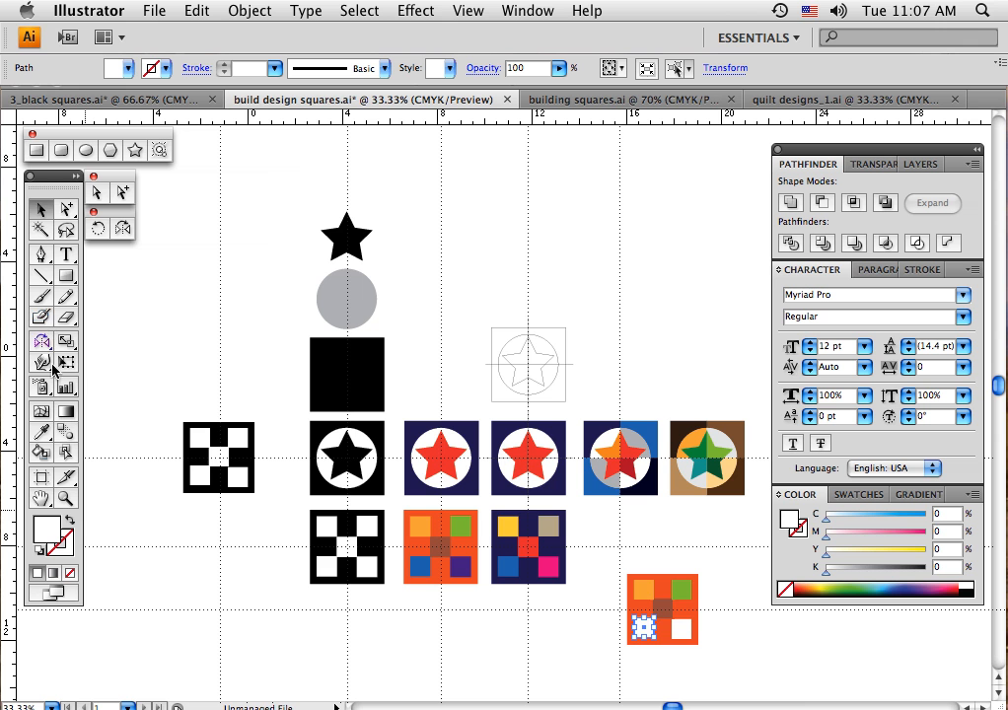
key(i)
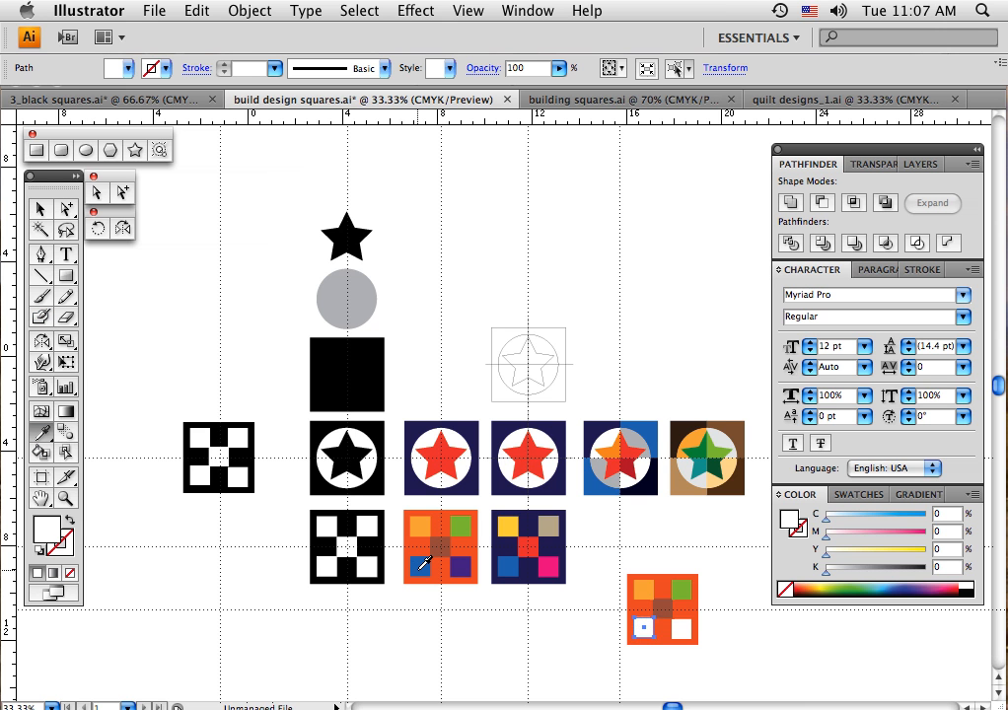
click(422, 566)
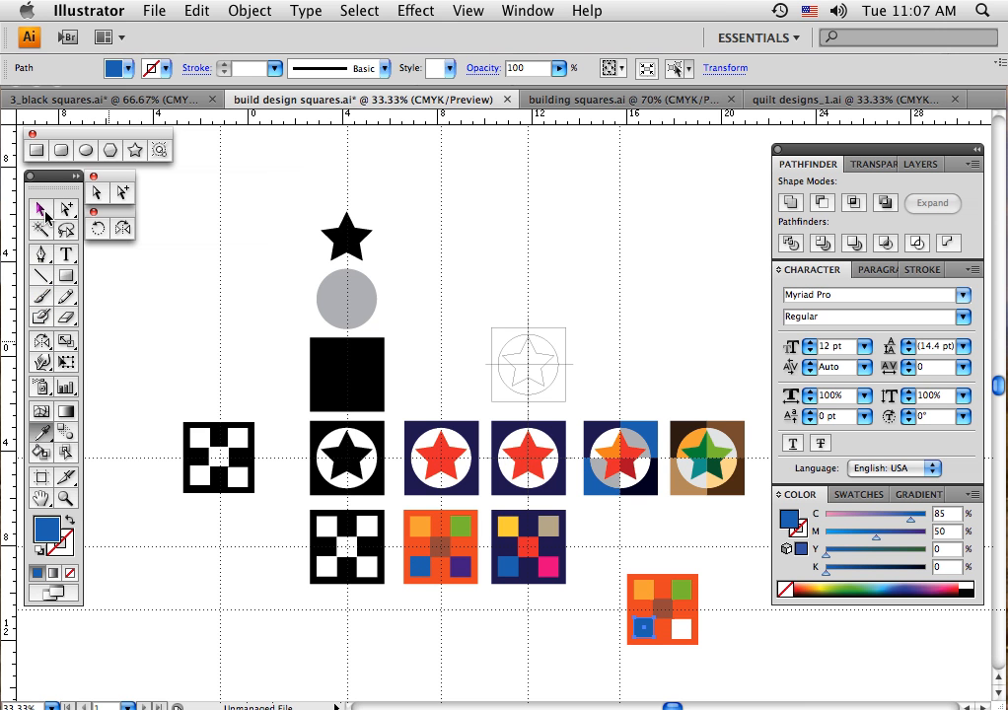
click(42, 210)
click(679, 629)
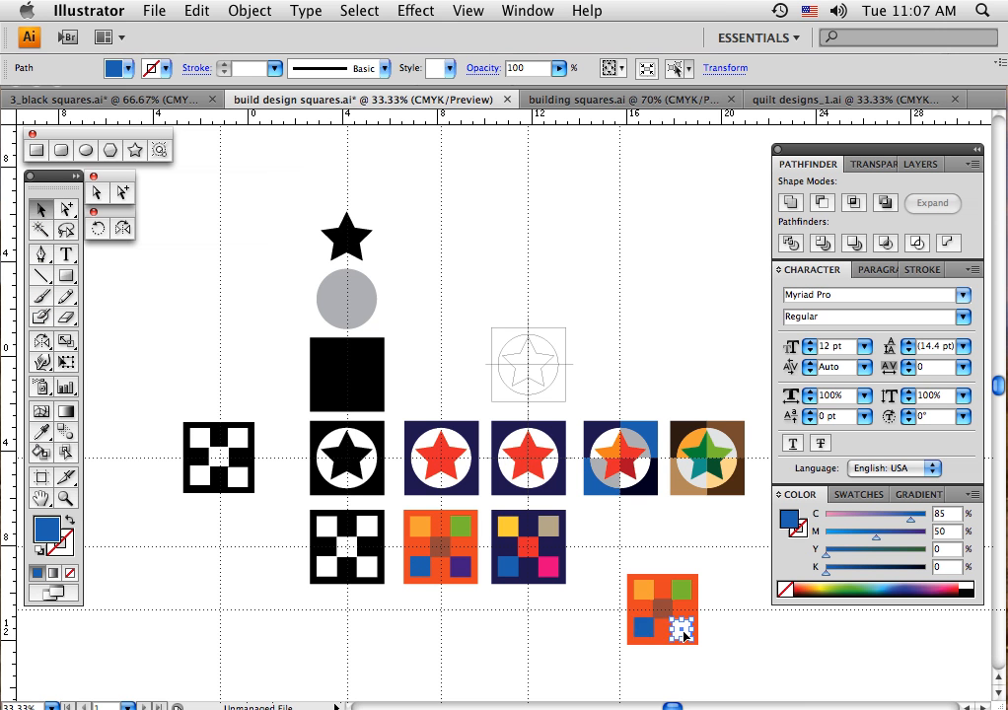
click(43, 432)
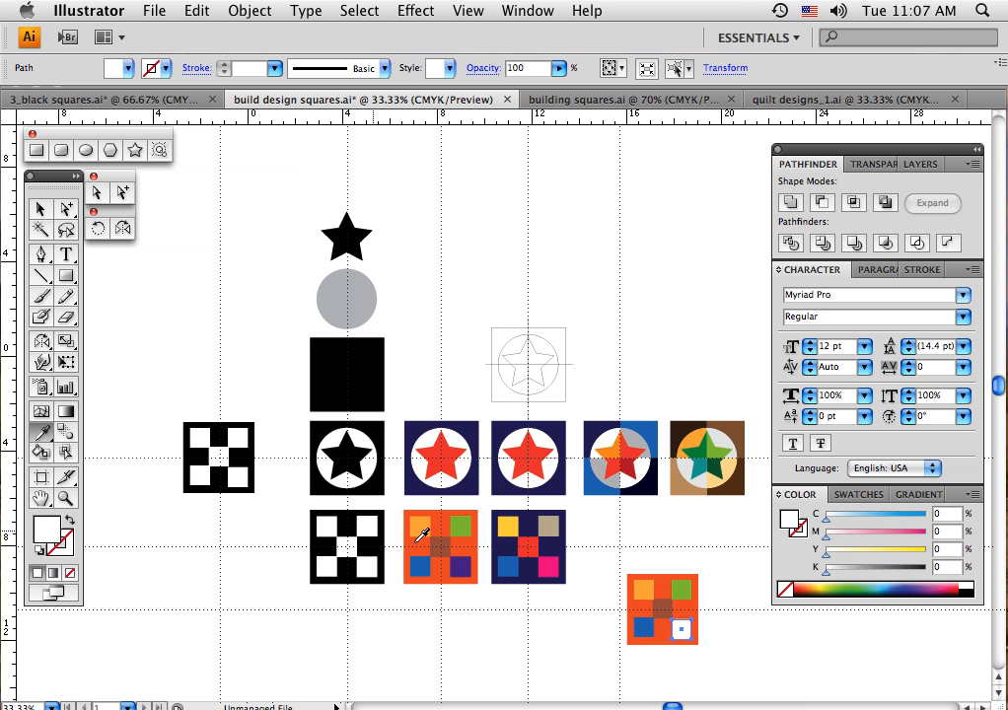
click(461, 564)
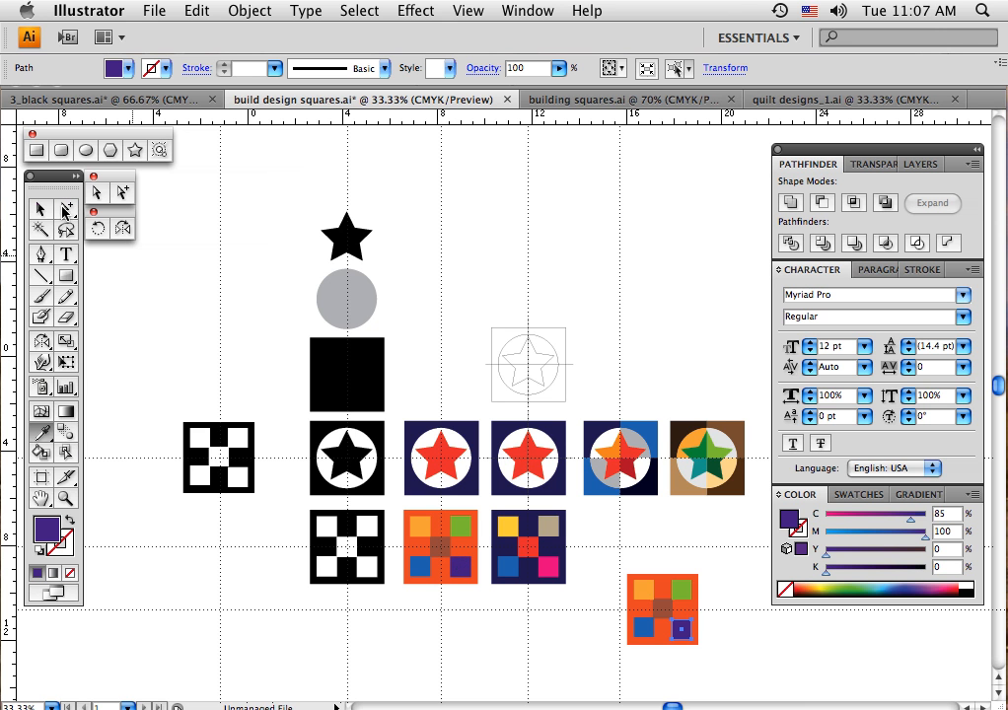
click(40, 209)
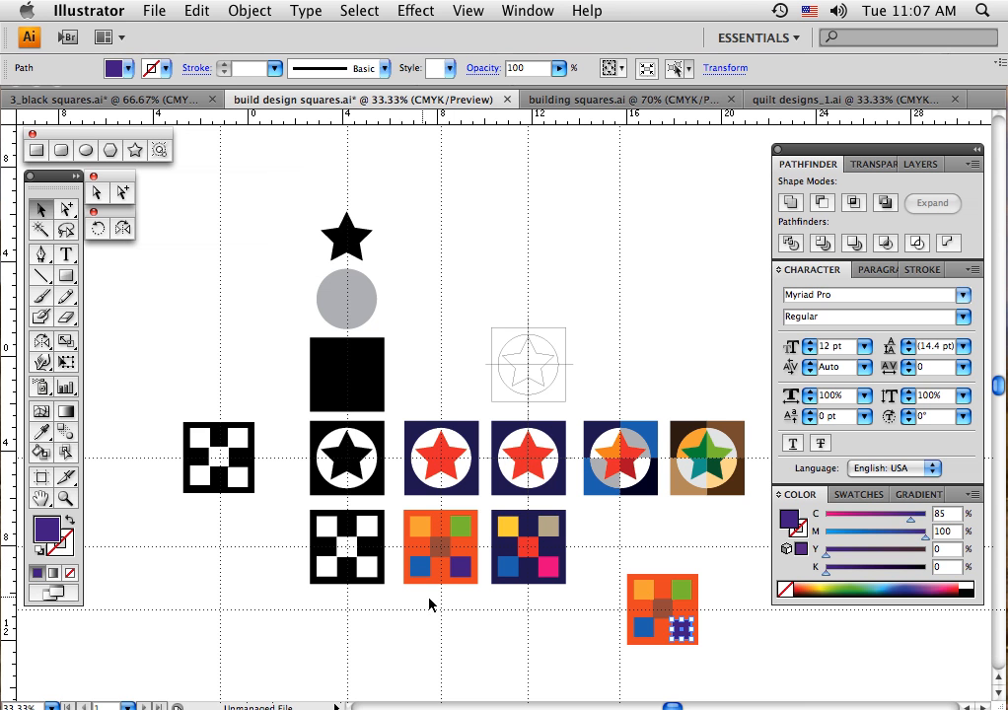
click(719, 675)
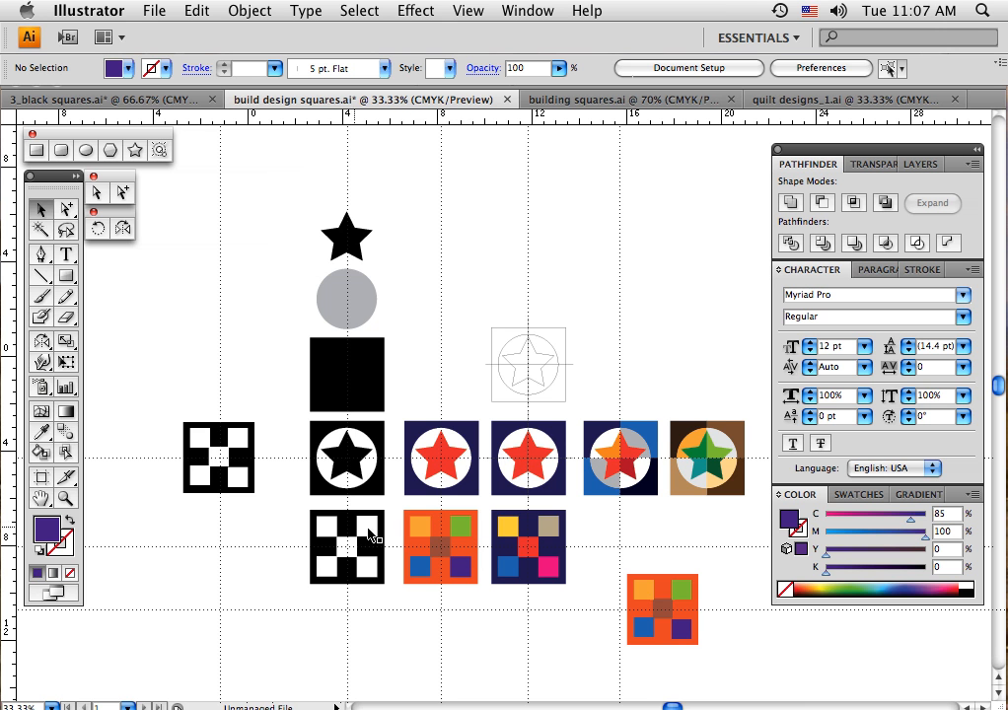
Duplicate the sample black-and-white checkered block below the row, and delete both that duplicate and the recoloured copy
drag(306, 527, 550, 664)
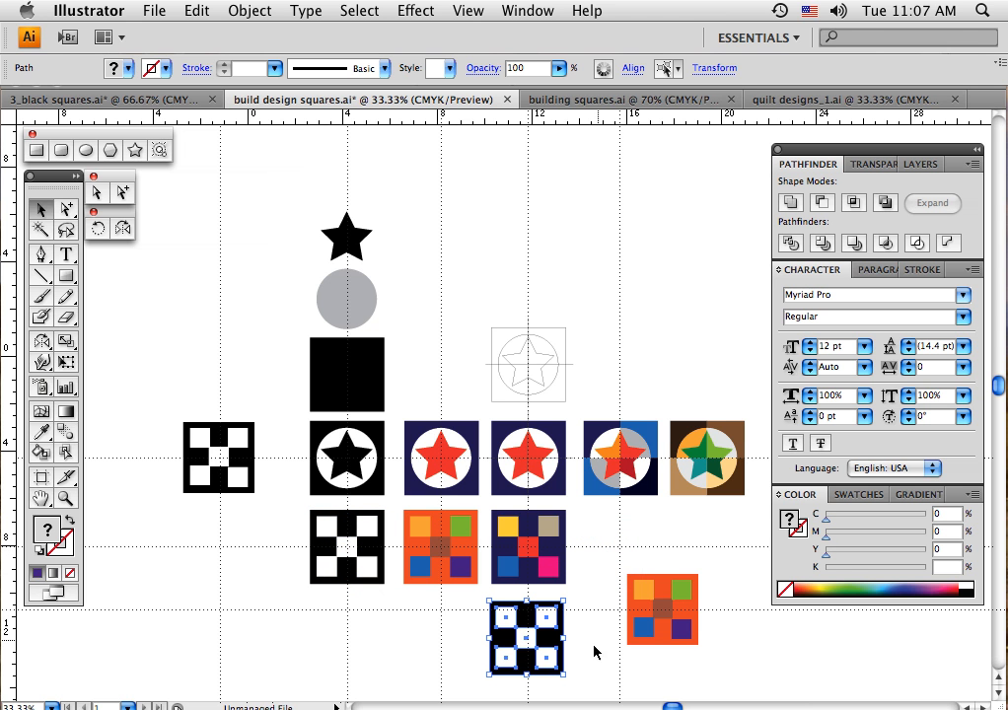
key(Delete)
drag(598, 558, 718, 673)
key(Delete)
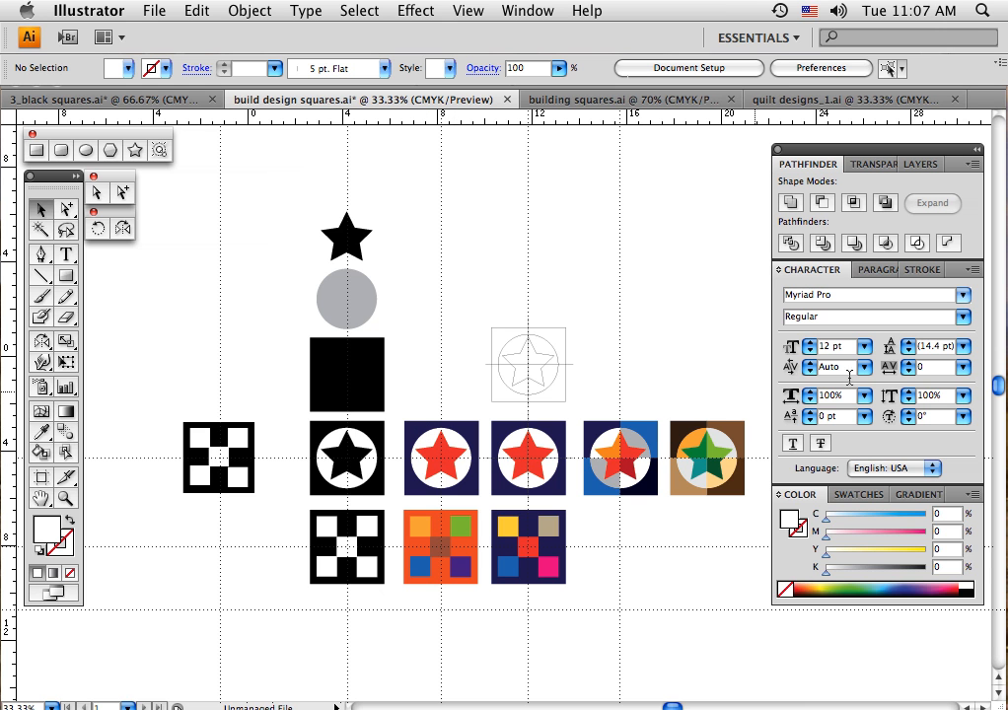
Duplicate the first navy block with the white circle and red star into the space above the outlined star block
click(850, 494)
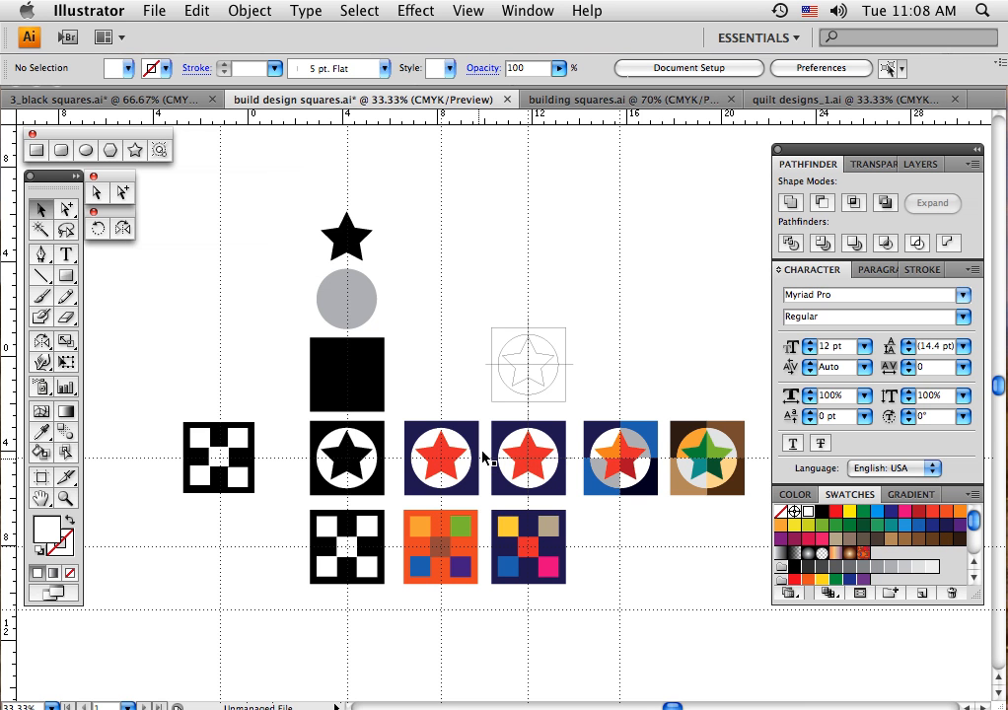
drag(400, 422, 483, 499)
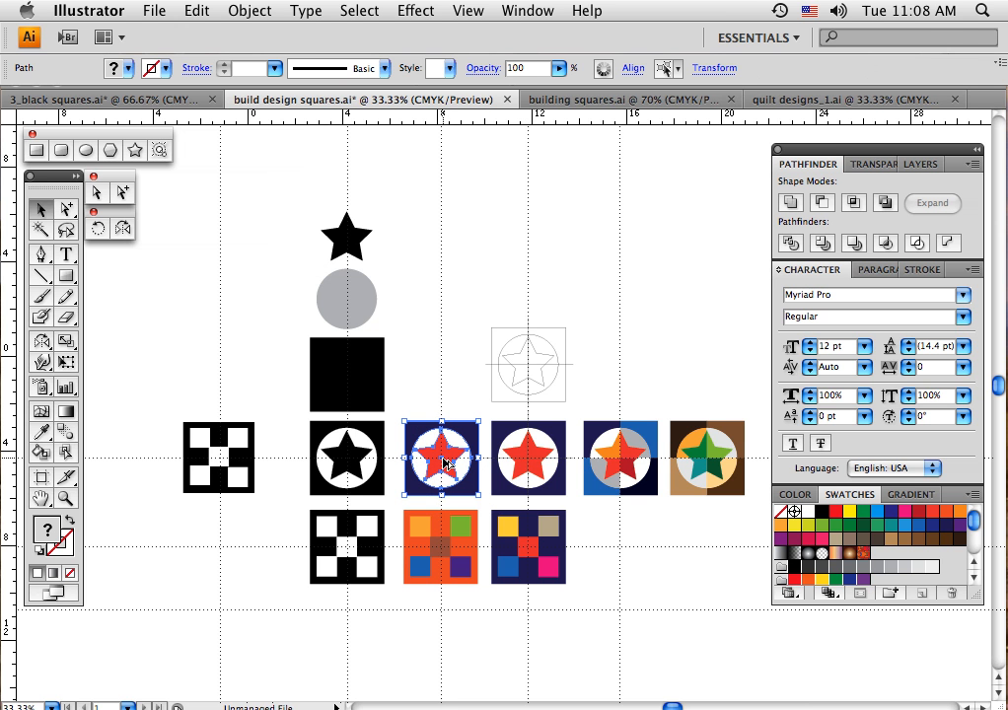
drag(444, 464, 531, 247)
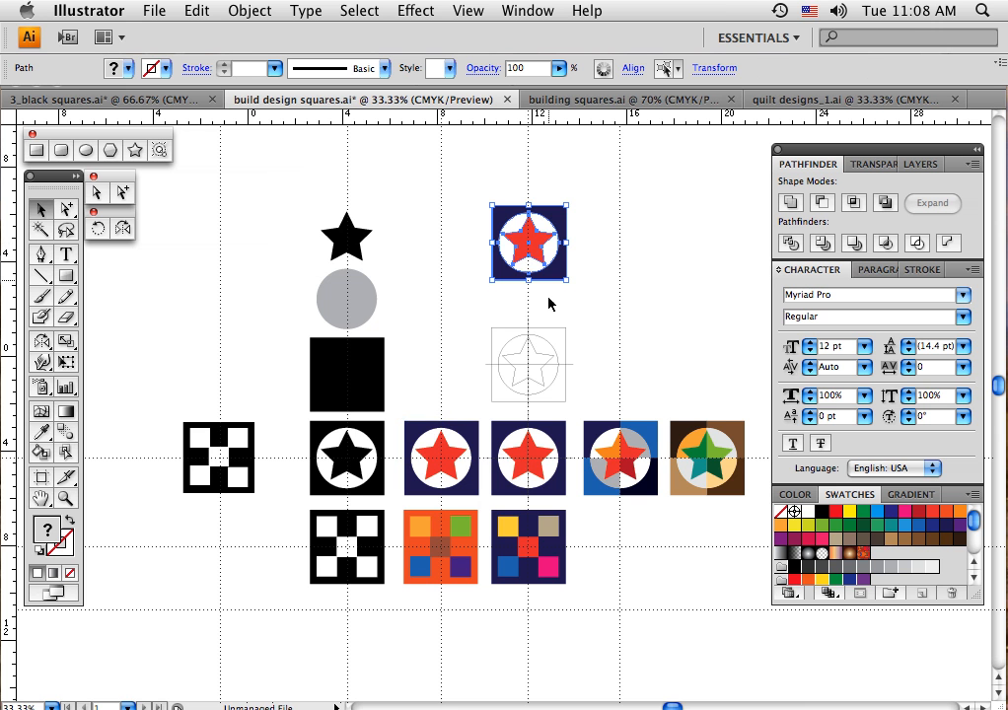
click(582, 296)
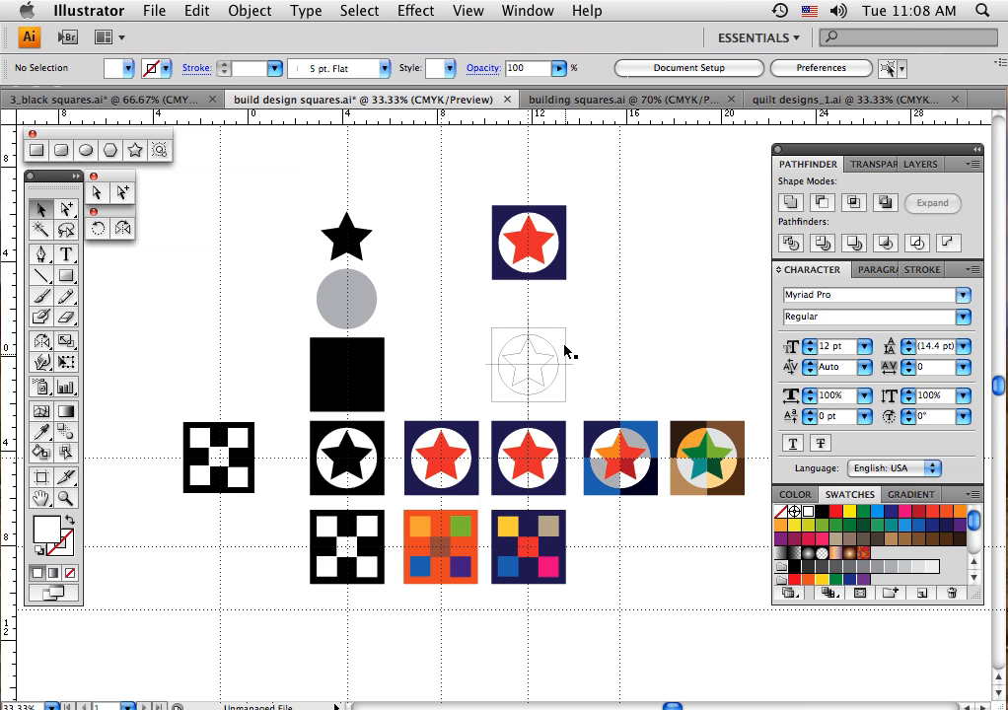
With nothing selected, set the stroke to none so that new paths have neither fill nor stroke
drag(490, 320, 580, 409)
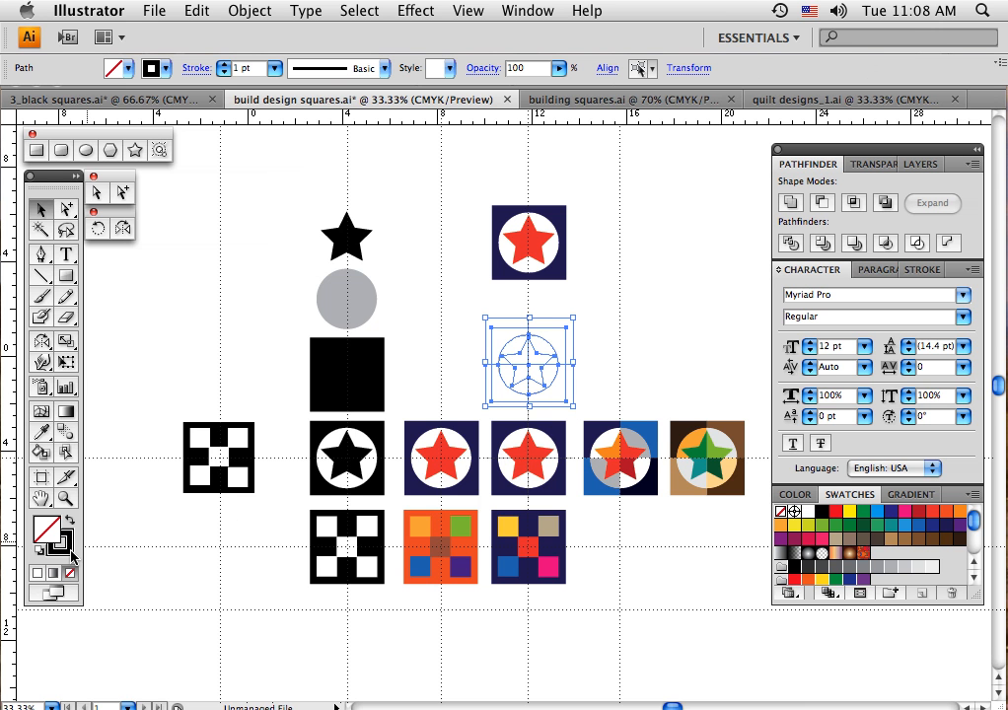
click(597, 378)
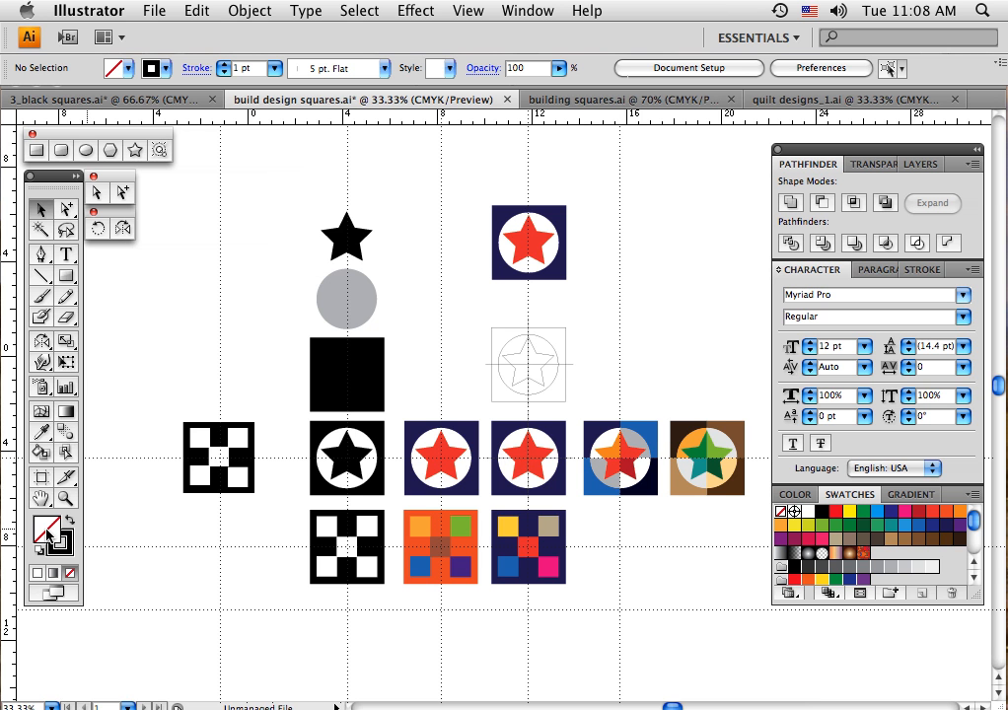
click(60, 542)
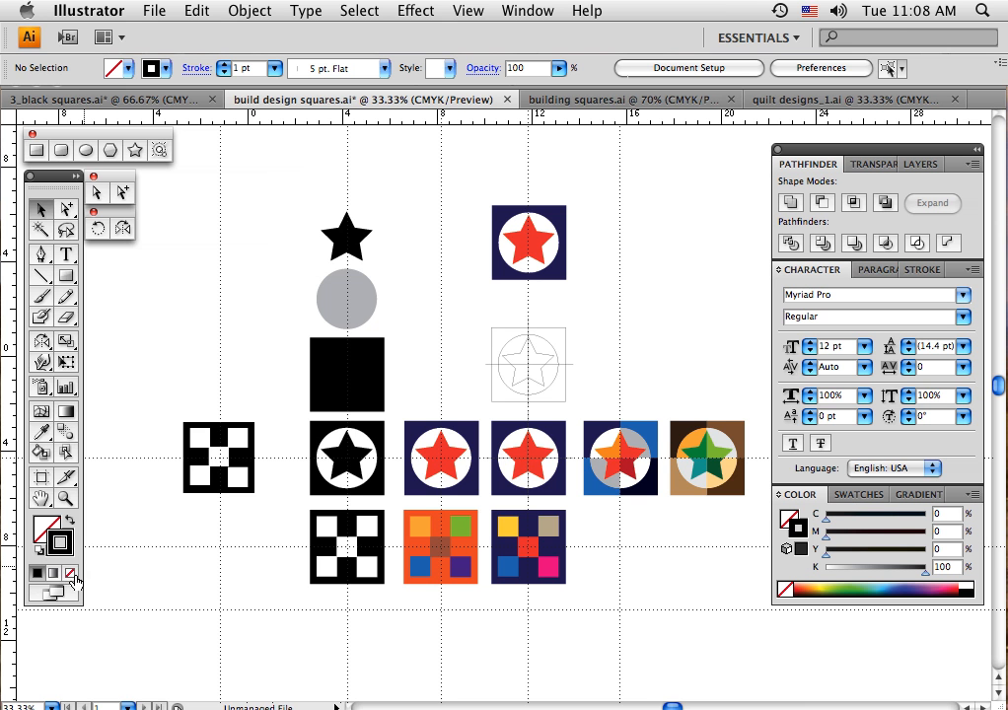
click(70, 574)
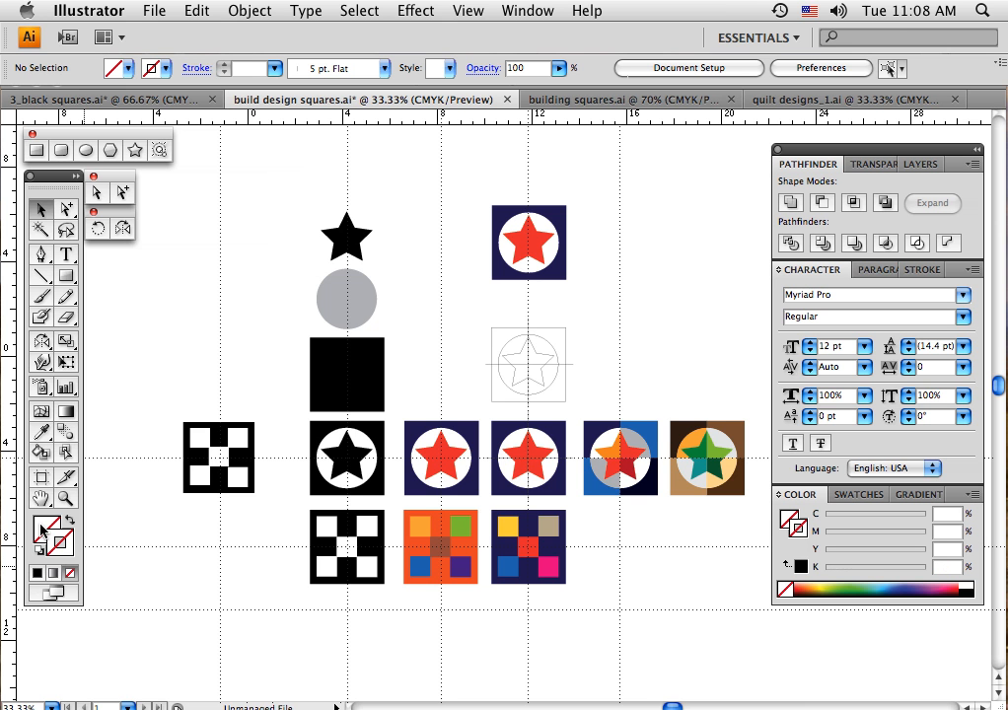
click(42, 531)
Draw a vertical straight path with the Pen tool through the centre of the upper navy star block, extending beyond both edges
click(40, 256)
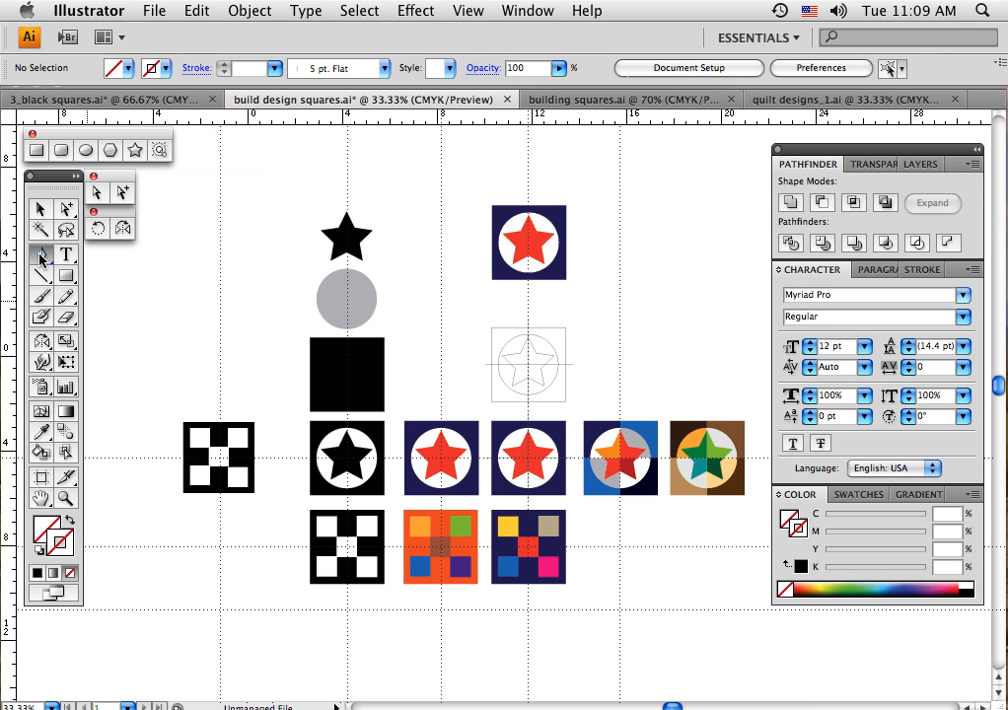
click(528, 184)
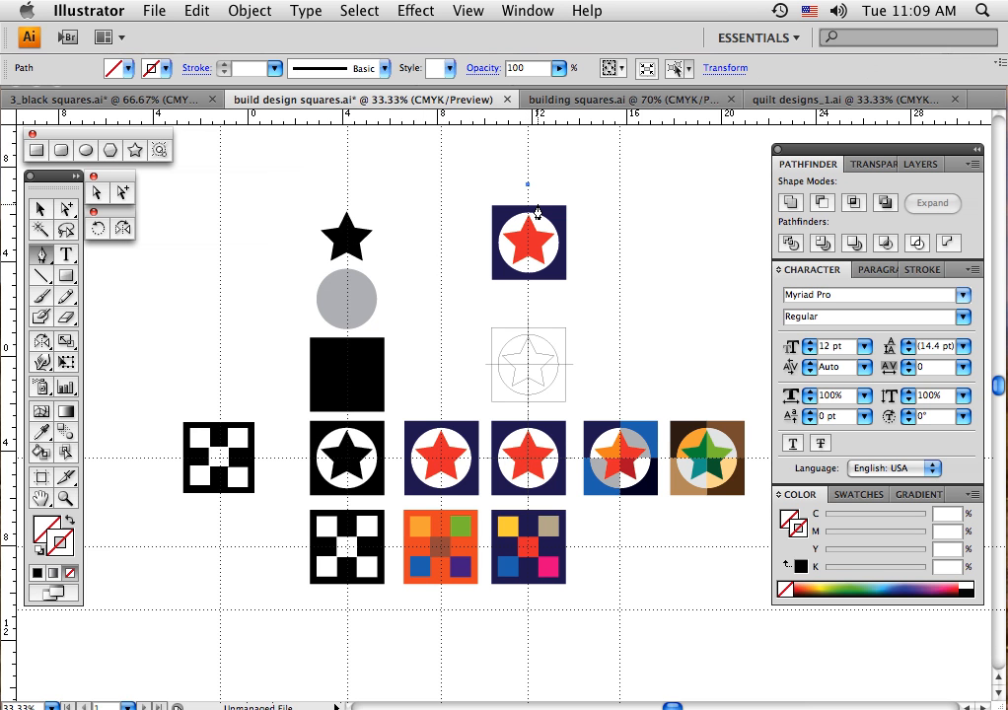
click(528, 296)
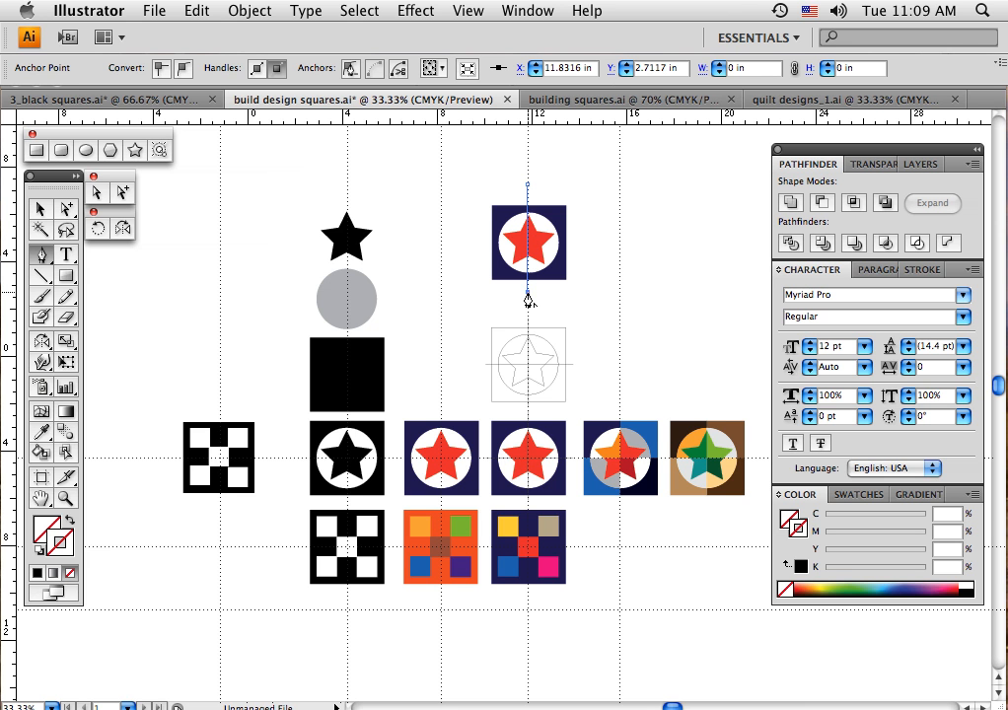
click(40, 211)
click(422, 196)
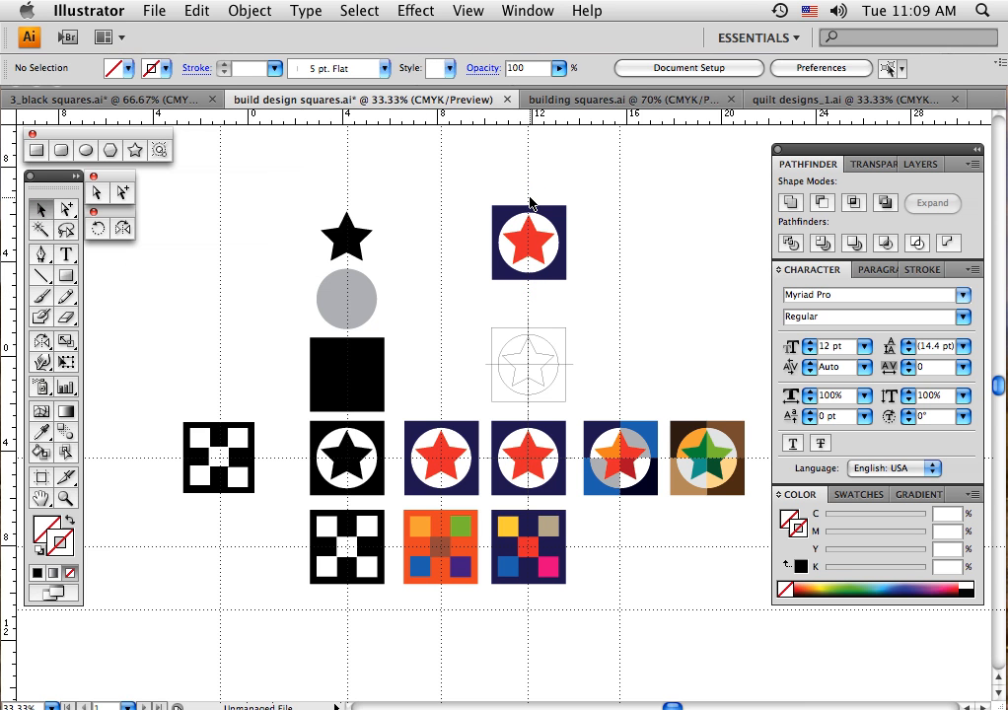
drag(551, 195, 551, 195)
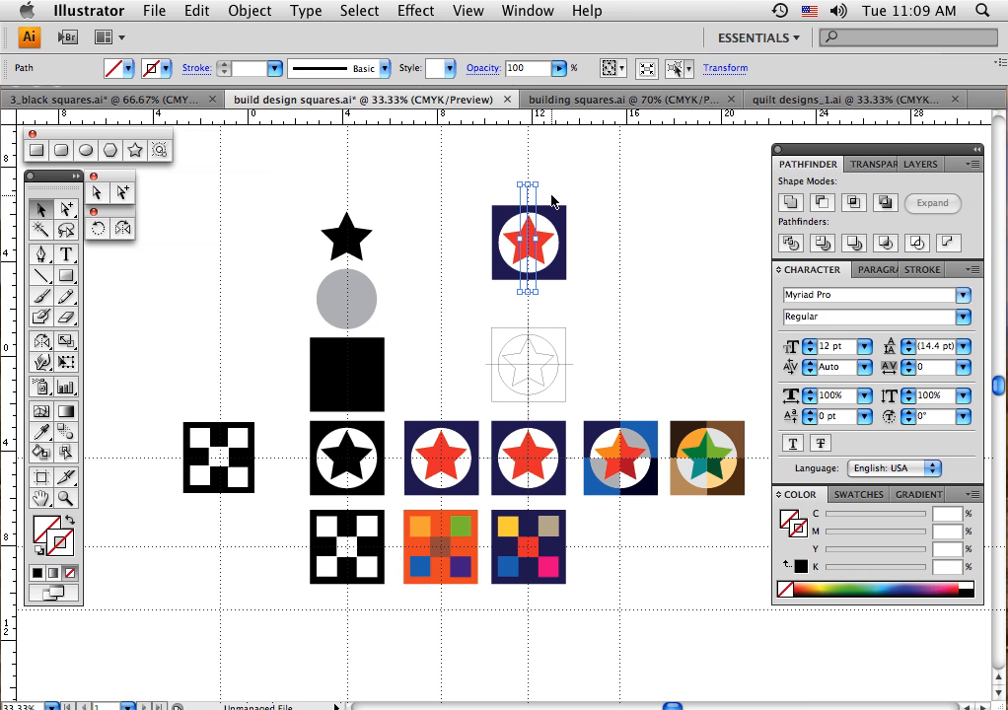
click(470, 180)
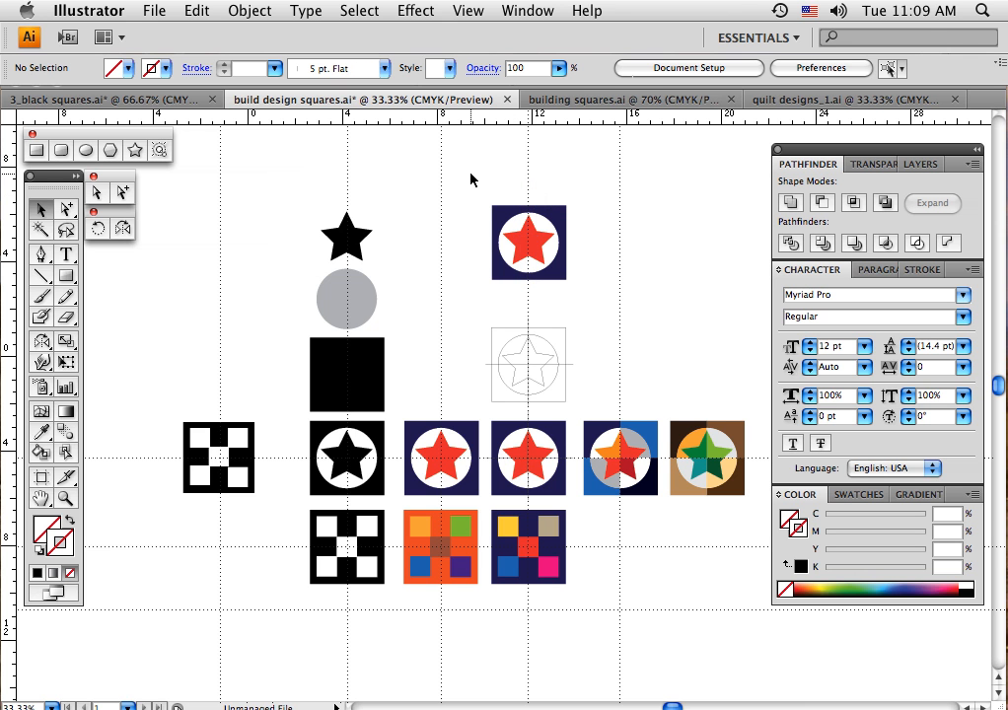
Draw a horizontal straight path with the Pen tool through the centre of the upper navy star block, extending beyond both sides
click(42, 259)
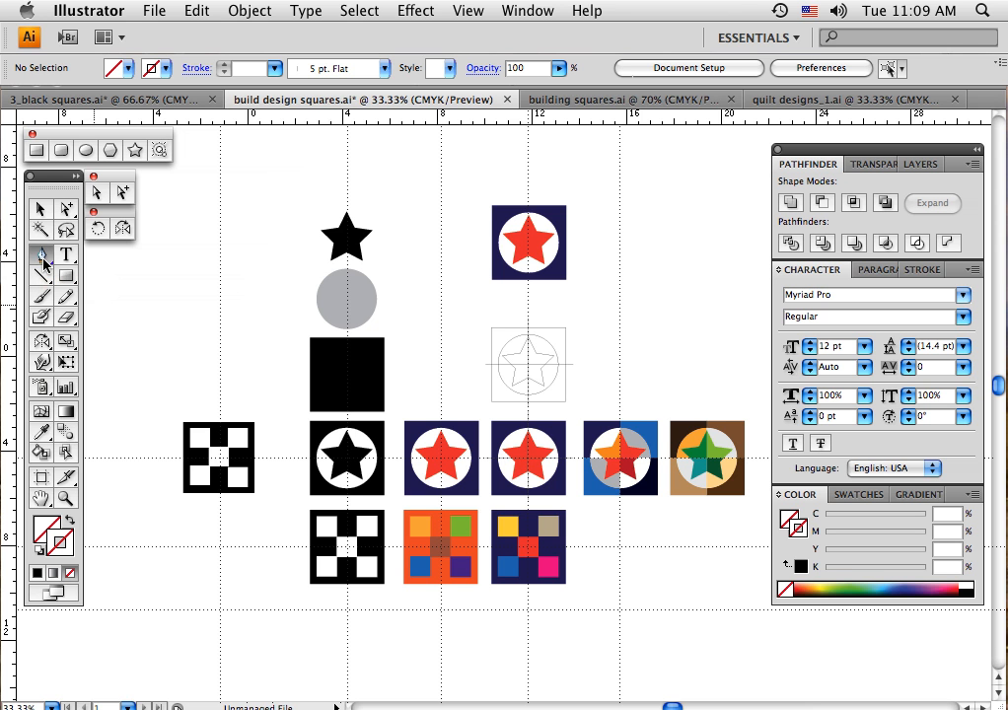
click(479, 244)
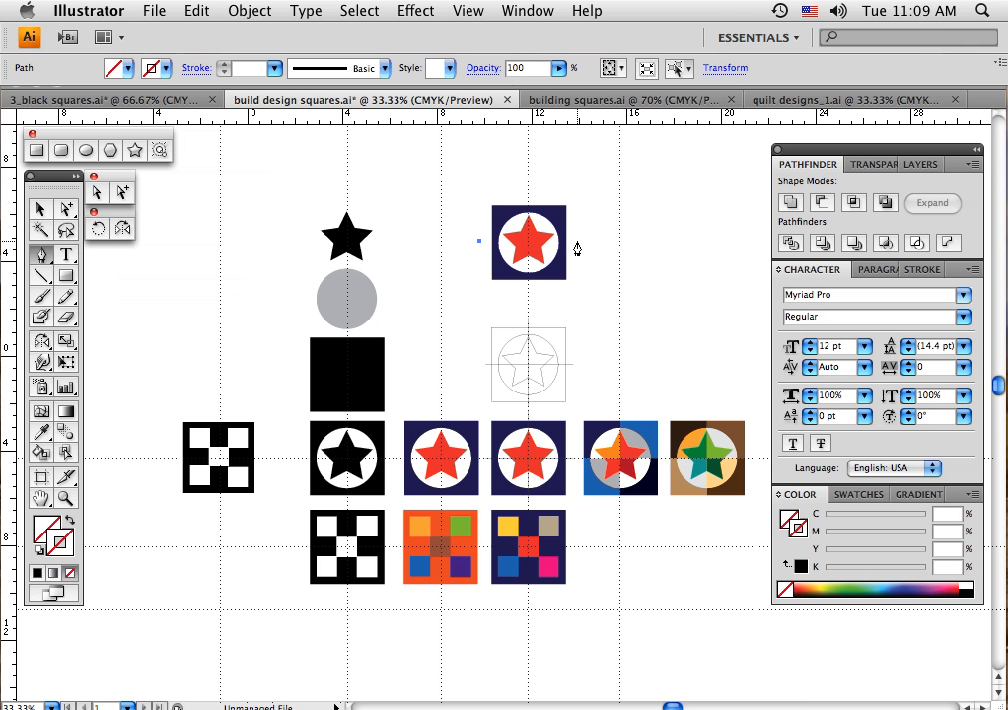
click(577, 239)
click(42, 207)
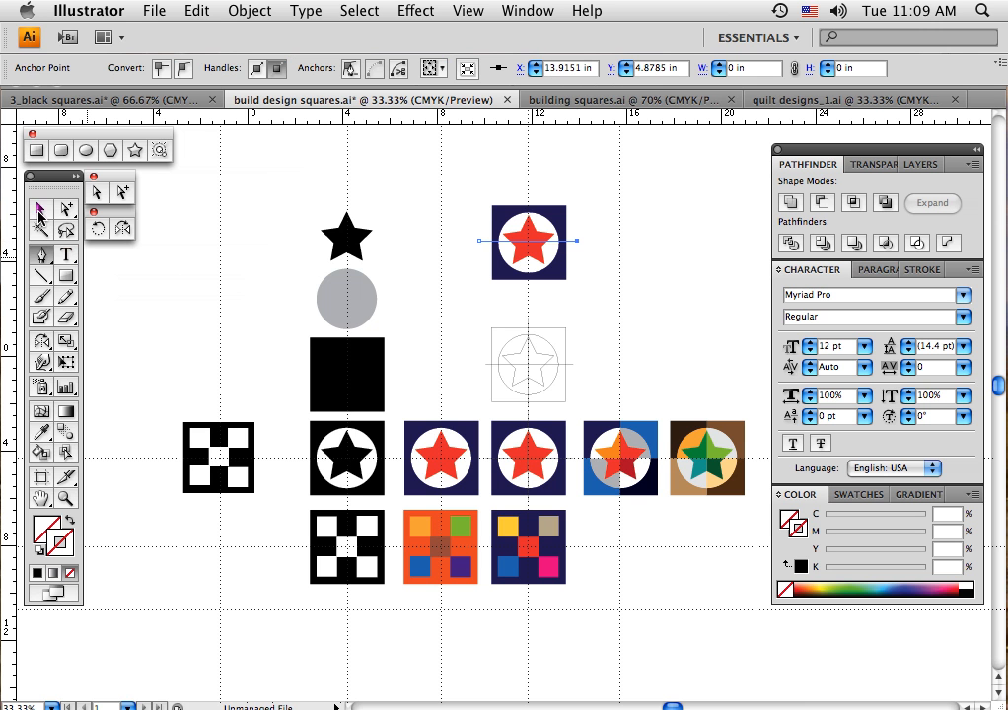
click(457, 245)
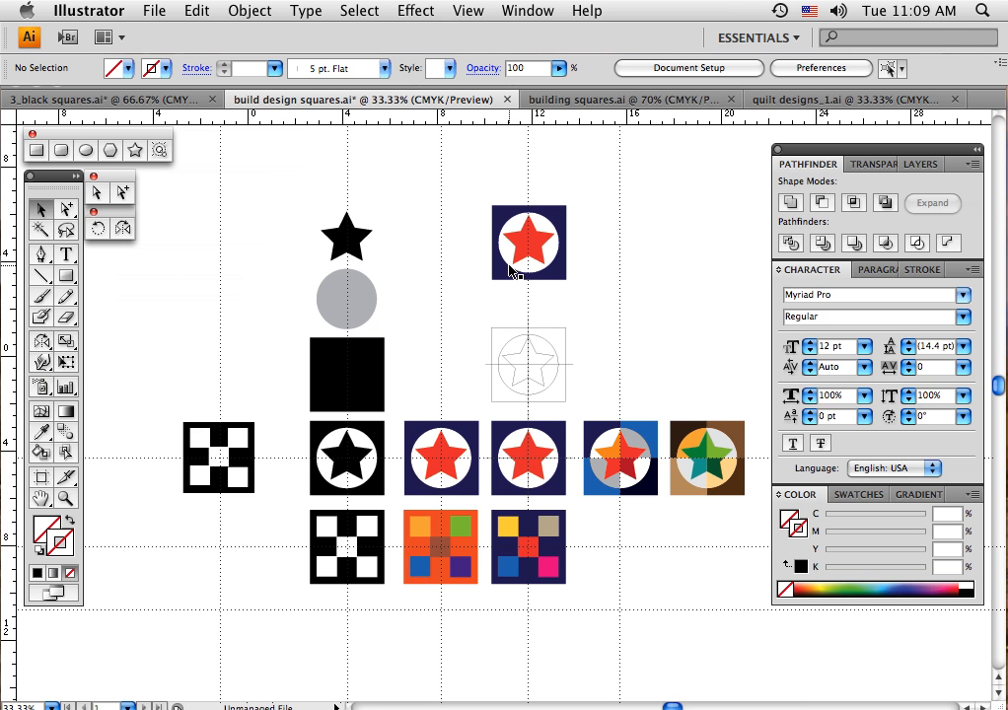
Select the upper navy star block together with its two crossing paths and split it with the Pathfinder Divide operation
drag(463, 183, 592, 298)
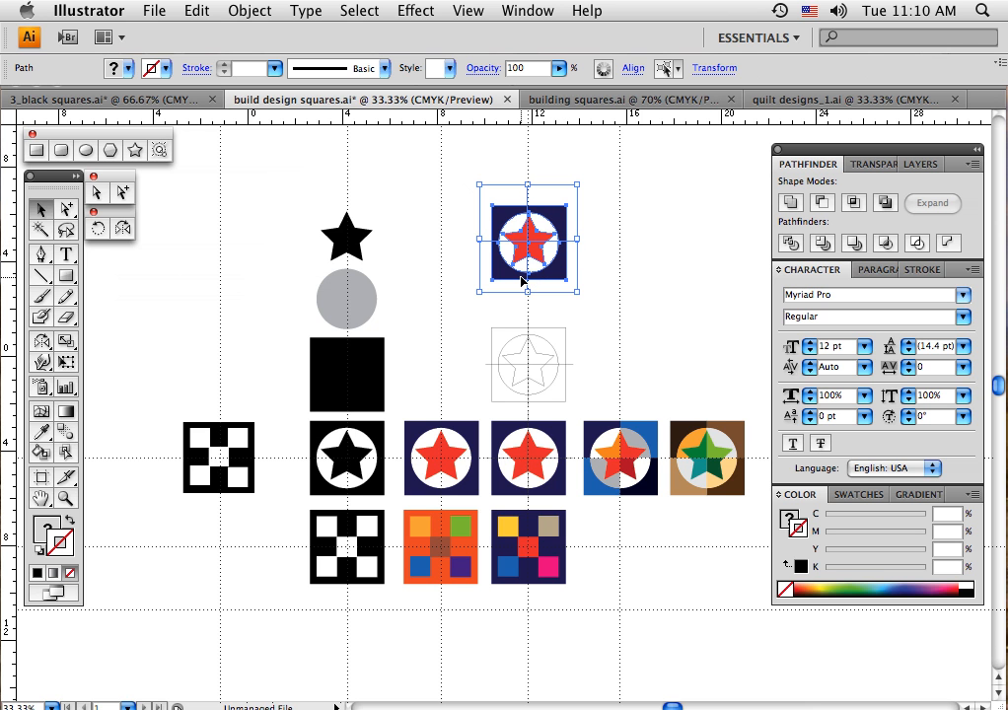
click(790, 248)
click(791, 244)
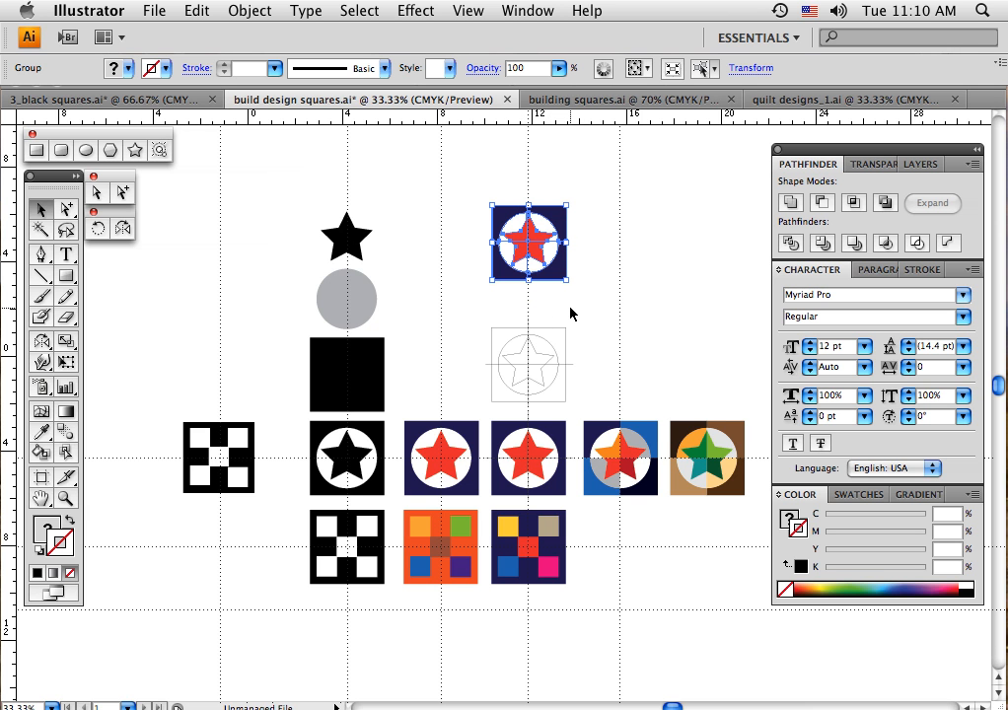
Fill the upper-right background quarter of the divided star block with teal, keeping its stroke set to none
click(67, 215)
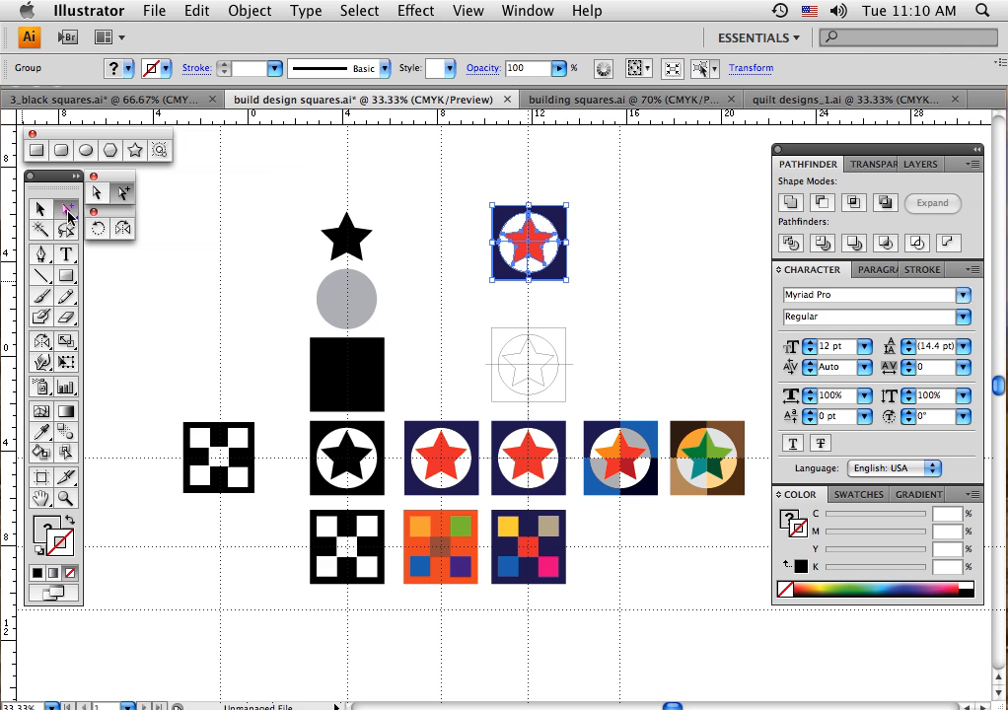
click(596, 233)
click(562, 223)
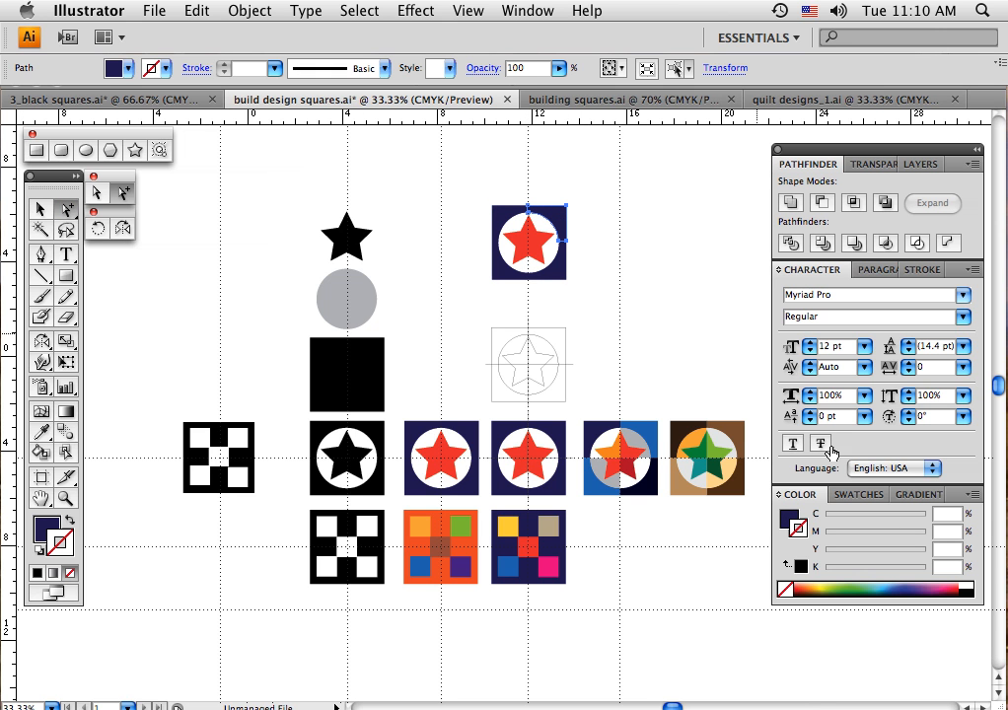
click(884, 585)
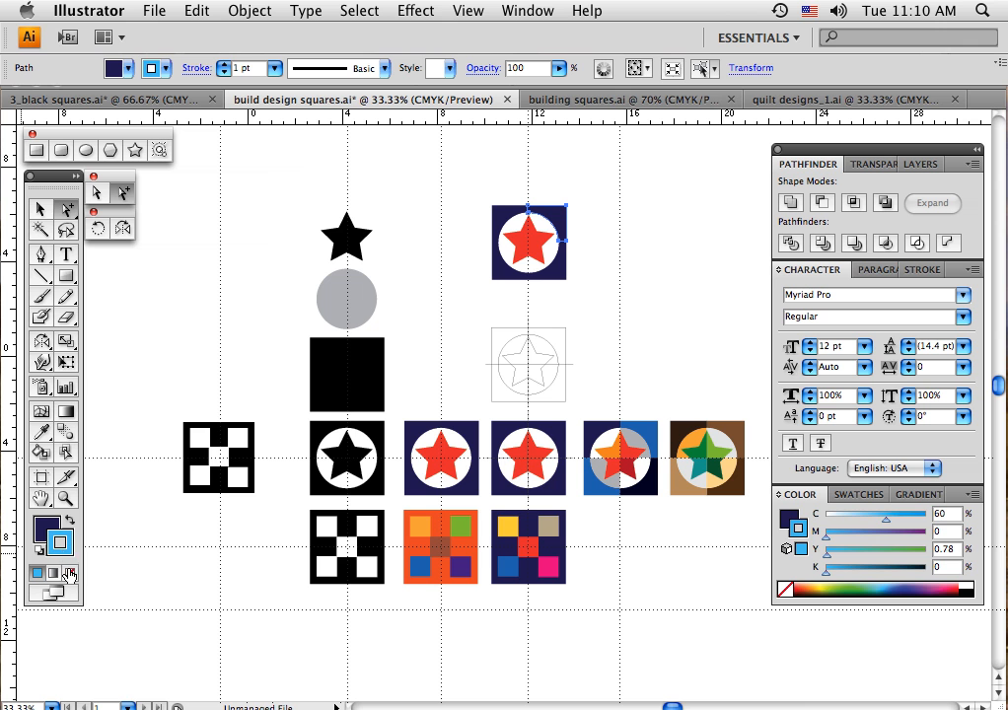
click(69, 573)
click(47, 530)
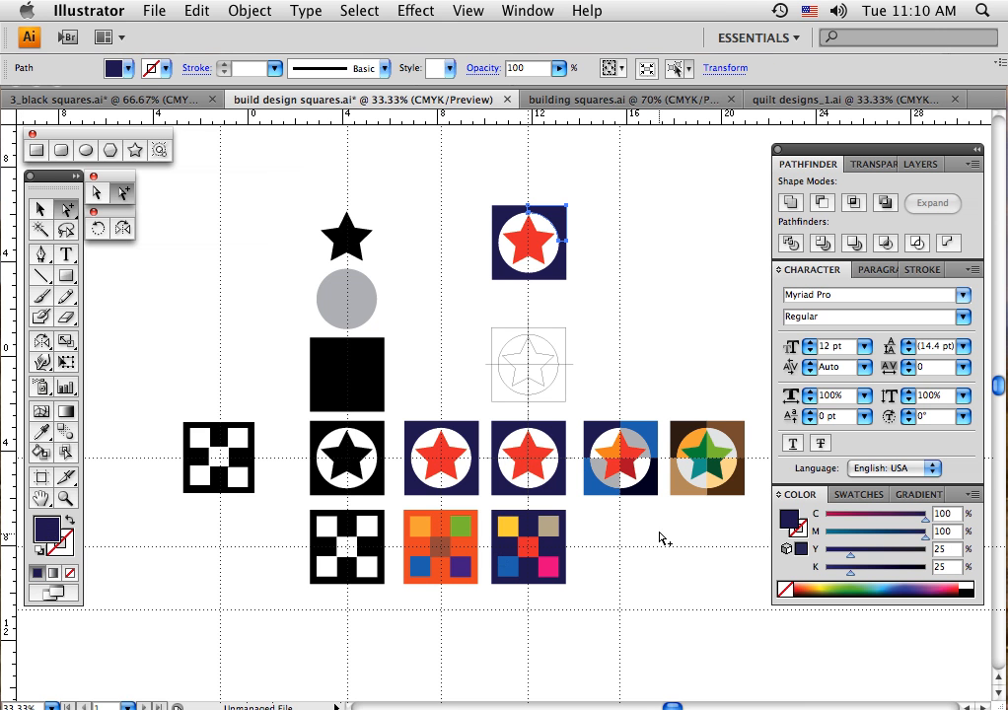
click(875, 587)
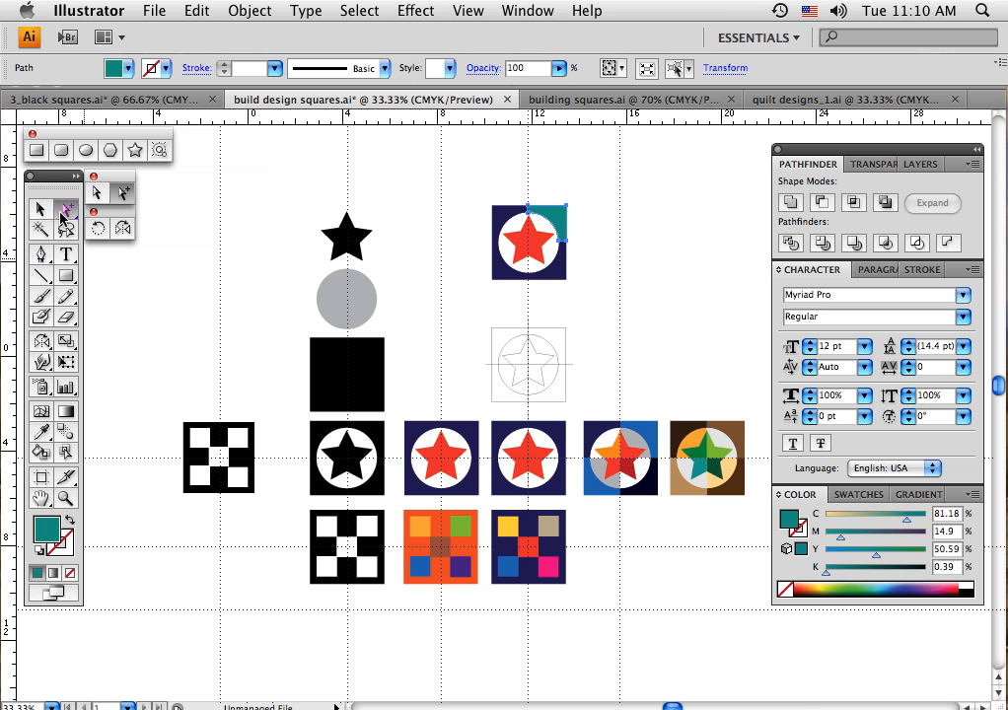
Fill the lower-right background quarter of the divided star block with dark green
click(64, 211)
click(558, 273)
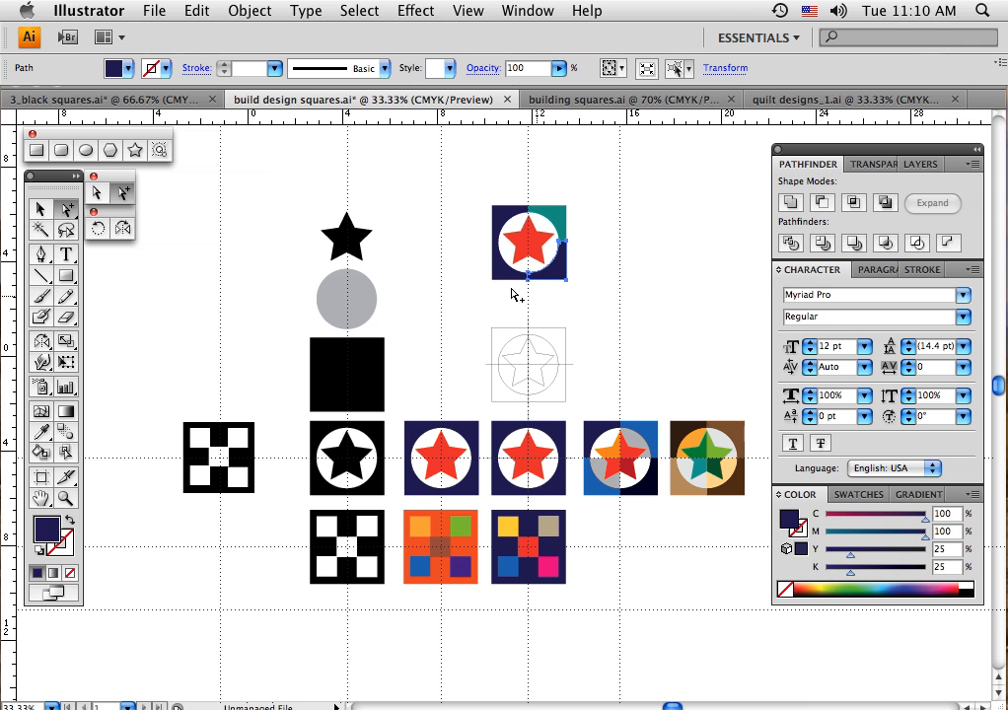
click(867, 583)
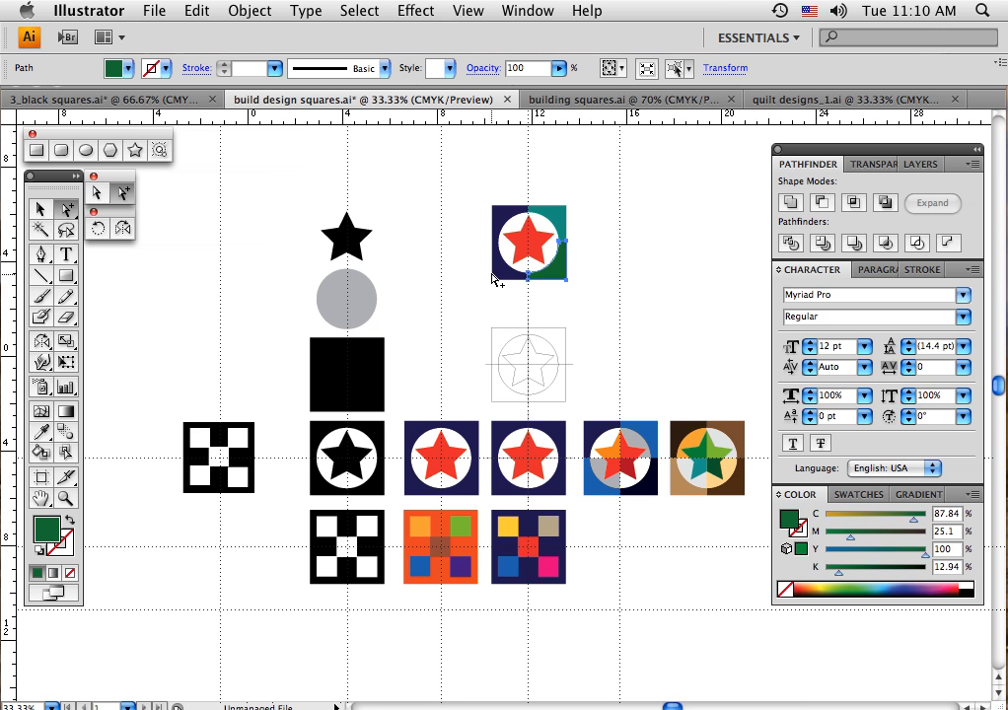
Fill the divided block's upper-left background quarter with light blue and its lower-left one with magenta
click(505, 217)
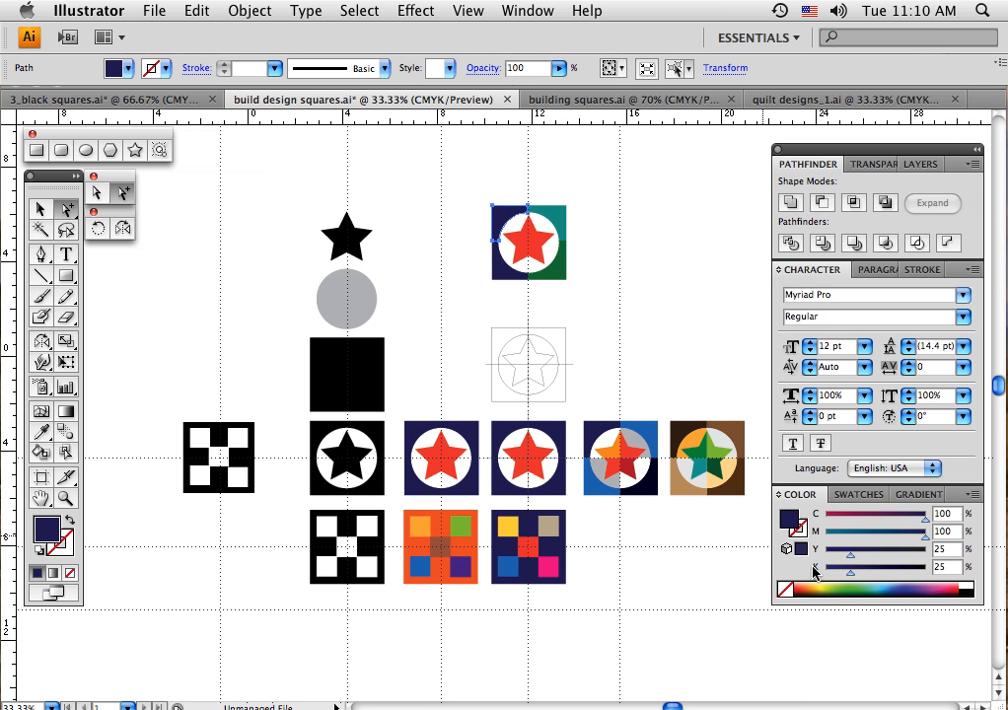
click(896, 589)
key(cmd+z)
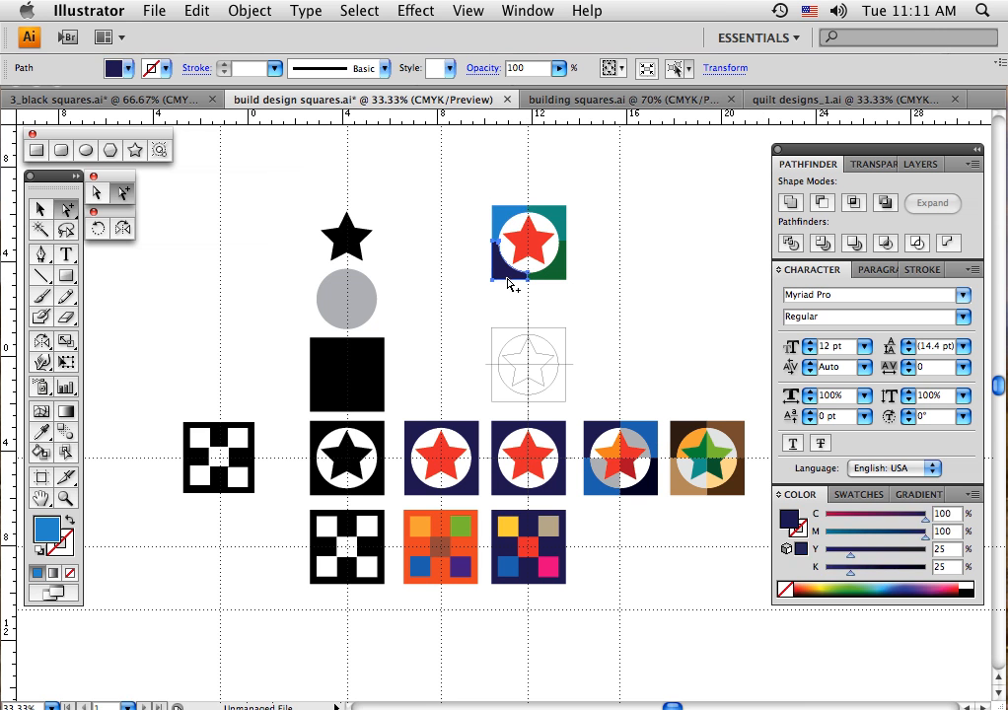
click(945, 586)
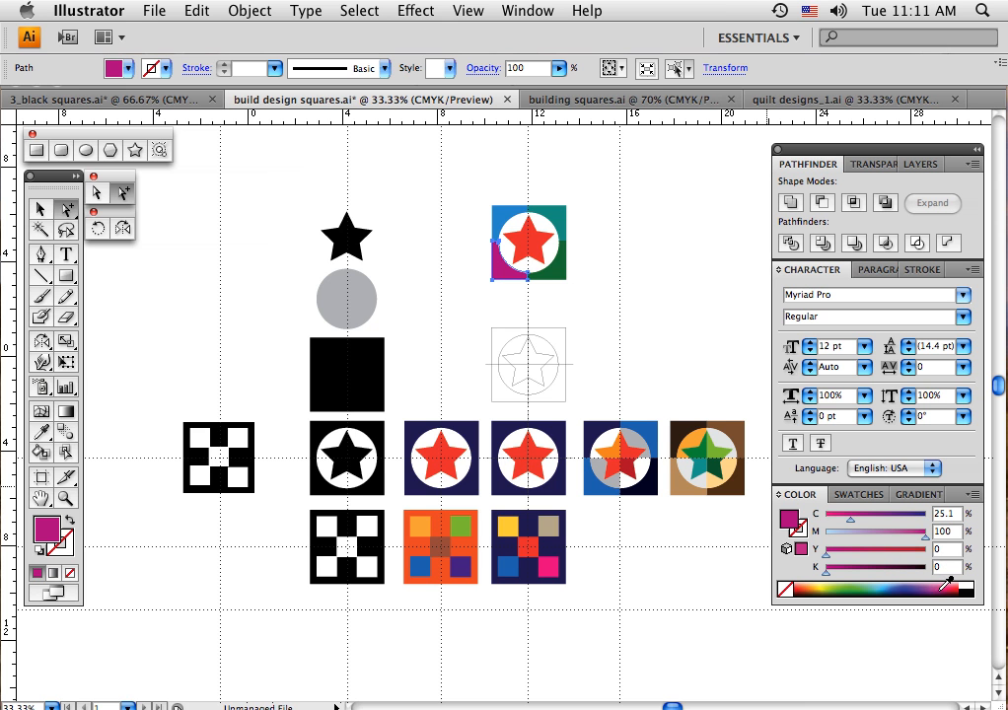
Recolour the divided star's upper-left quarter green, its lower-right quarter blue and its upper-right quarter orange
click(516, 242)
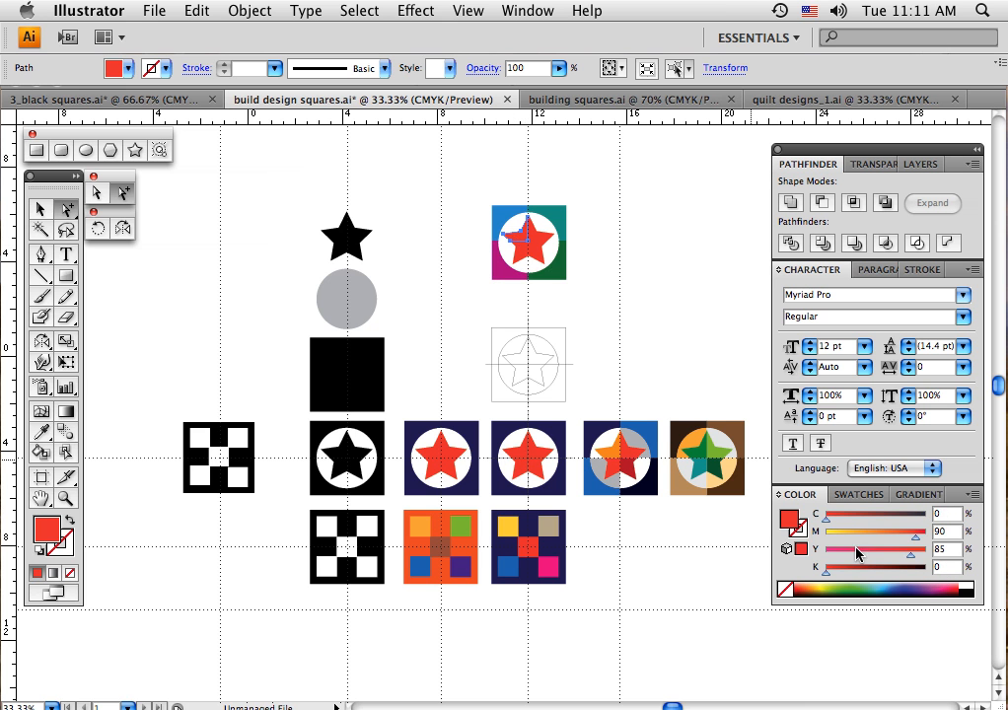
click(864, 578)
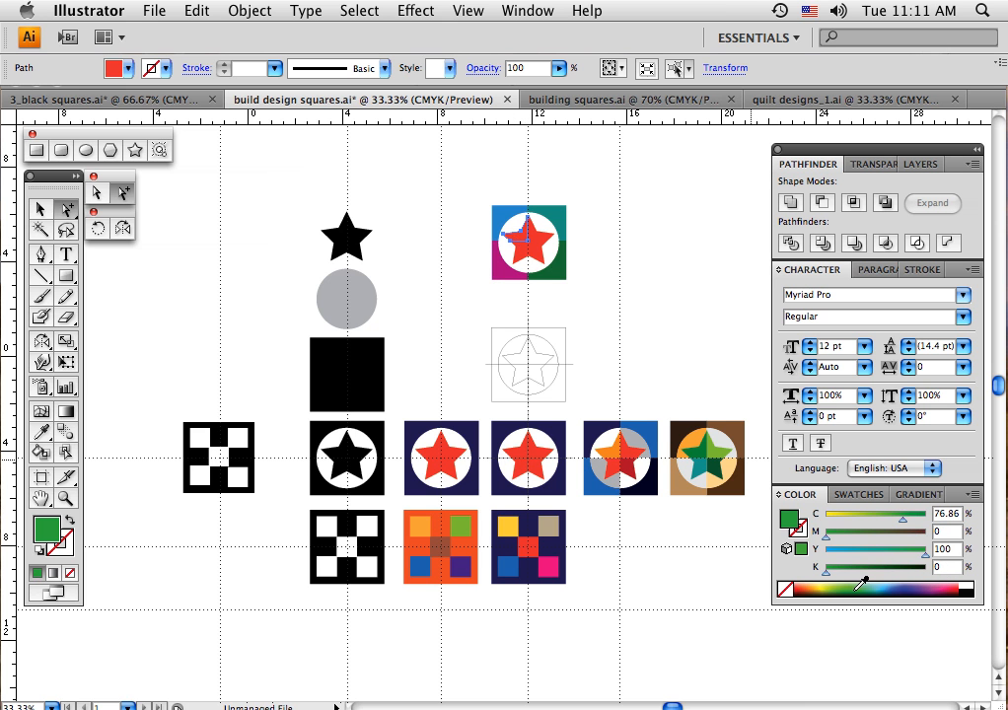
click(539, 259)
click(902, 583)
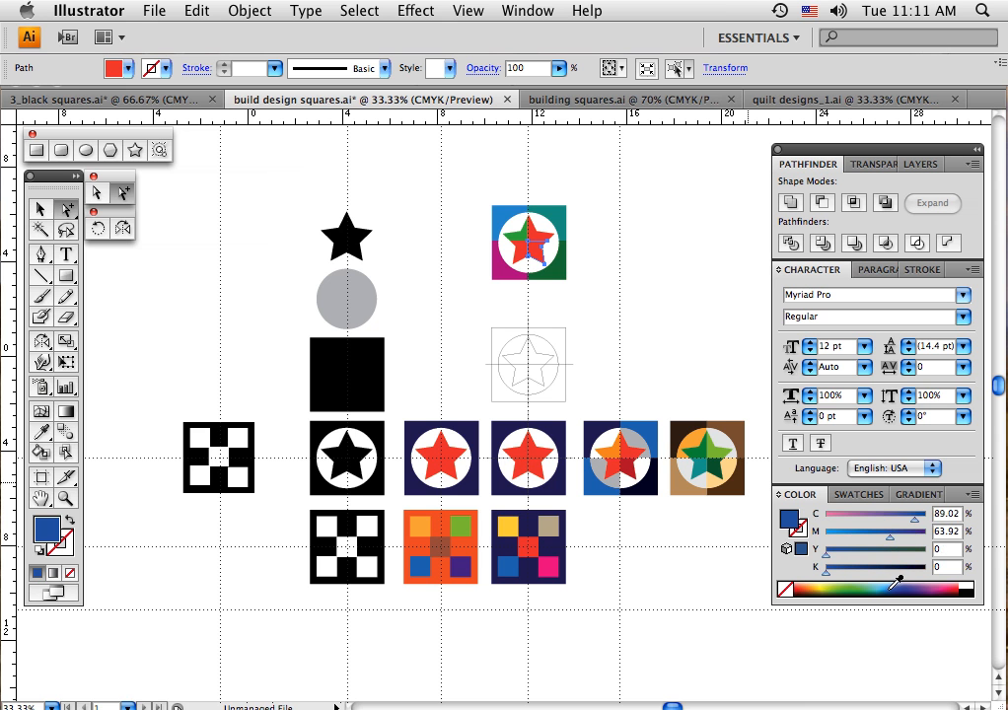
click(539, 240)
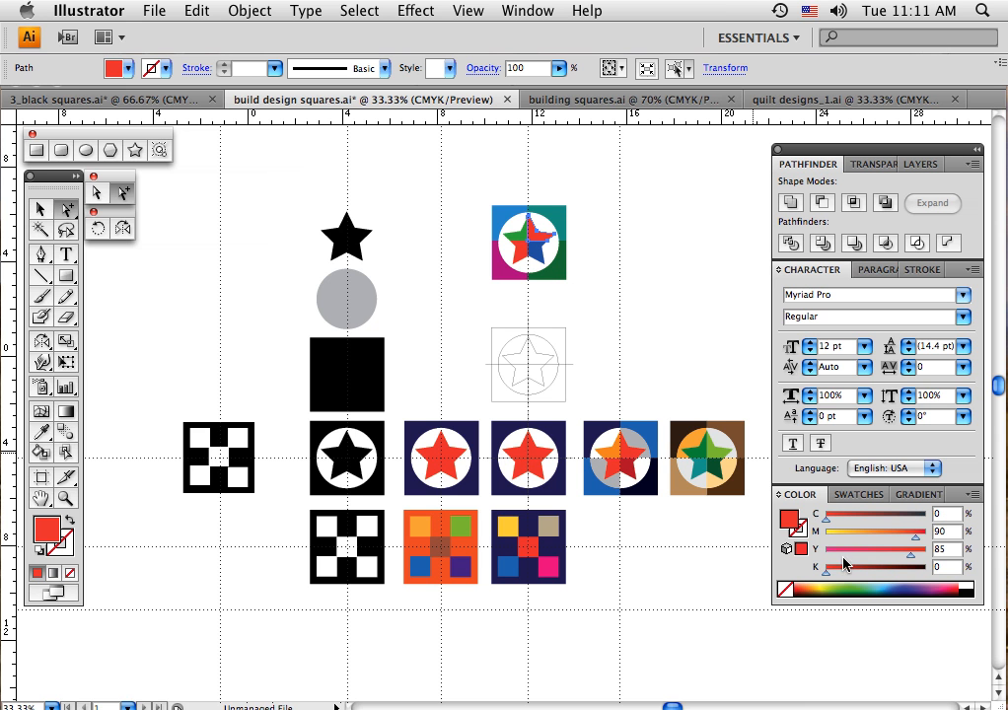
click(815, 580)
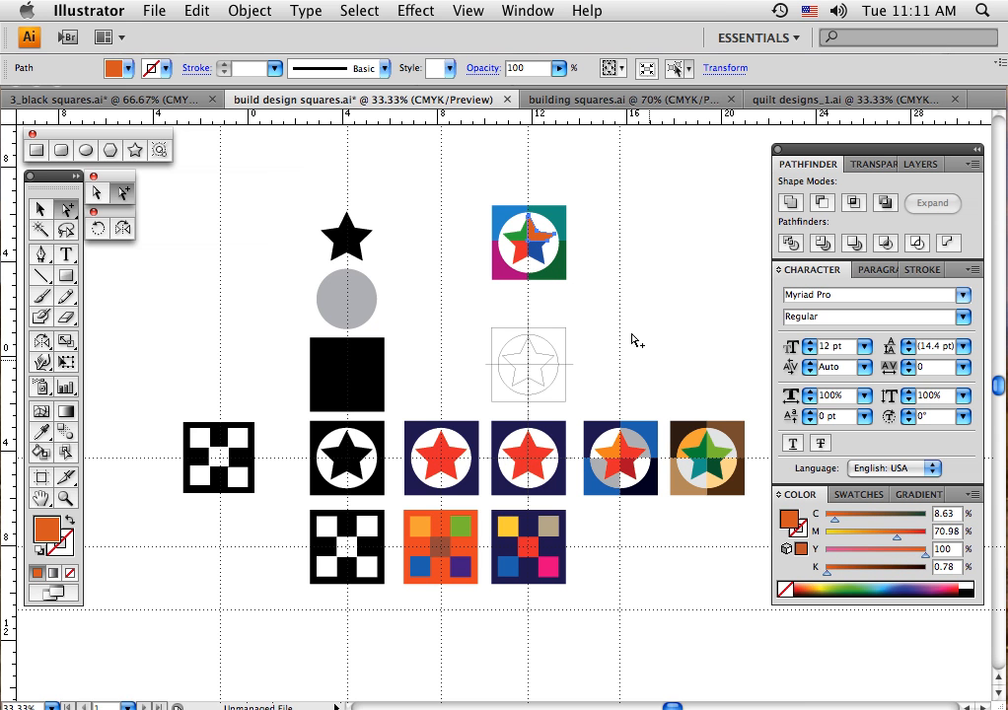
Fill the white circle's upper-right quarter with 20% black and its lower-left quarter with 24% black
click(541, 225)
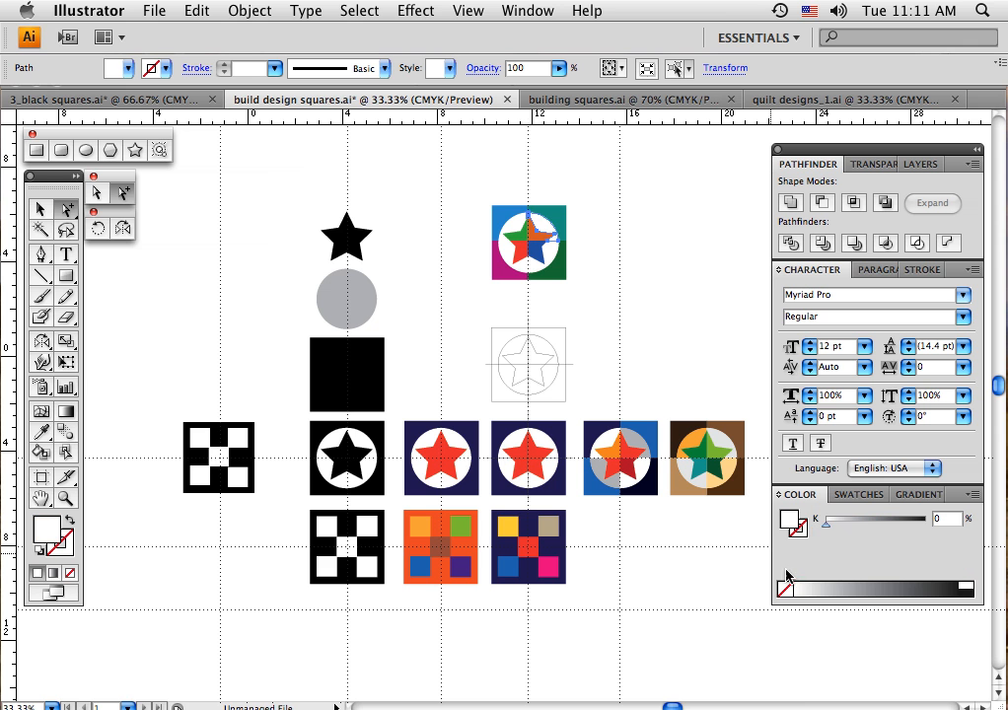
click(843, 528)
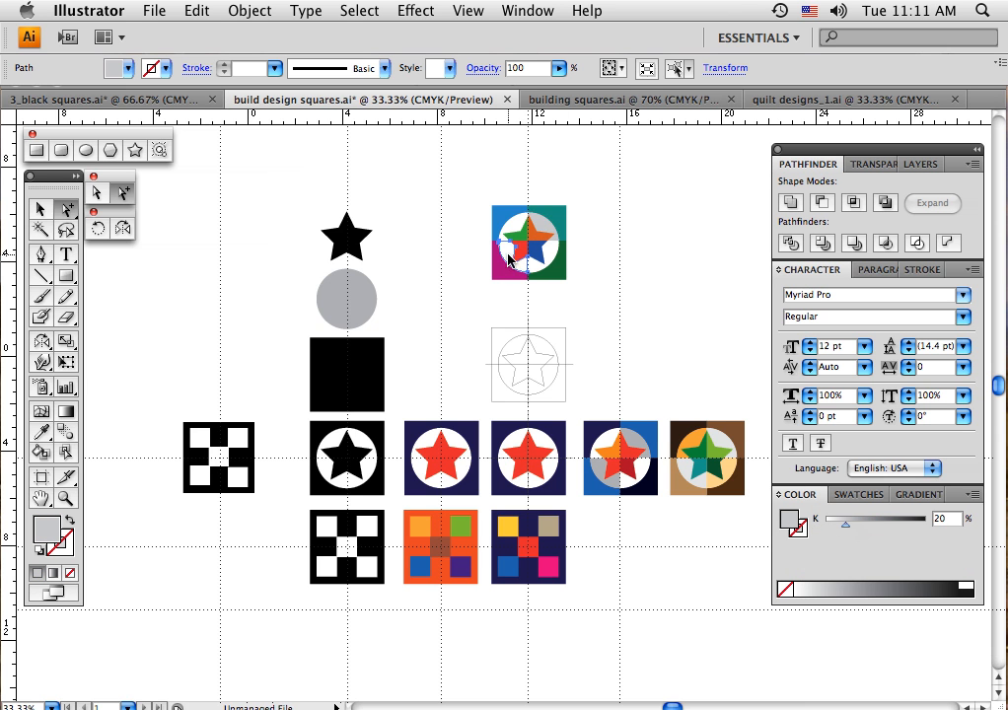
click(824, 523)
drag(826, 525, 848, 529)
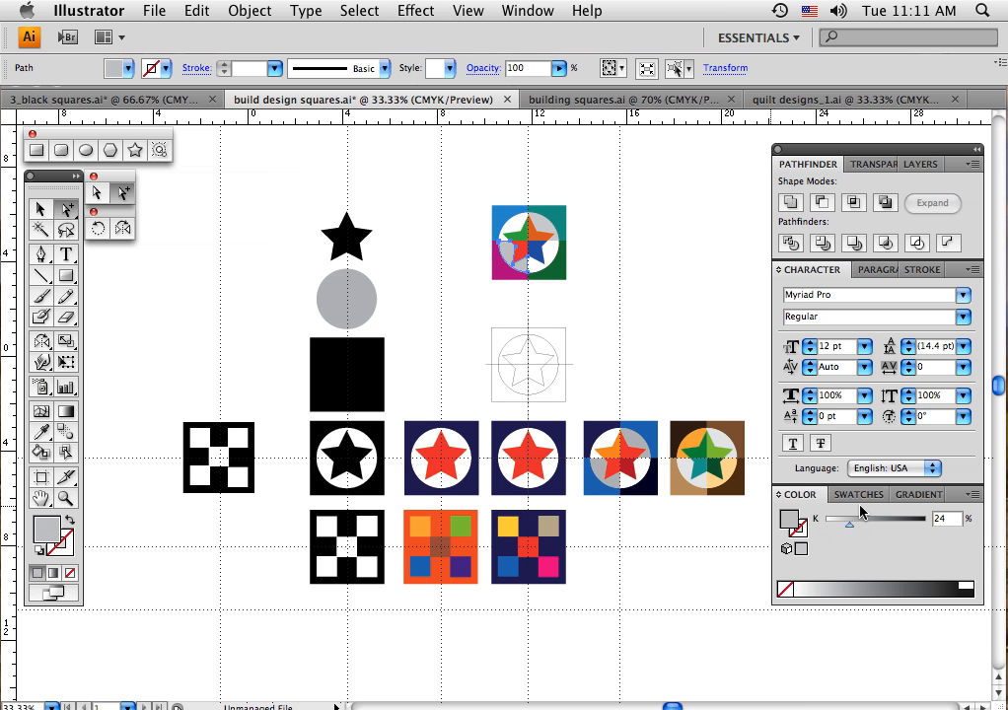
Fill the white circle's lower-left quarter in the multicoloured star block with the light orange swatch and deselect it
click(849, 494)
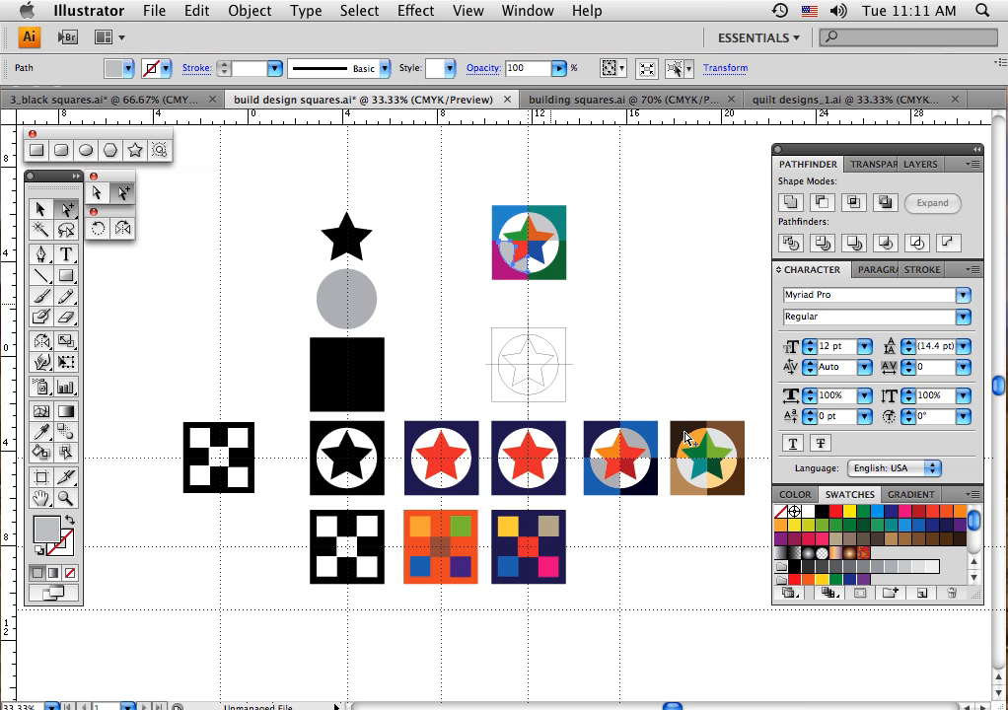
click(781, 527)
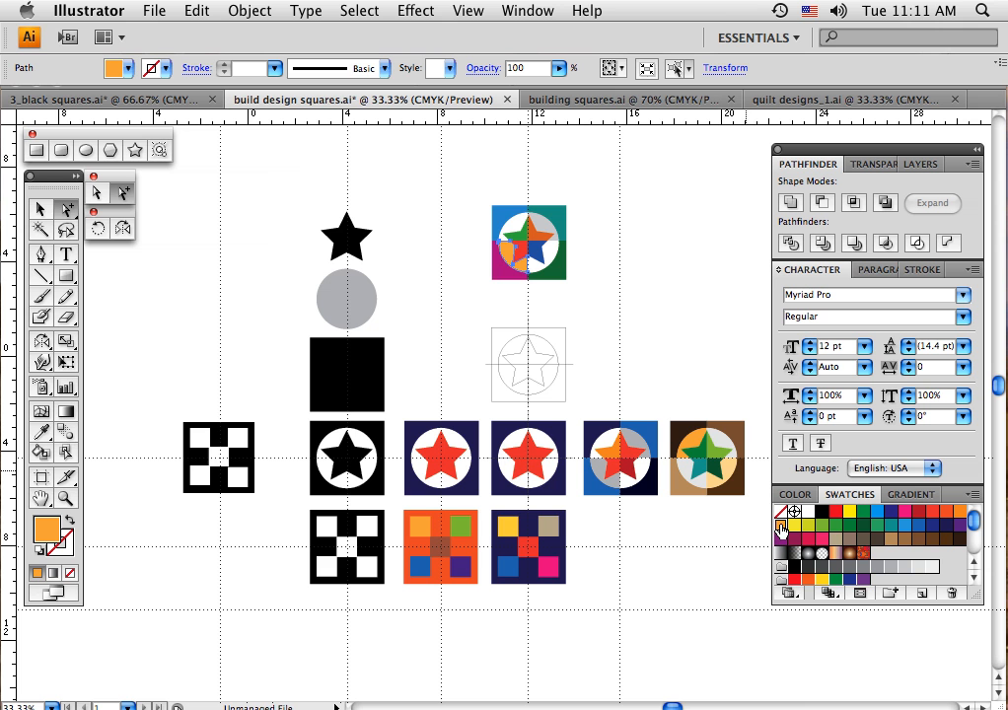
click(584, 306)
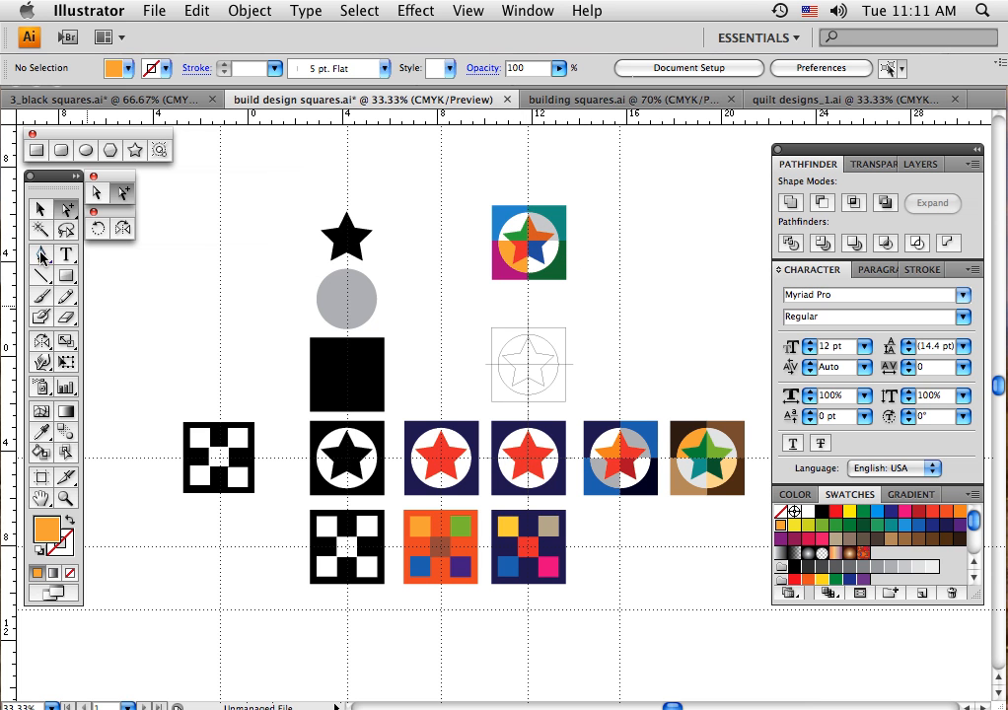
Duplicate the blue divided star block into the empty space above the row and select the copy's upper-right background quarter
click(40, 208)
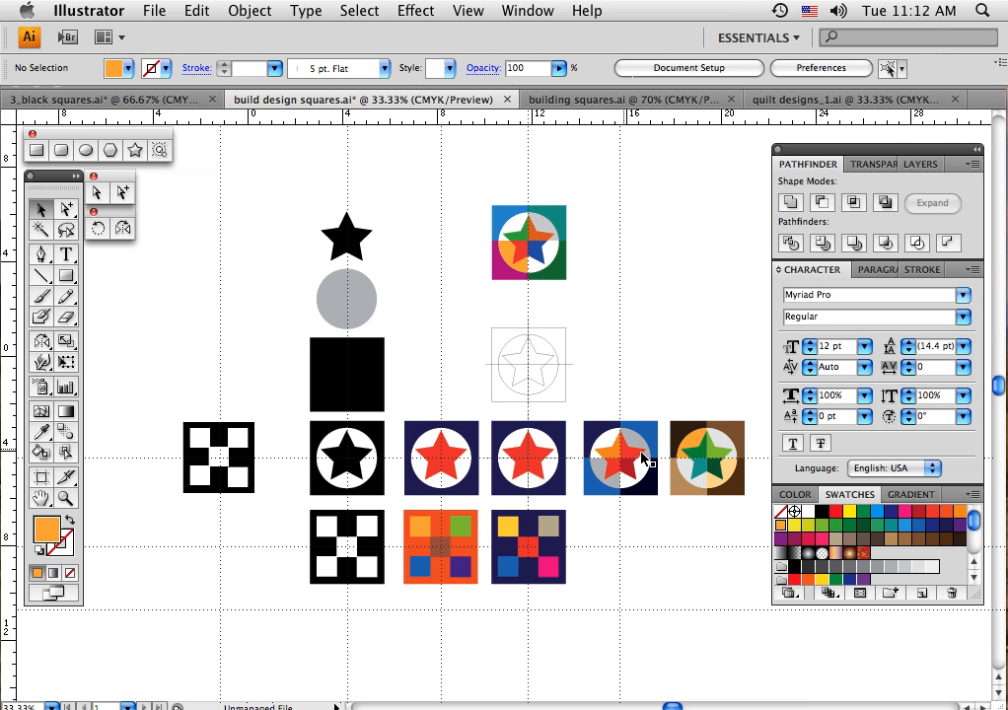
click(39, 211)
drag(595, 411, 637, 526)
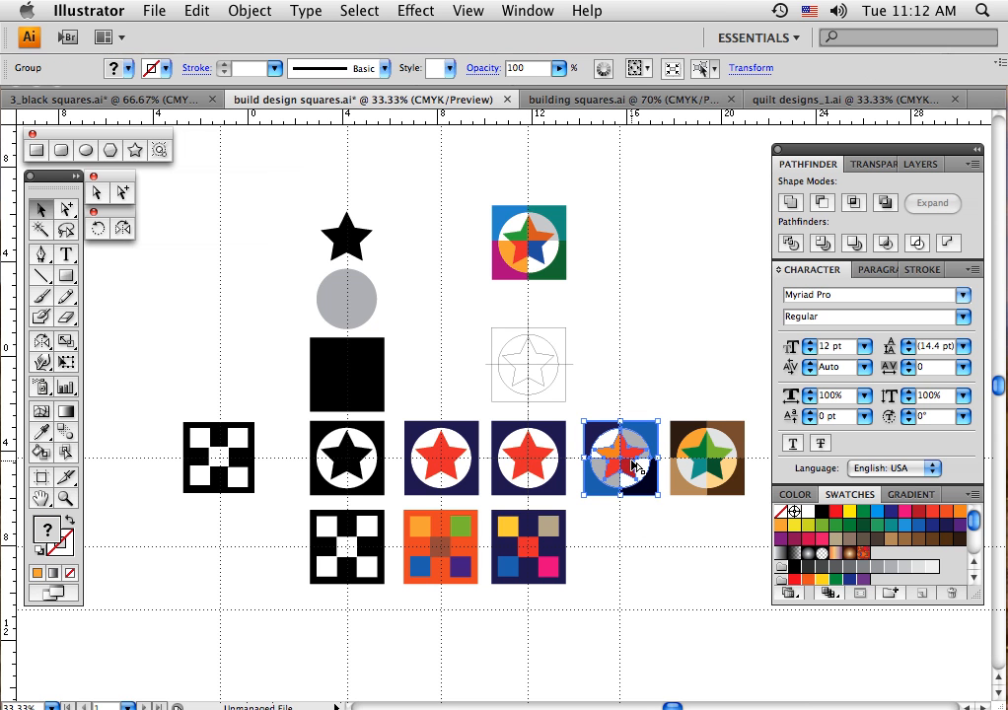
drag(627, 464, 702, 359)
click(735, 398)
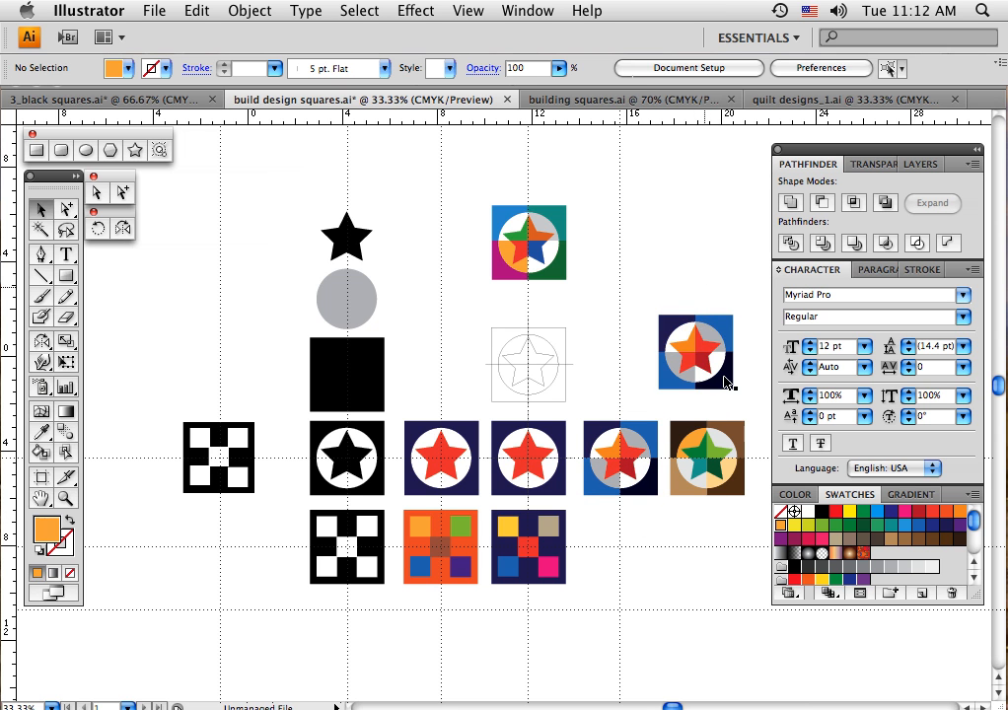
click(63, 209)
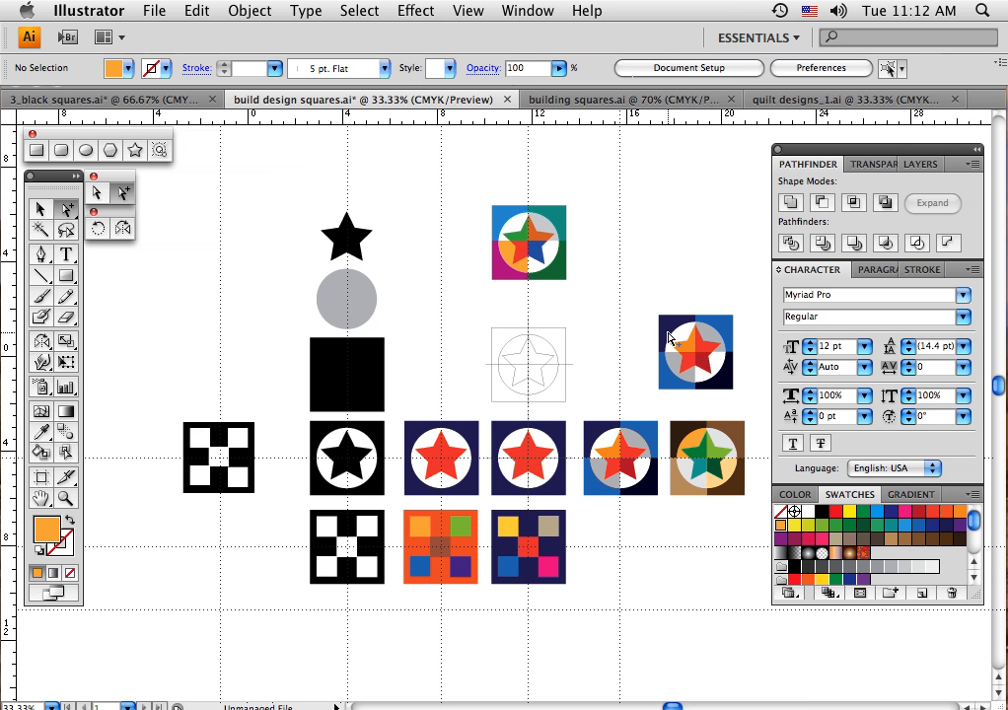
click(712, 328)
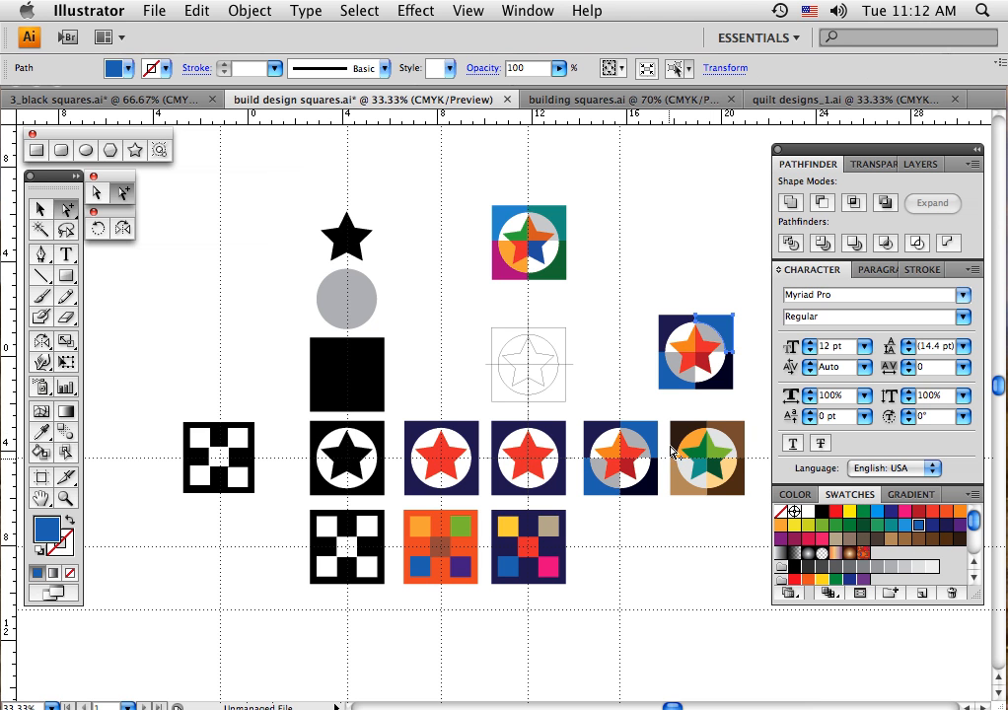
Delete the multicoloured star block, the copied blue star block and the separate black-and-white checkered block beside the rows
click(40, 209)
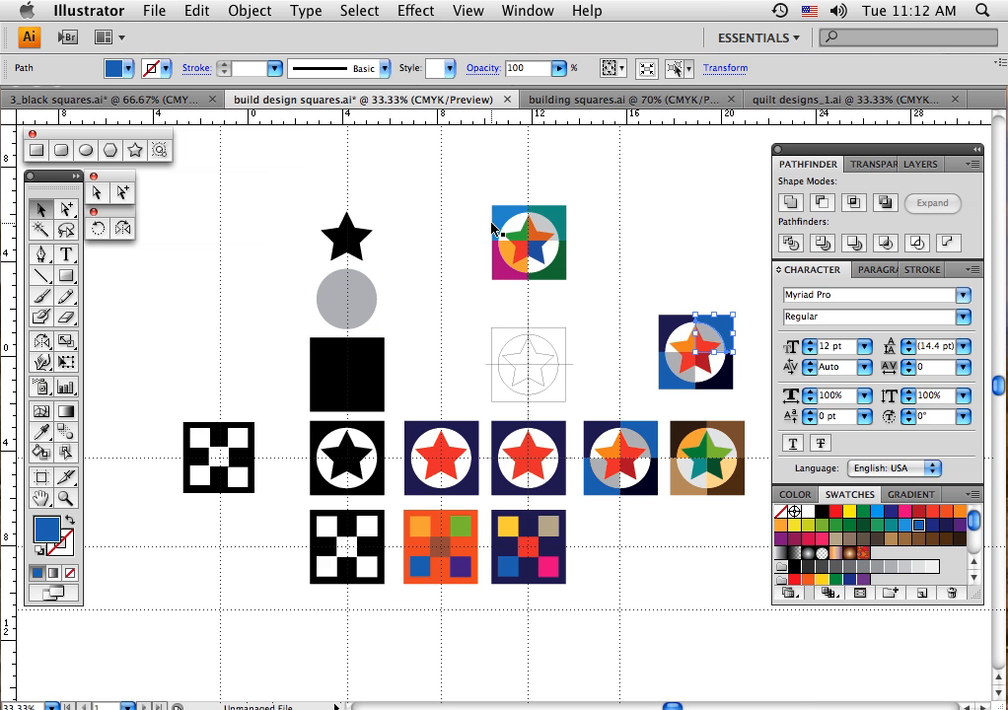
drag(479, 192, 740, 400)
key(Delete)
key(Delete)
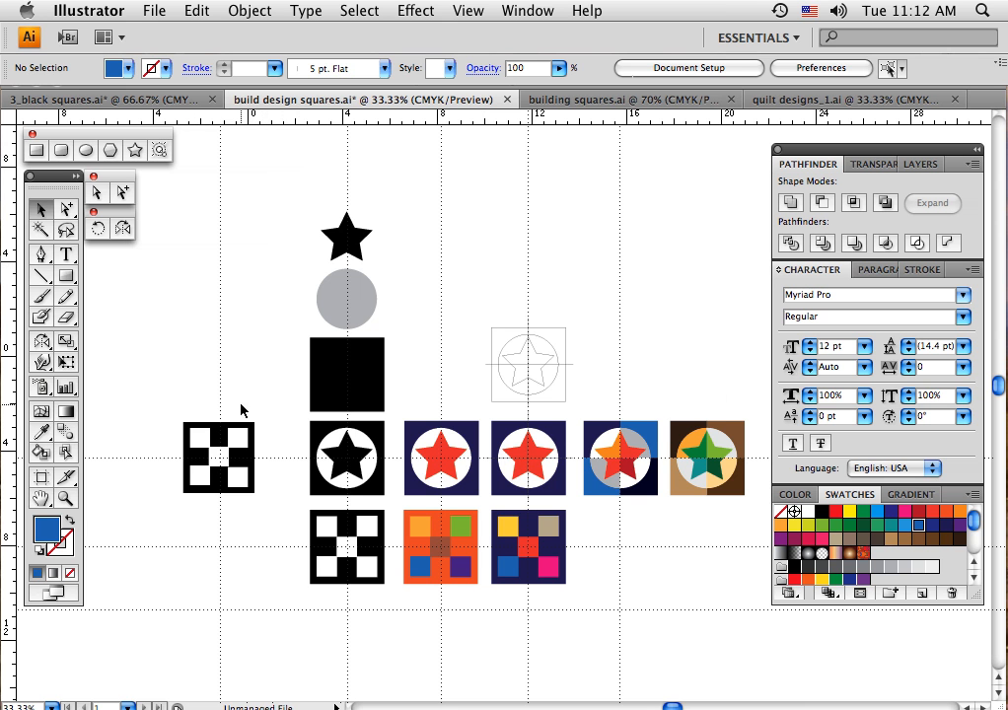
drag(169, 409, 266, 518)
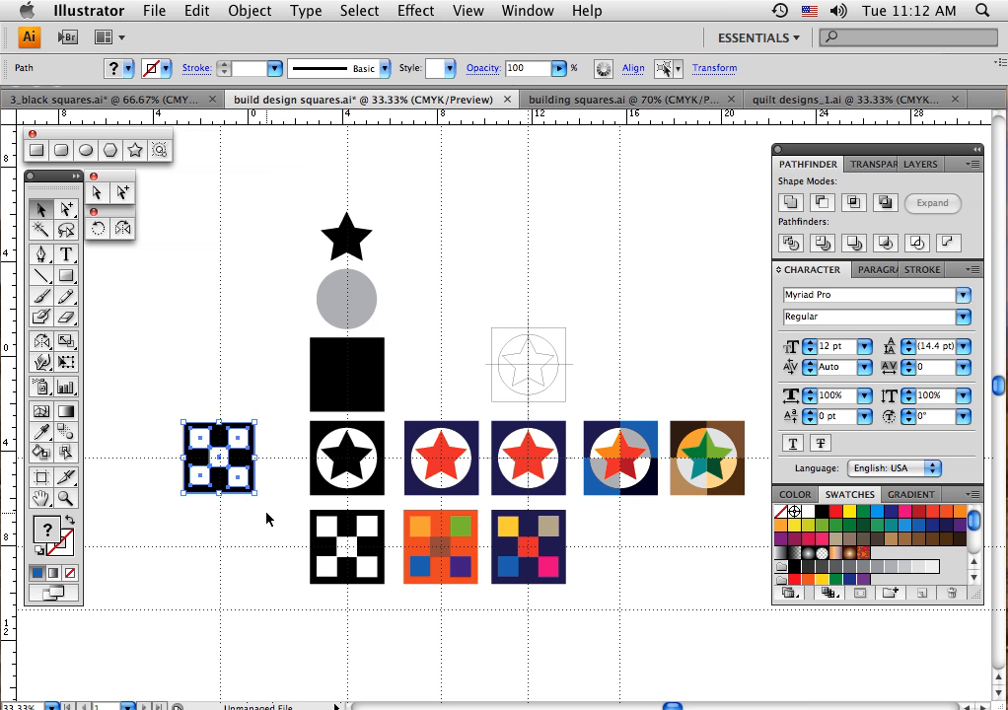
key(Delete)
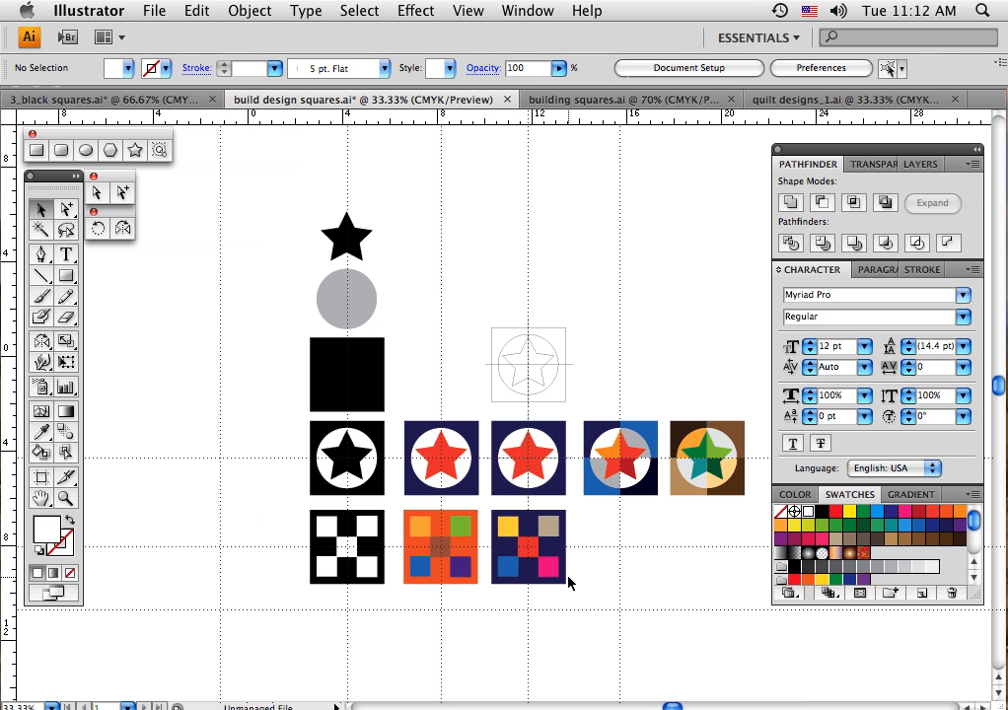